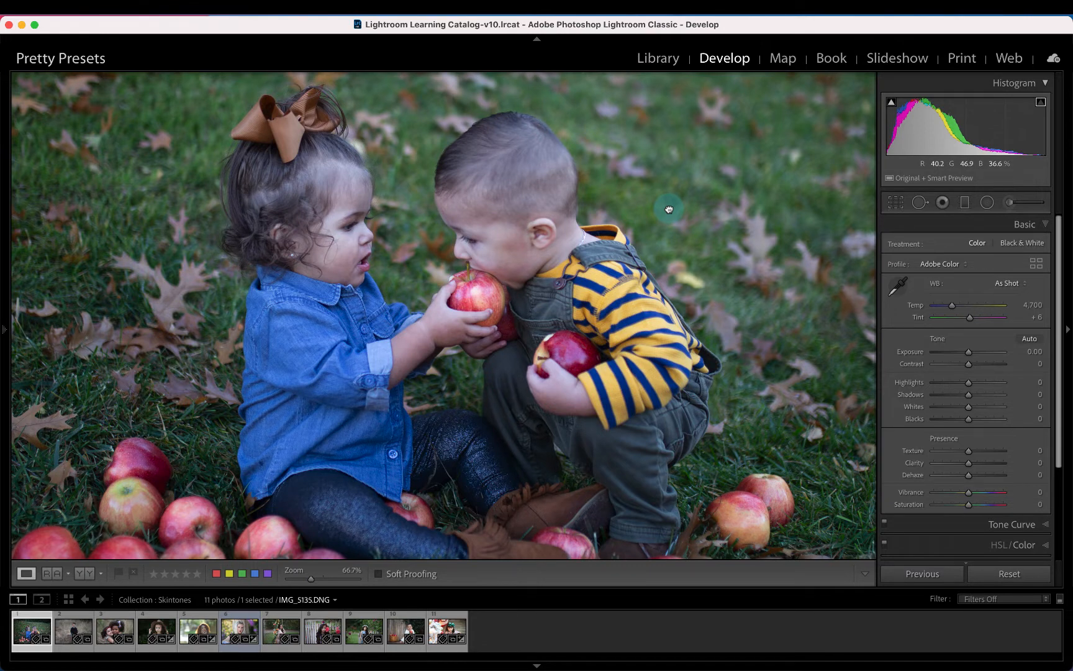
Step: Enable profile corrections in the Lens Corrections settings for the photo of the two children
{"action": "left_click", "coordinate": [670, 208]}
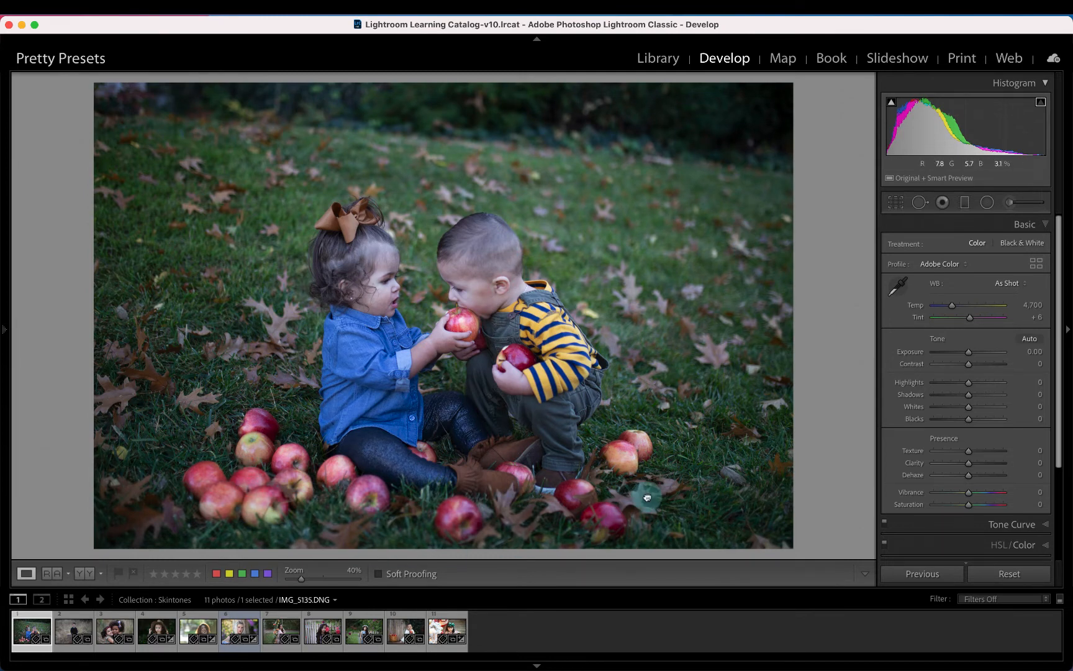
{"action": "scroll", "coordinate": [966, 442], "scroll_direction": "down", "scroll_amount": 4}
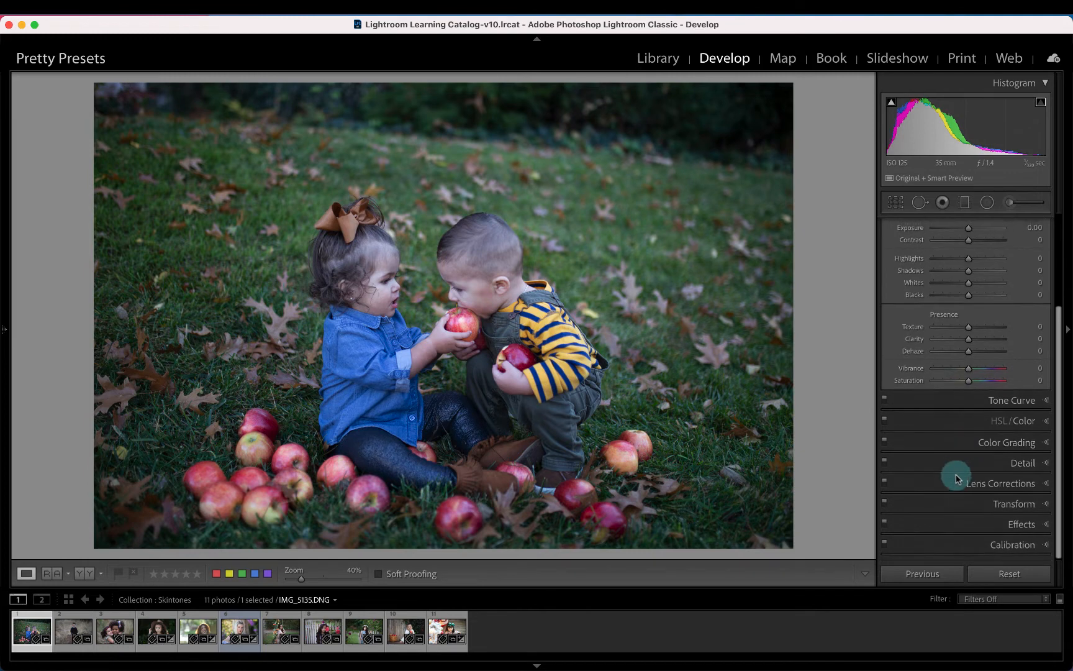
{"action": "left_click", "coordinate": [952, 480]}
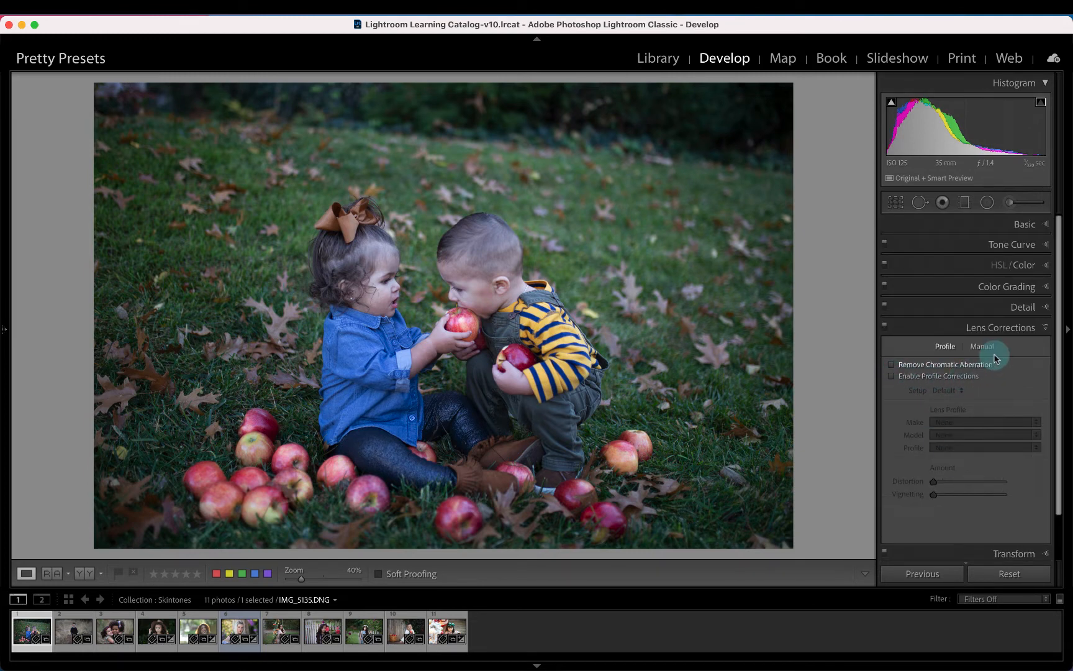
{"action": "left_click", "coordinate": [892, 377]}
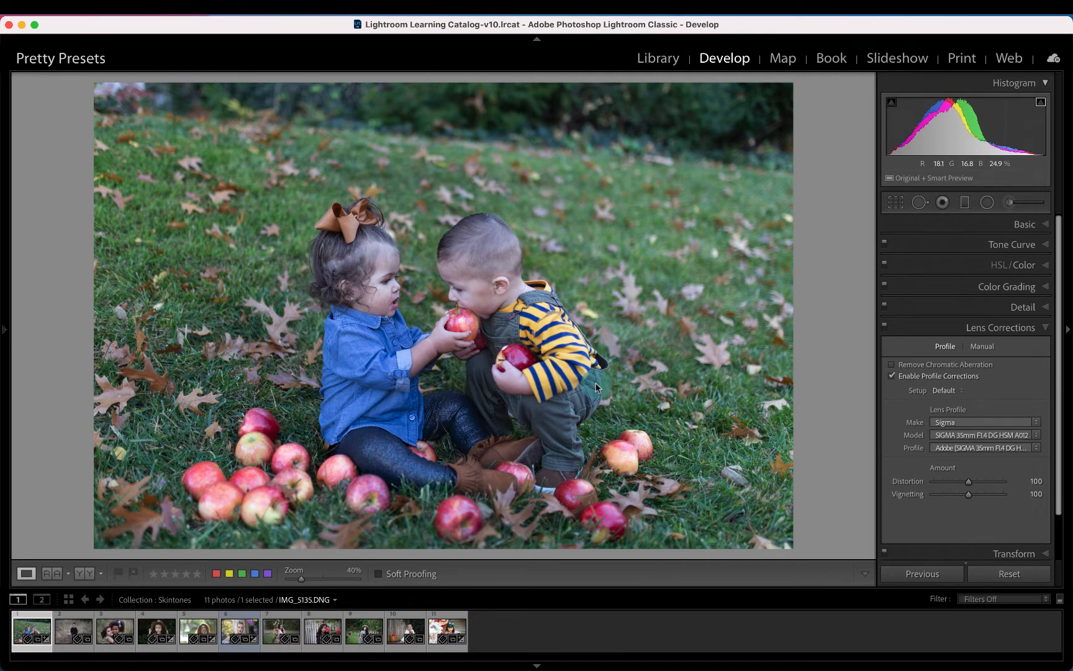
Step: Apply the Flash white balance preset to the photo in the Basic adjustments
{"action": "left_click", "coordinate": [968, 223]}
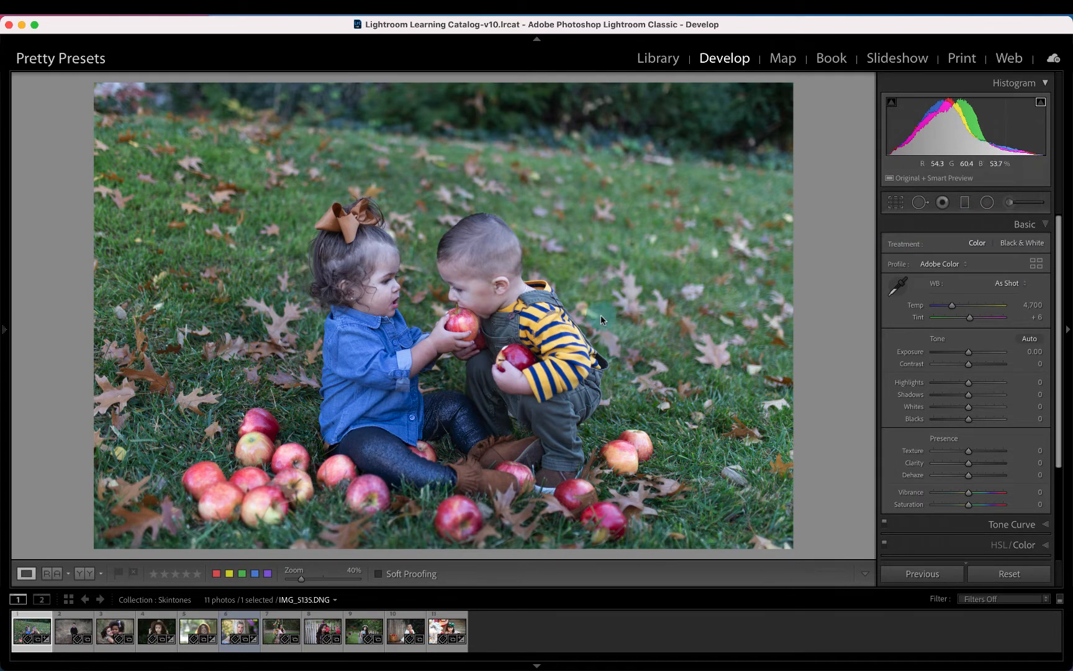
{"action": "left_click", "coordinate": [449, 291]}
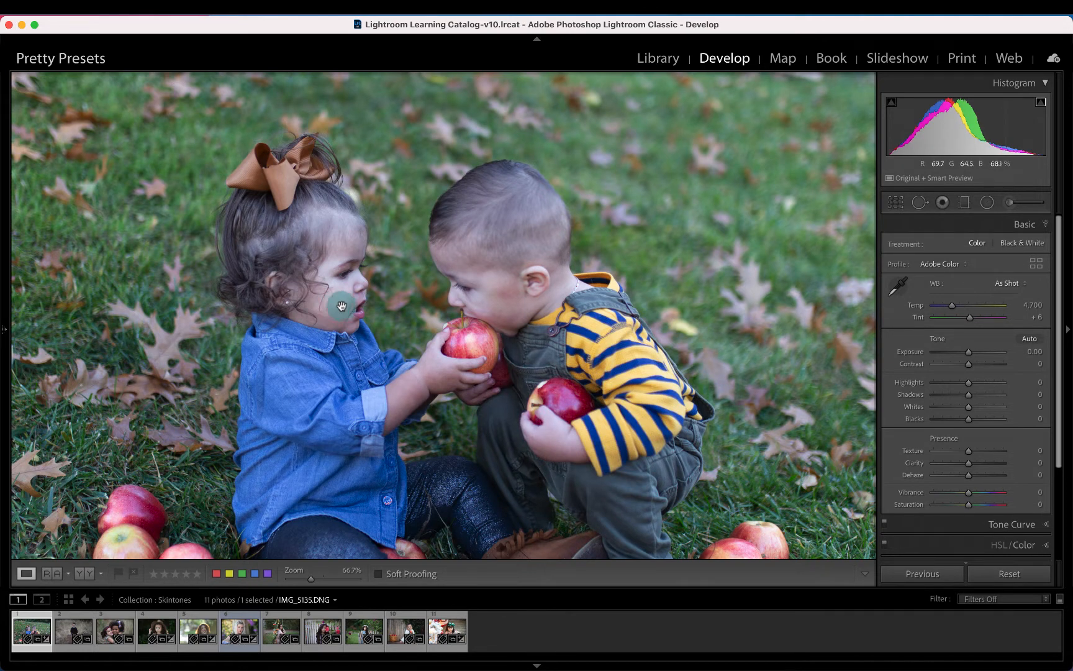
{"action": "left_click", "coordinate": [1007, 285]}
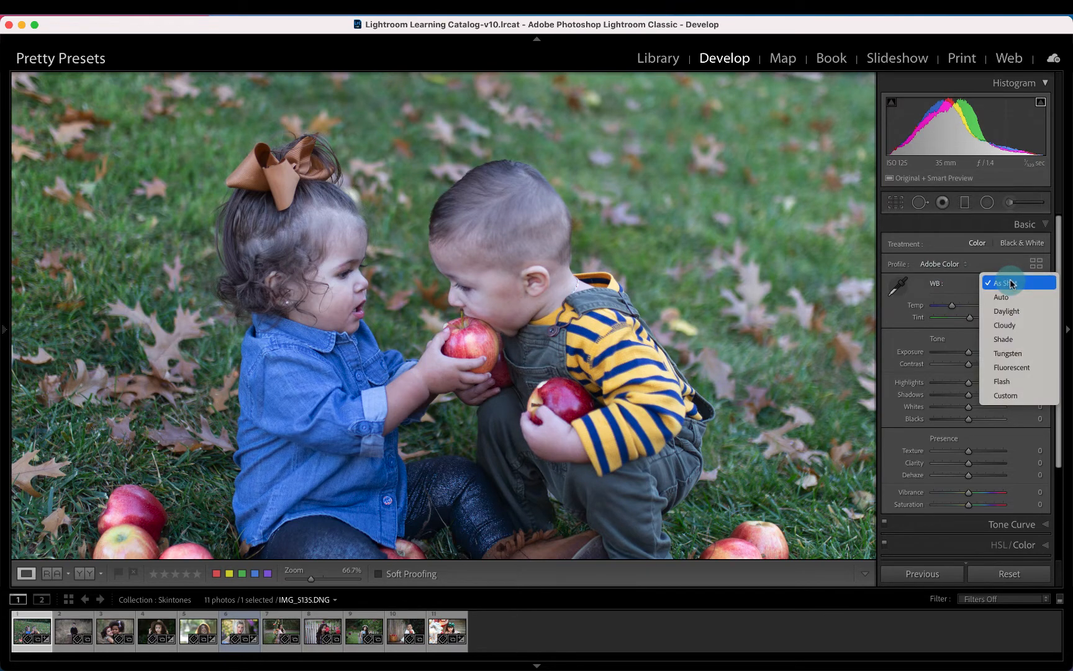
{"action": "left_click", "coordinate": [1011, 381]}
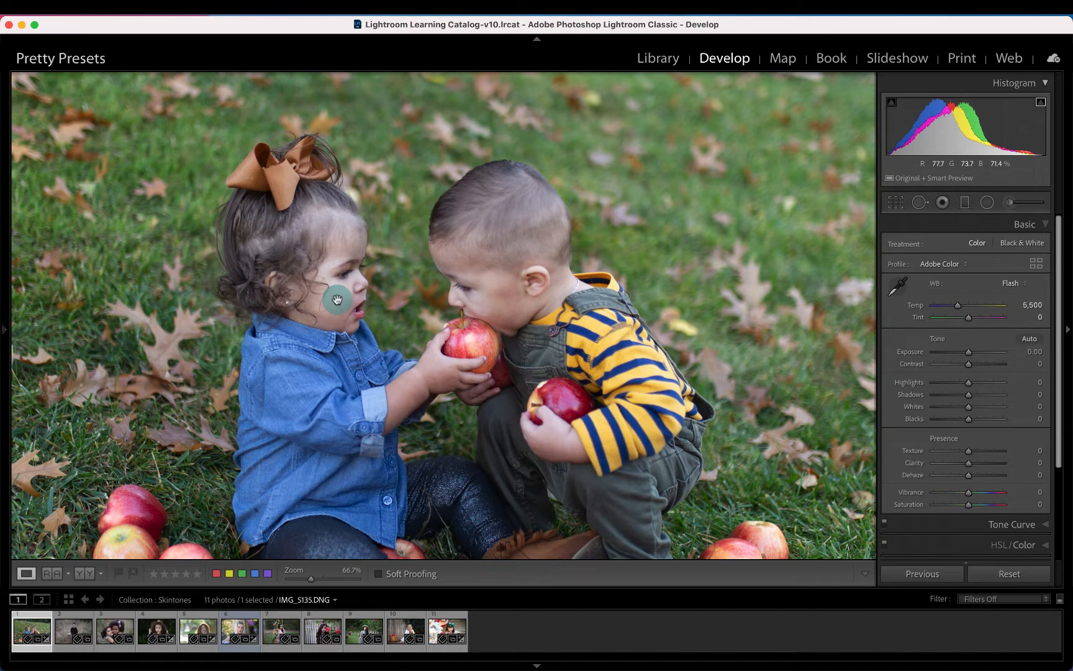
Step: Compare the children's skin tones in the before and after views and return the white balance to As Shot
{"action": "key", "text": "y"}
{"action": "left_click_drag", "start_coordinate": [697, 359], "coordinate": [809, 352]}
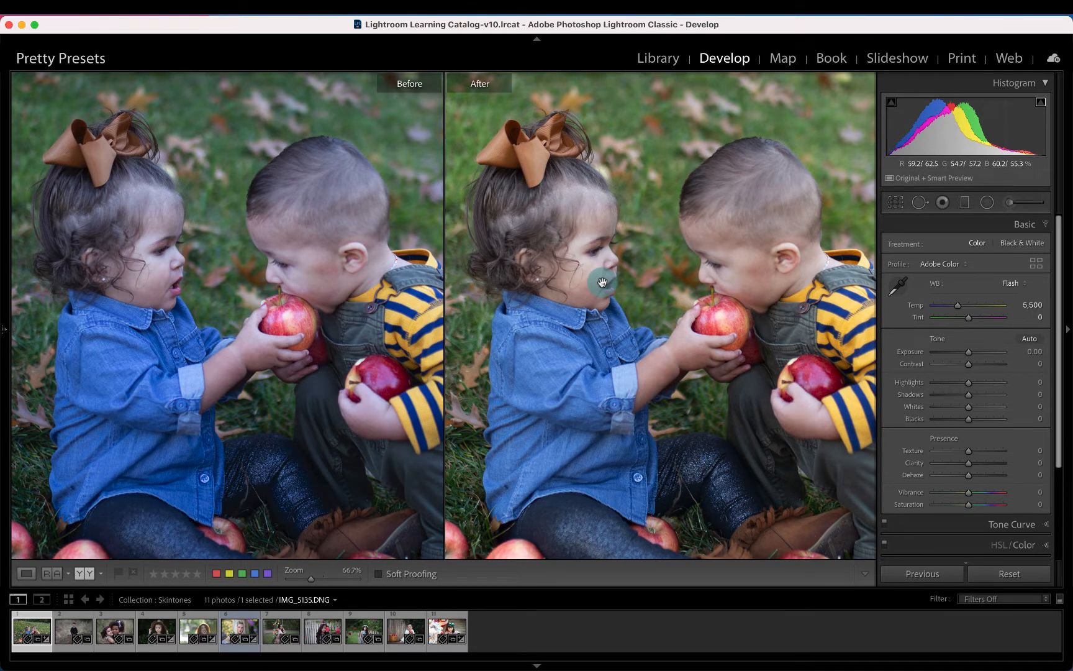
{"action": "key", "text": "y"}
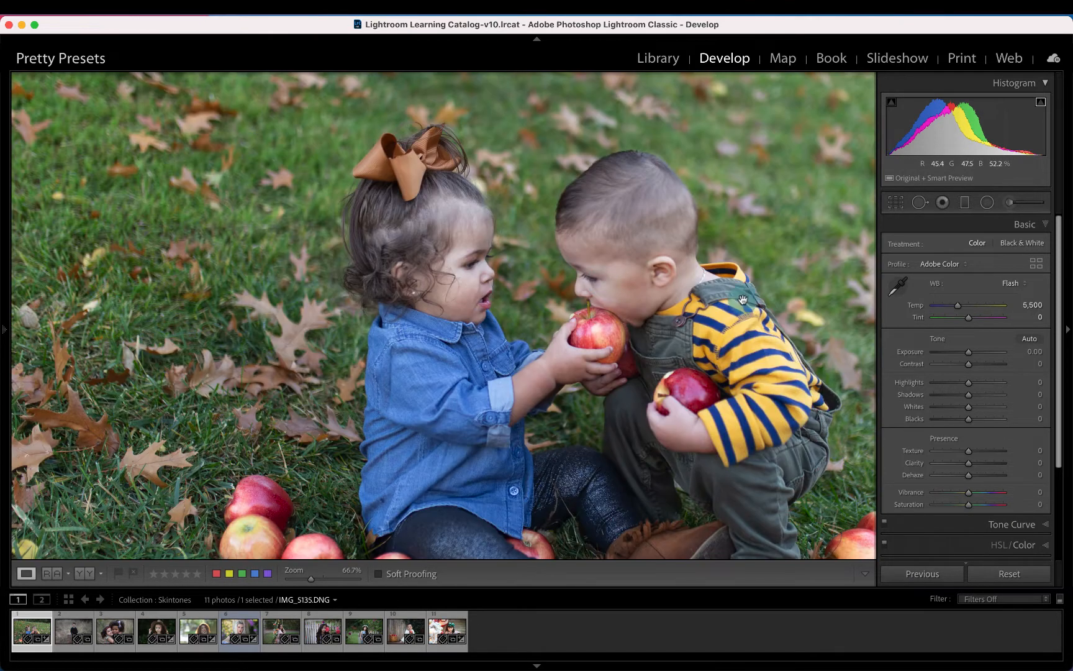
{"action": "left_click", "coordinate": [1007, 284]}
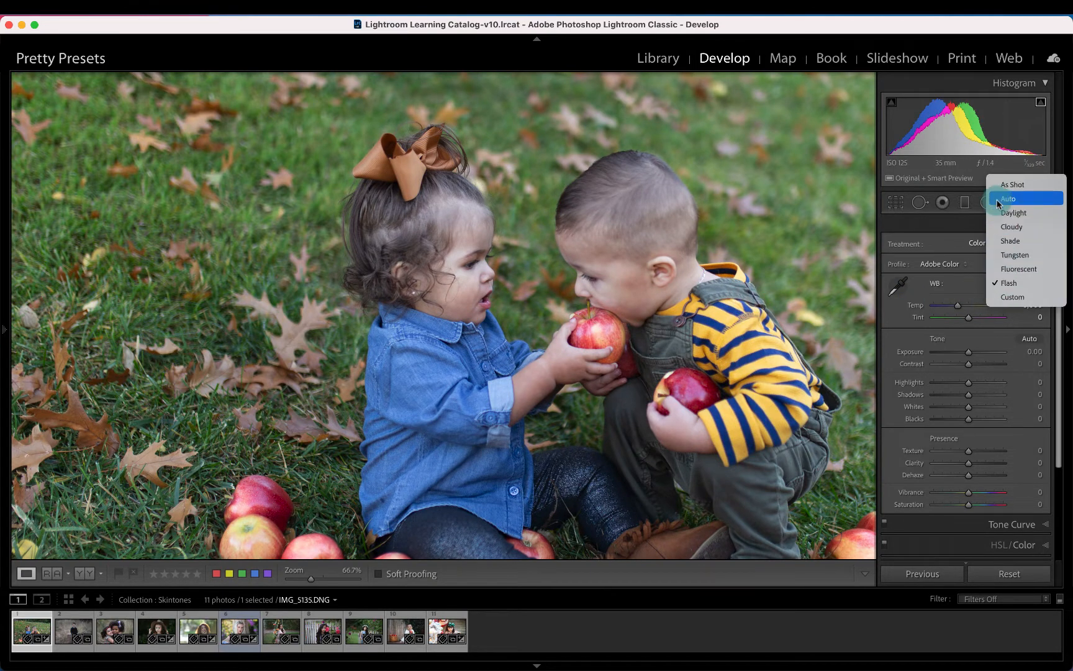
{"action": "left_click", "coordinate": [1000, 185]}
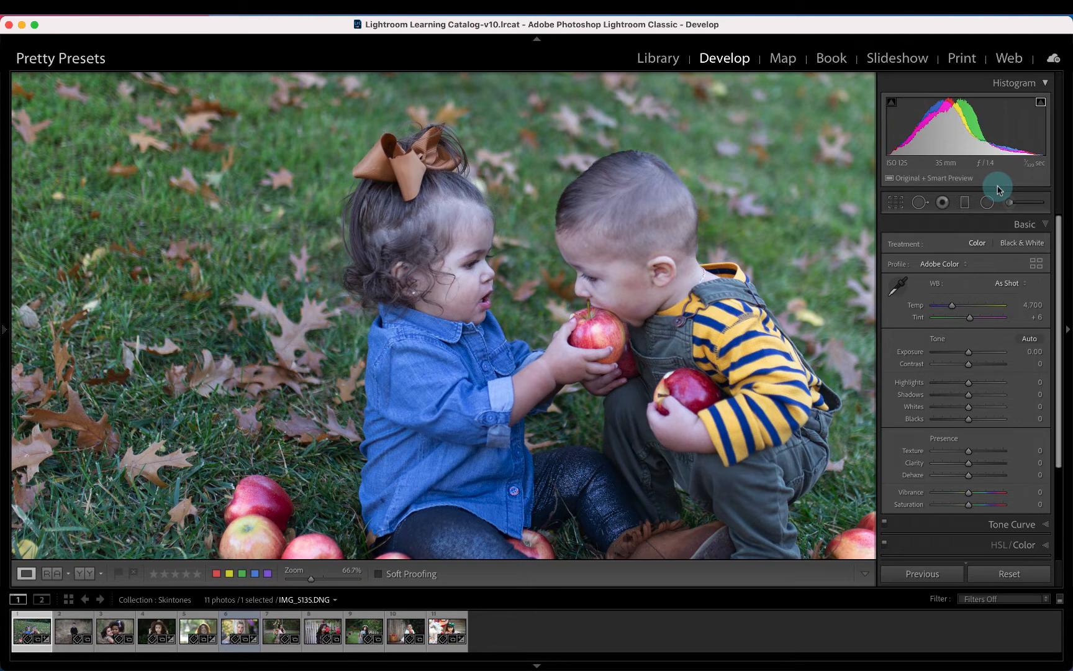
Step: Set a custom white balance by sampling the white sole of the boy's shoe with the White Balance Selector
{"action": "left_click_drag", "start_coordinate": [745, 310], "coordinate": [630, 269]}
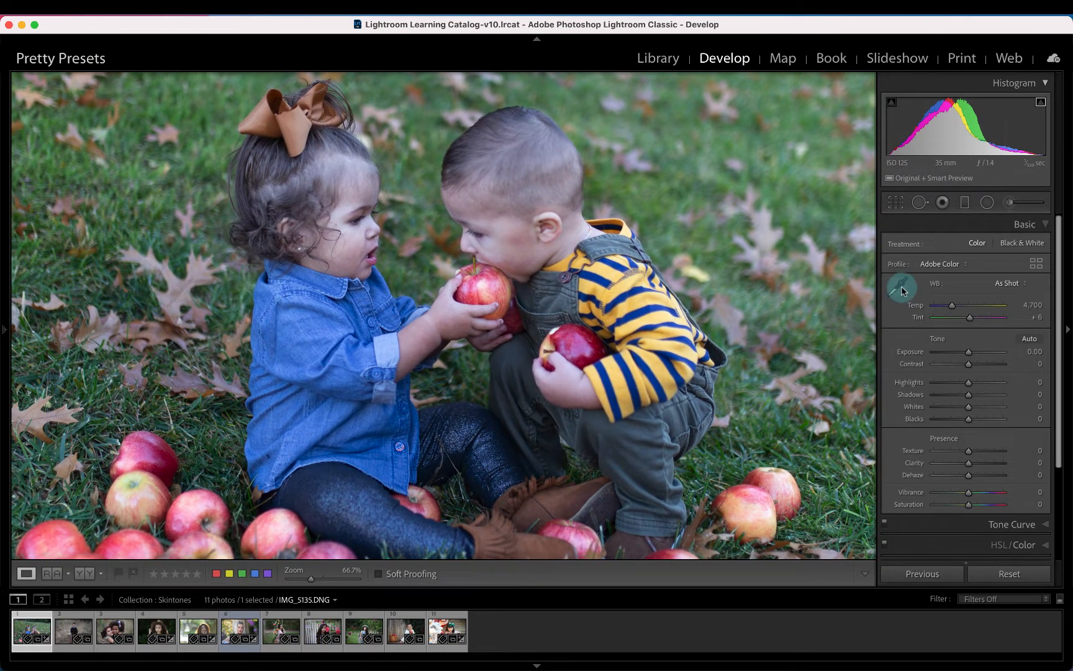
{"action": "left_click_drag", "start_coordinate": [662, 368], "coordinate": [656, 329]}
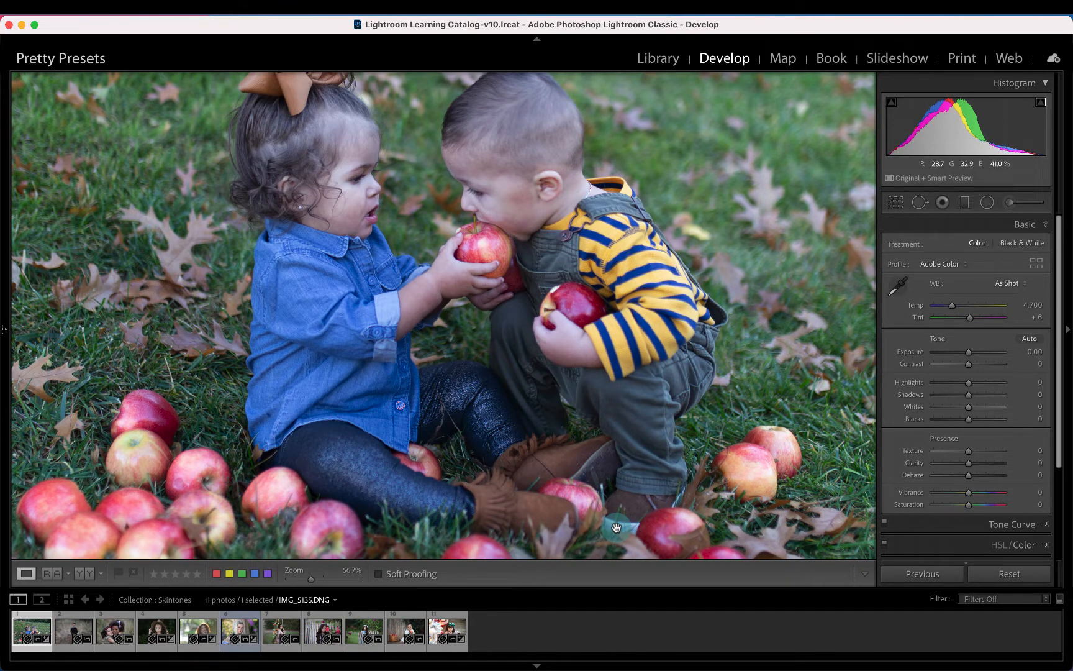
{"action": "left_click", "coordinate": [897, 287]}
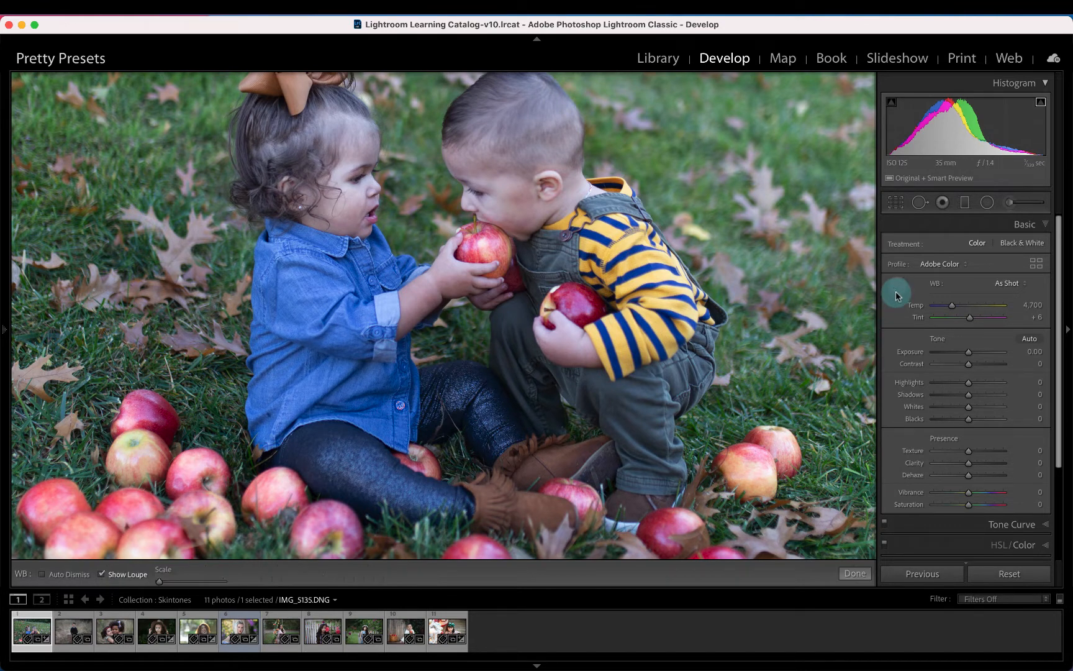
{"action": "left_click", "coordinate": [634, 525]}
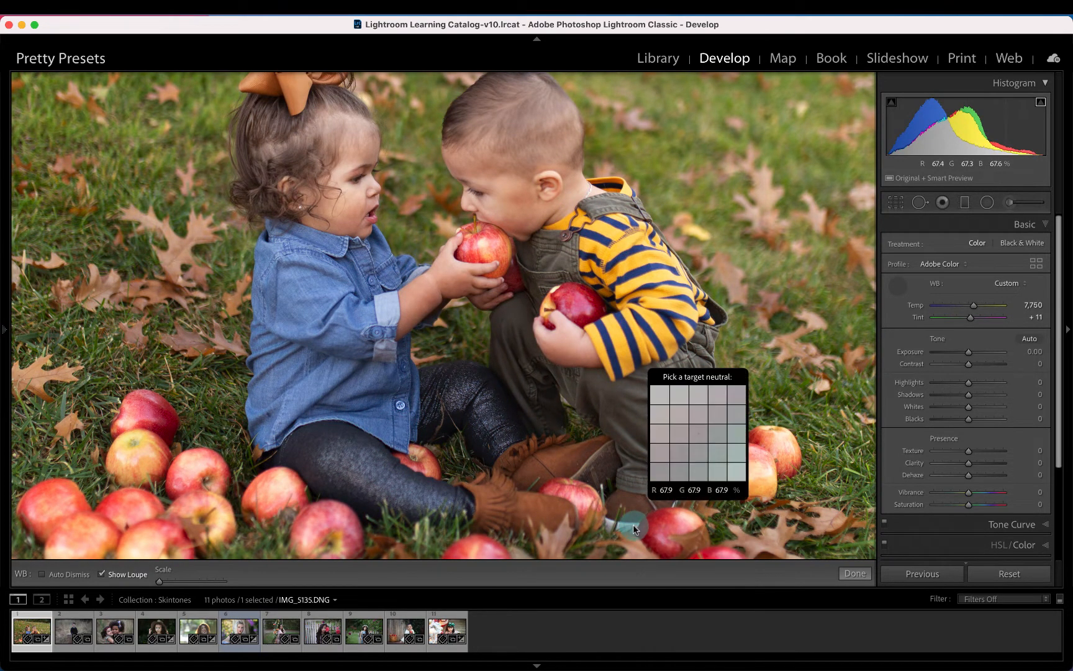
{"action": "left_click", "coordinate": [621, 528]}
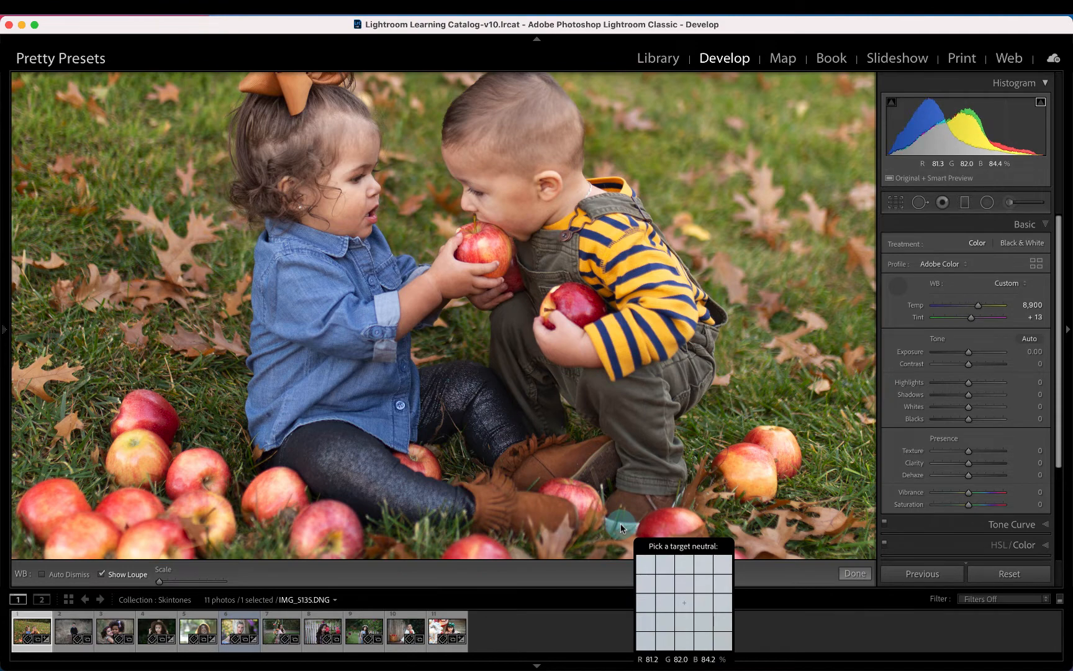
{"action": "left_click", "coordinate": [609, 527]}
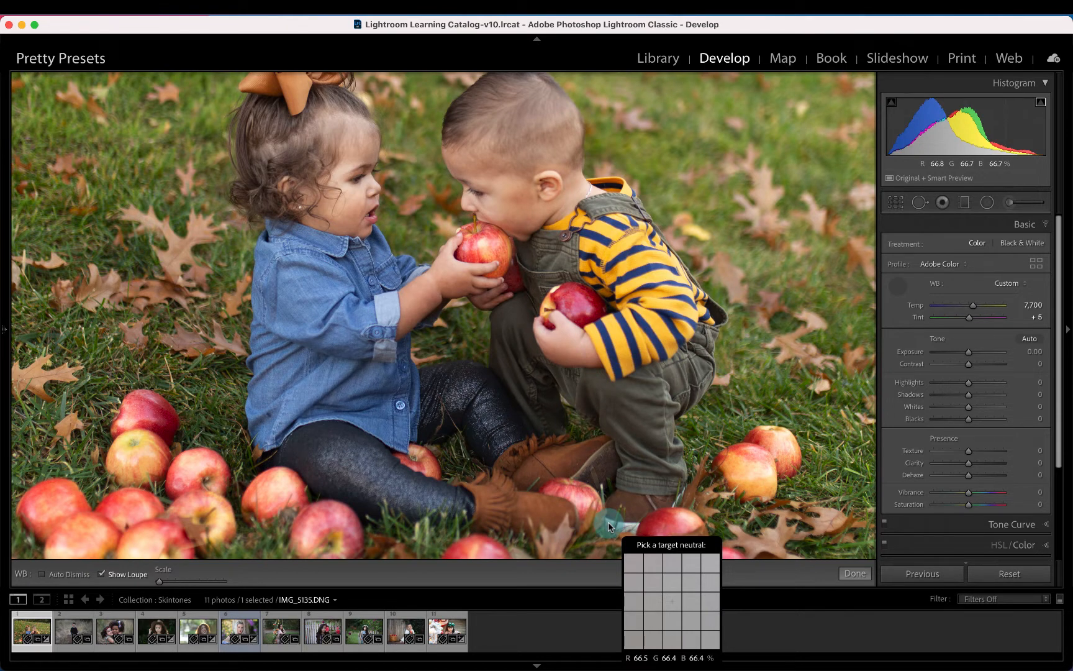
{"action": "left_click", "coordinate": [898, 284]}
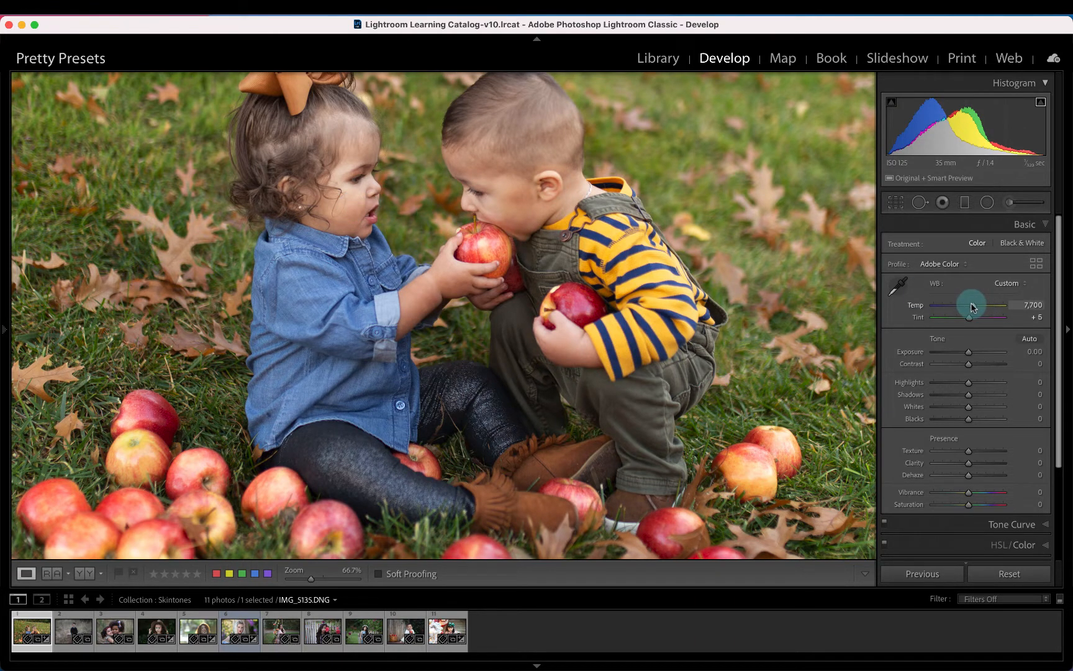
Step: Fine-tune the white balance to a Temp of 7,018 and a Tint of +6
{"action": "left_click_drag", "start_coordinate": [973, 306], "coordinate": [971, 306]}
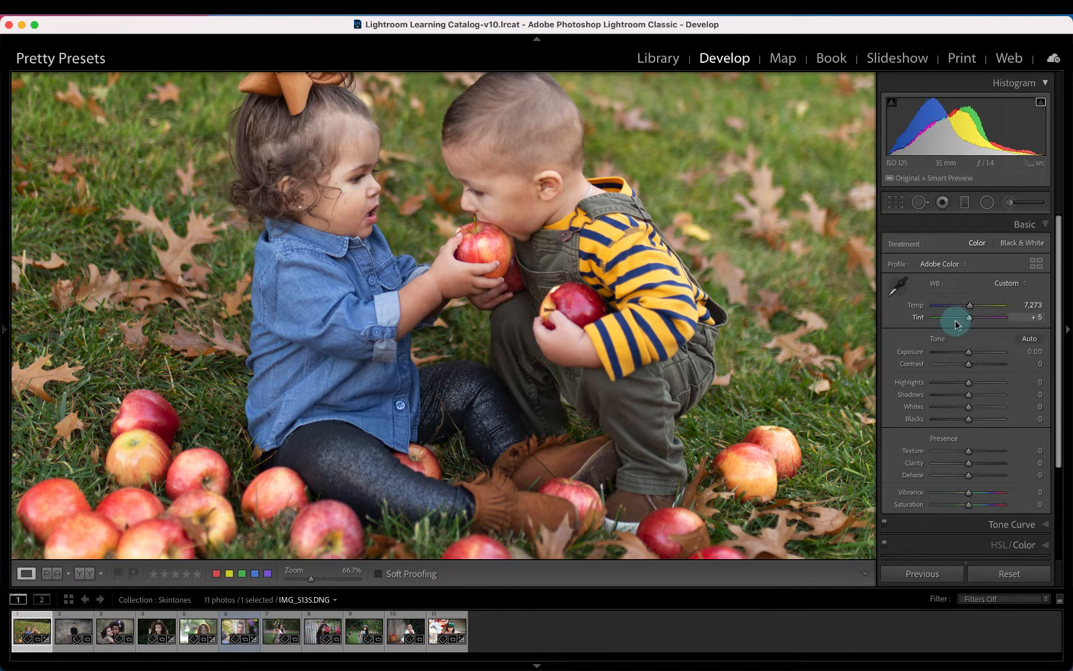
{"action": "left_click_drag", "start_coordinate": [969, 319], "coordinate": [970, 320]}
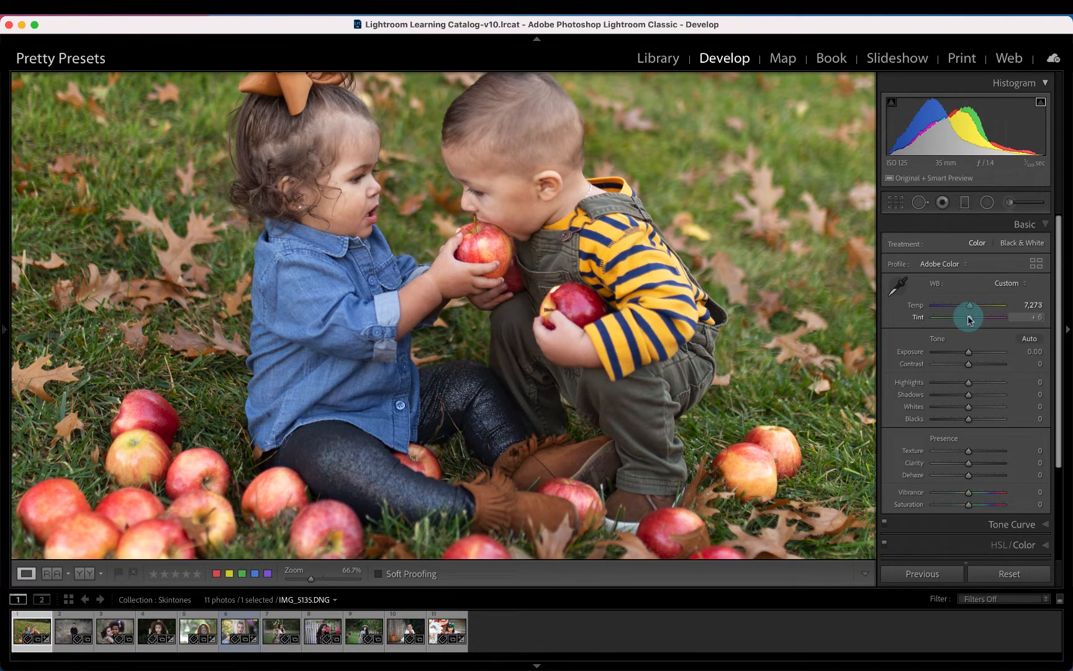
{"action": "left_click_drag", "start_coordinate": [971, 305], "coordinate": [969, 305]}
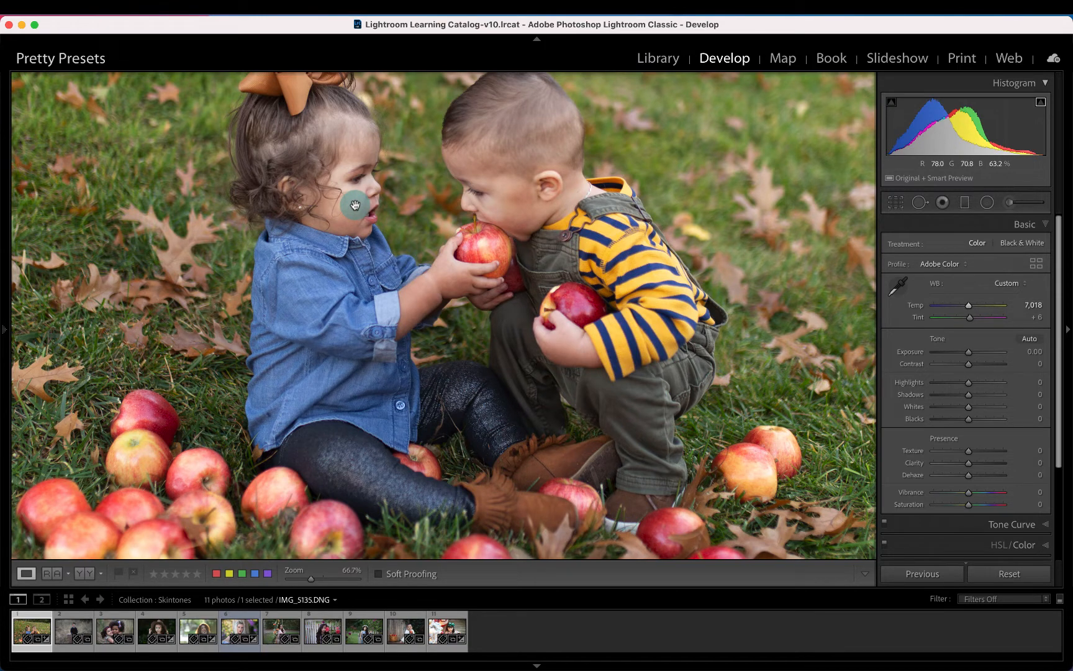
Step: Compare the children's skin tones side by side in the before and after view
{"action": "key", "text": "y"}
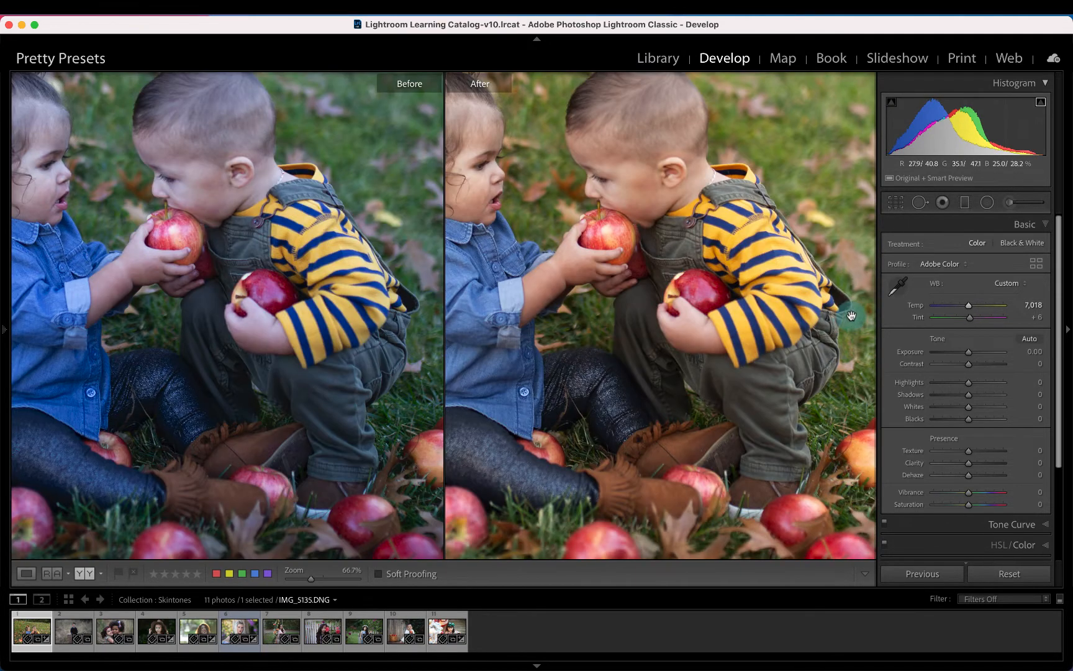
{"action": "left_click_drag", "start_coordinate": [689, 261], "coordinate": [802, 328]}
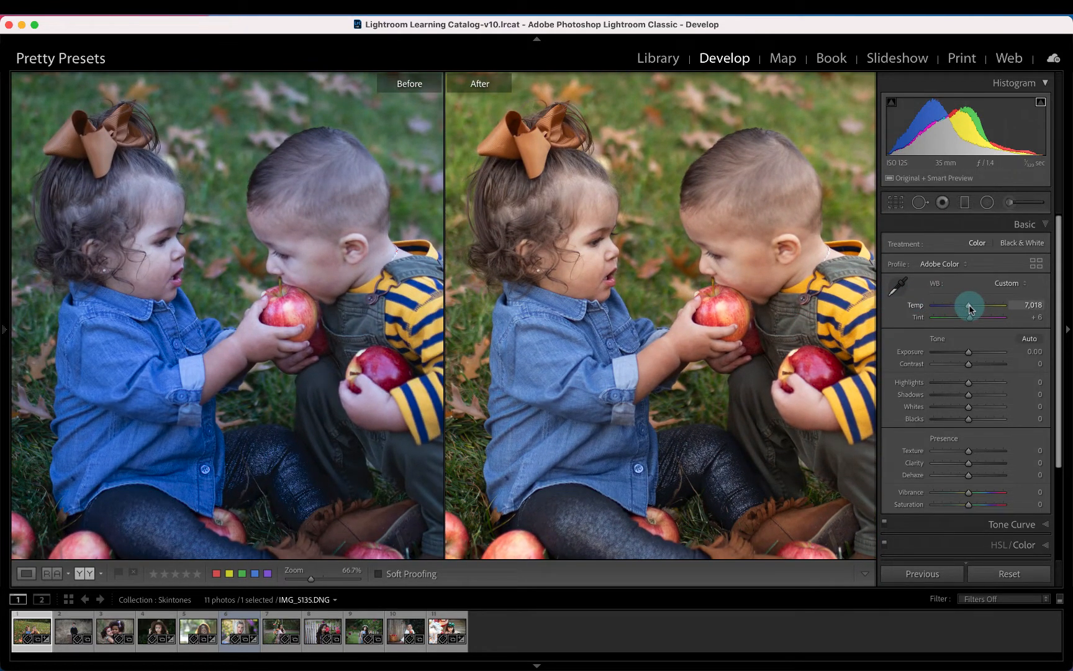
{"action": "key", "text": "y"}
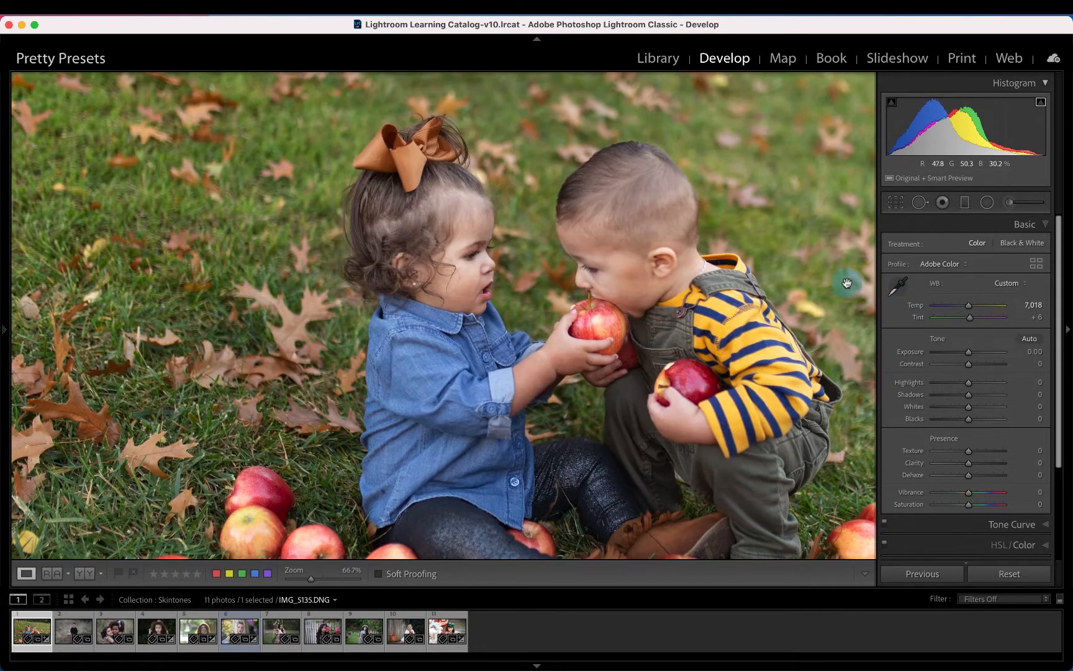
Step: Lower the white balance Temp to 6,893 and compare the photo with its original side by side
{"action": "left_click_drag", "start_coordinate": [969, 307], "coordinate": [966, 305]}
{"action": "left_click_drag", "start_coordinate": [738, 255], "coordinate": [693, 198]}
{"action": "key", "text": "y"}
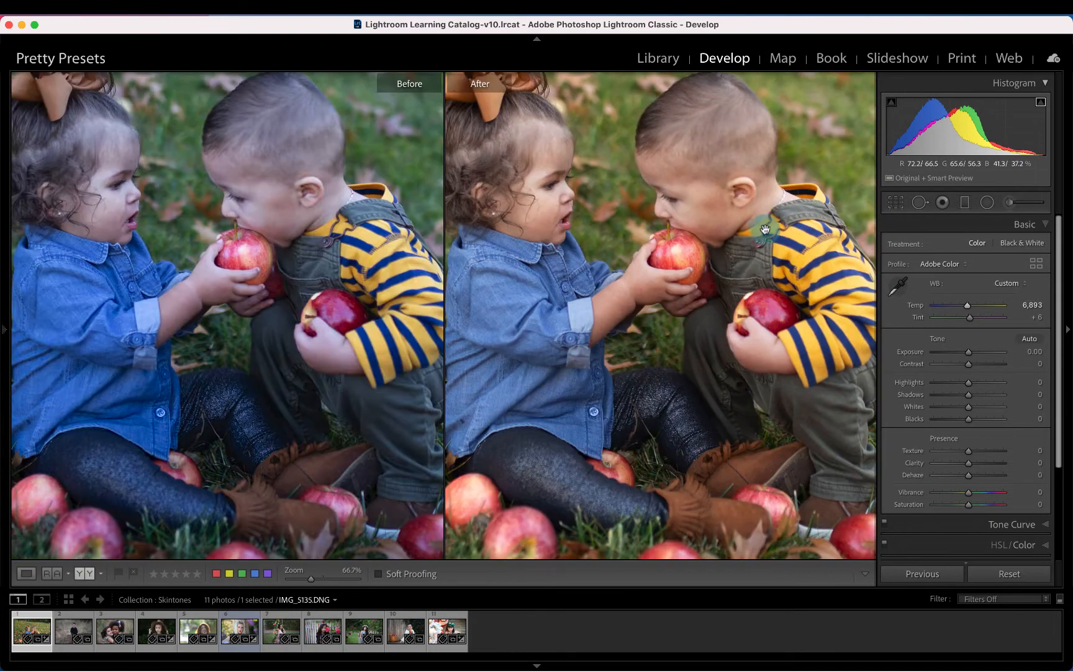
{"action": "left_click_drag", "start_coordinate": [767, 233], "coordinate": [799, 281]}
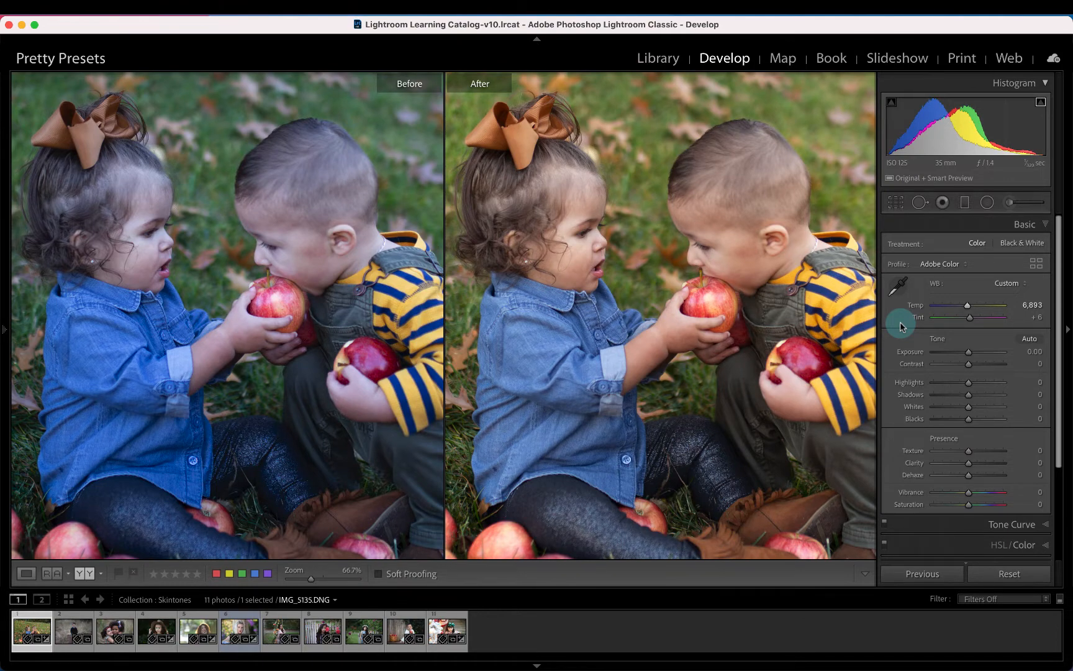
{"action": "key", "text": "y"}
Step: Activate the Adjustment Brush for work on the children's skin and choose the Portrait - Fix Casts Red effect
{"action": "left_click_drag", "start_coordinate": [463, 290], "coordinate": [465, 255]}
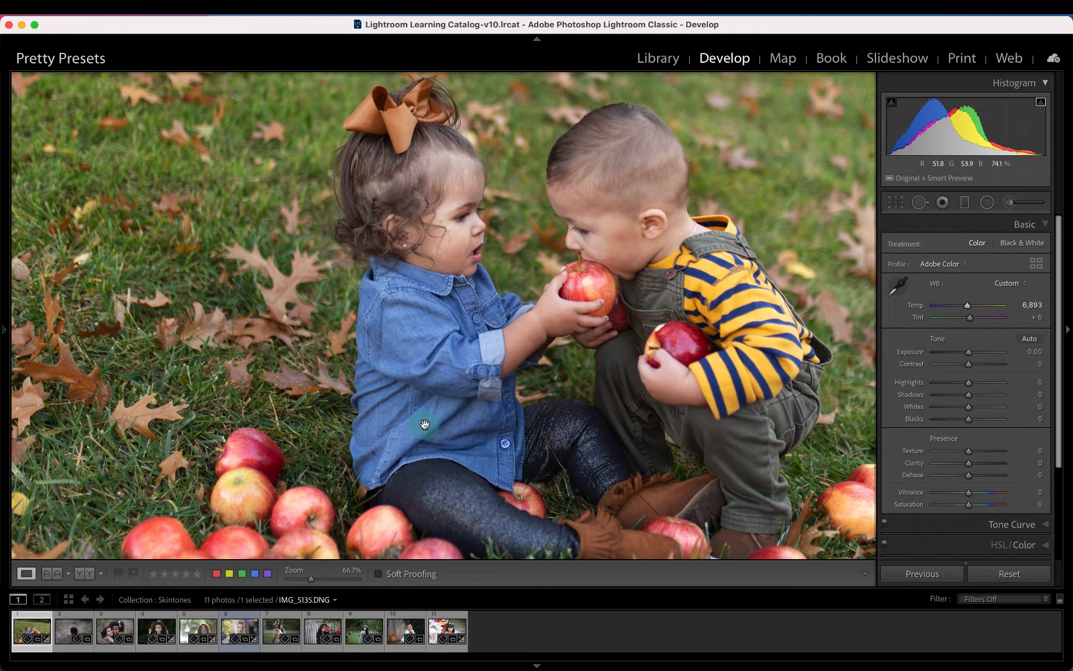
{"action": "left_click", "coordinate": [626, 252]}
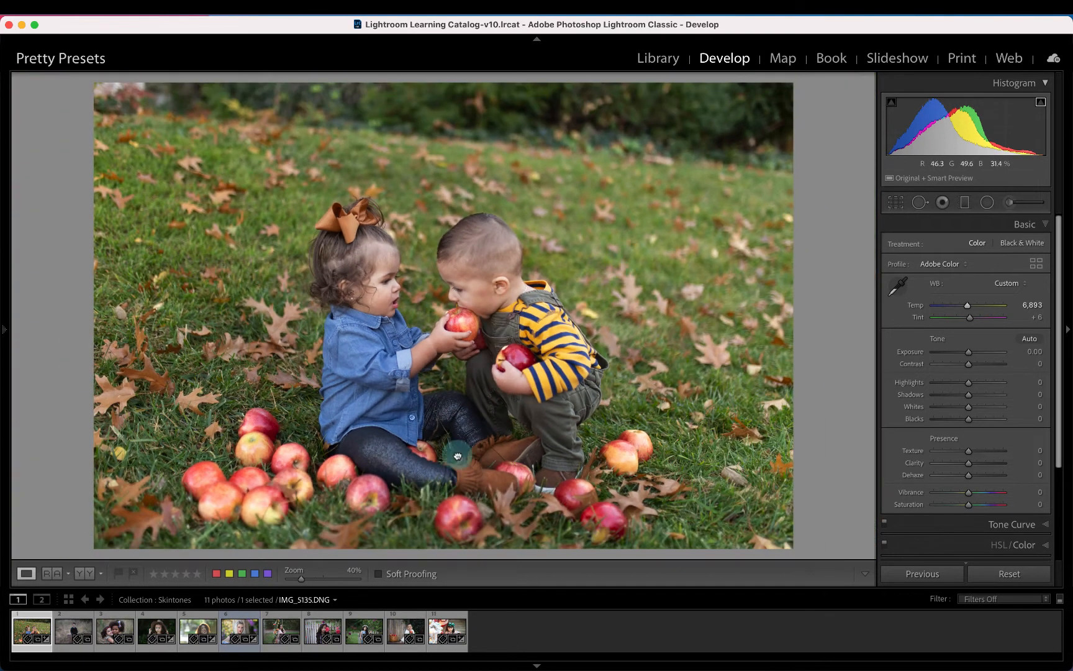
{"action": "left_click_drag", "start_coordinate": [301, 579], "coordinate": [326, 579]}
{"action": "left_click_drag", "start_coordinate": [628, 377], "coordinate": [481, 450]}
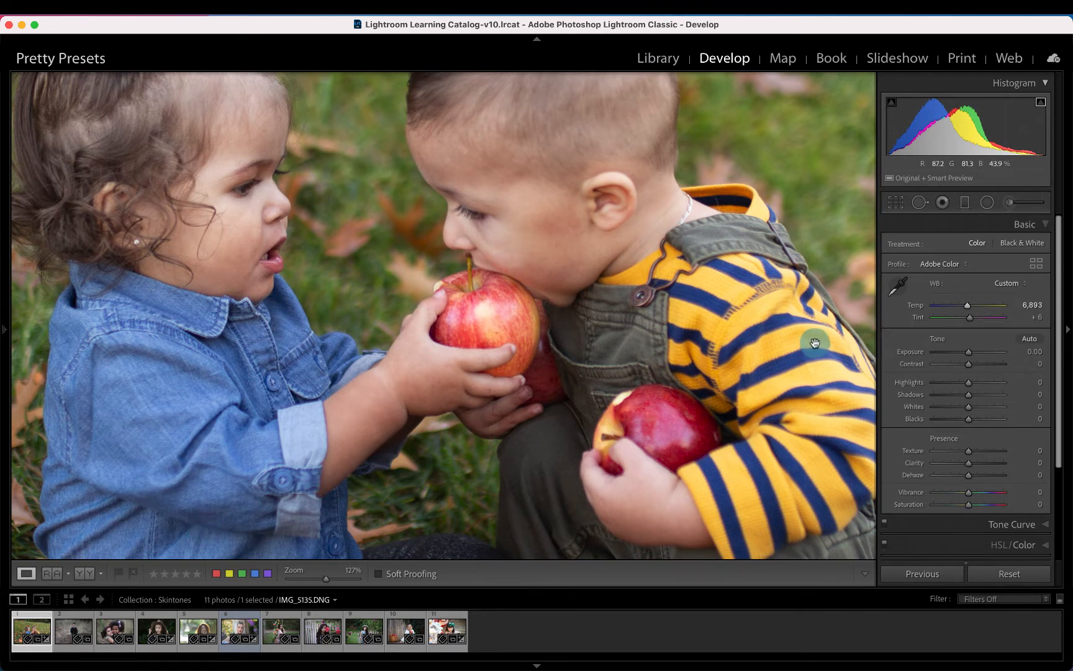
{"action": "left_click", "coordinate": [1016, 203]}
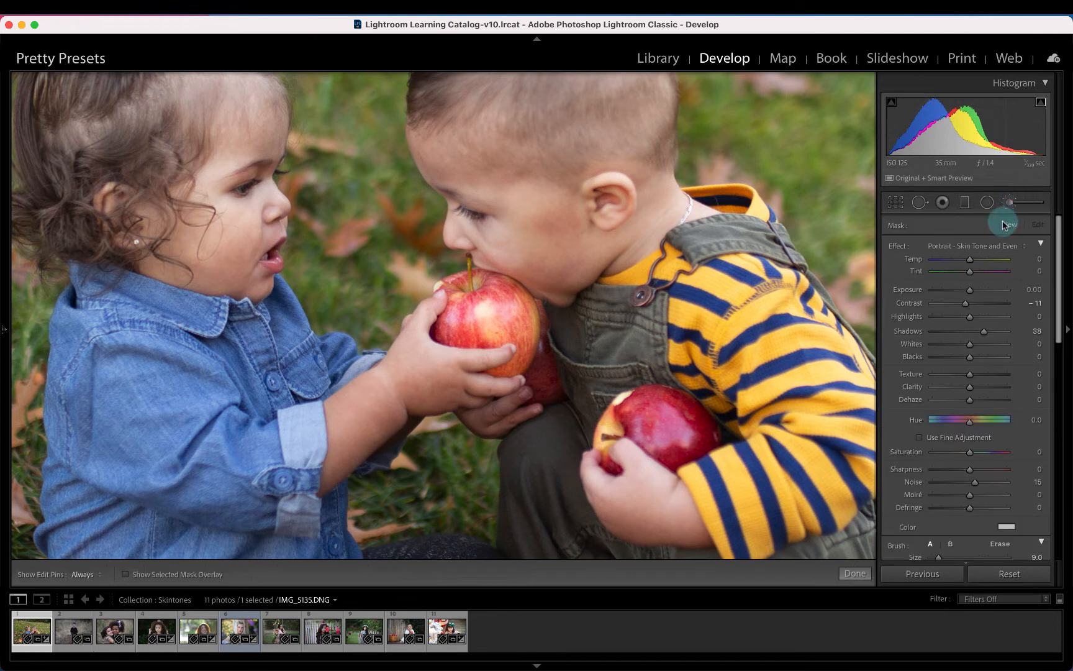
{"action": "left_click", "coordinate": [963, 246]}
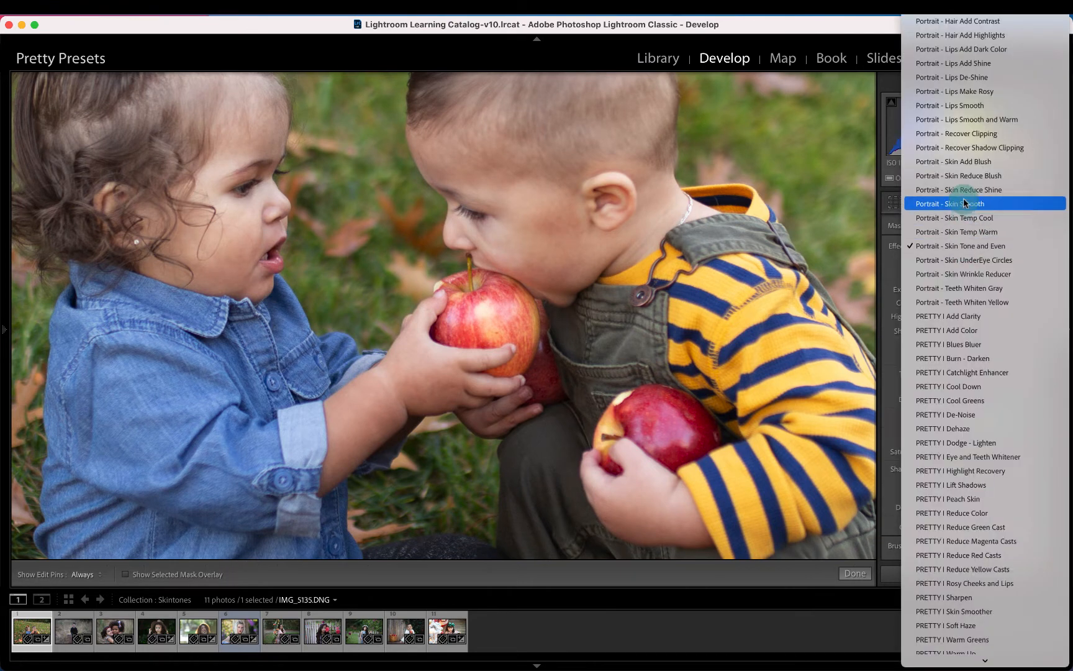
{"action": "scroll", "coordinate": [963, 199], "scroll_direction": "up", "scroll_amount": 5}
{"action": "scroll", "coordinate": [963, 198], "scroll_direction": "up", "scroll_amount": 3}
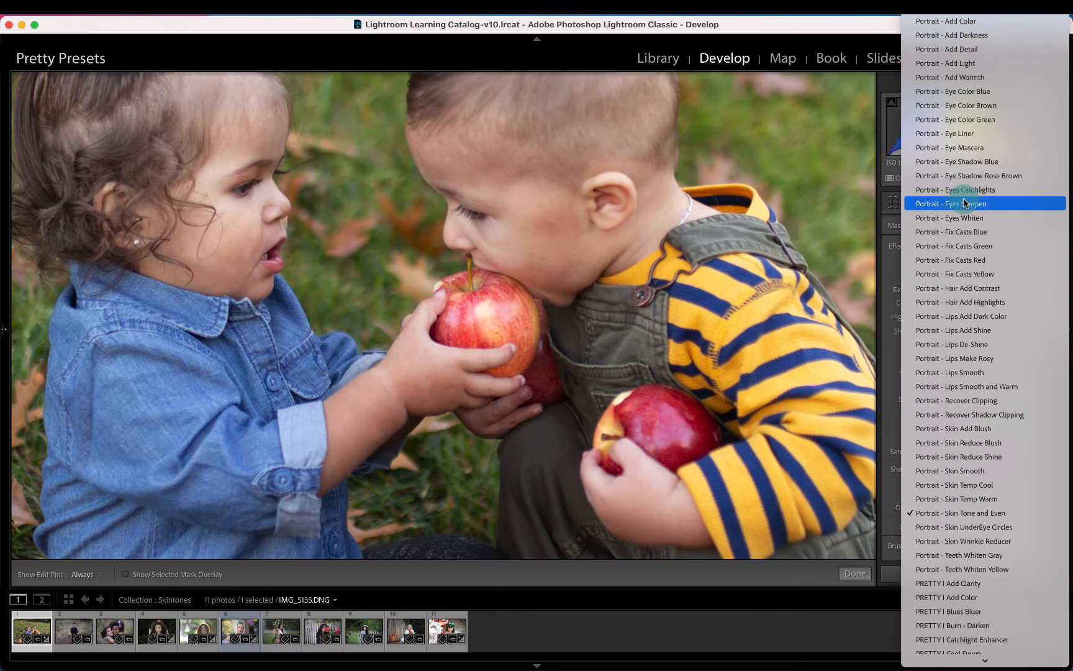
{"action": "scroll", "coordinate": [963, 198], "scroll_direction": "up", "scroll_amount": 2}
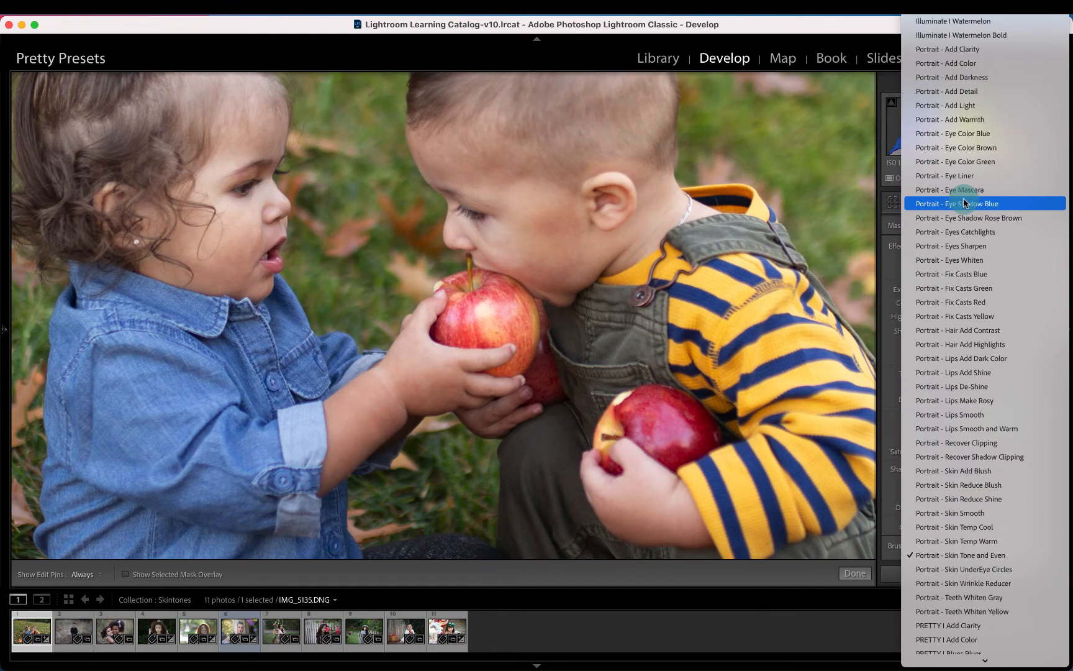
{"action": "left_click", "coordinate": [984, 302]}
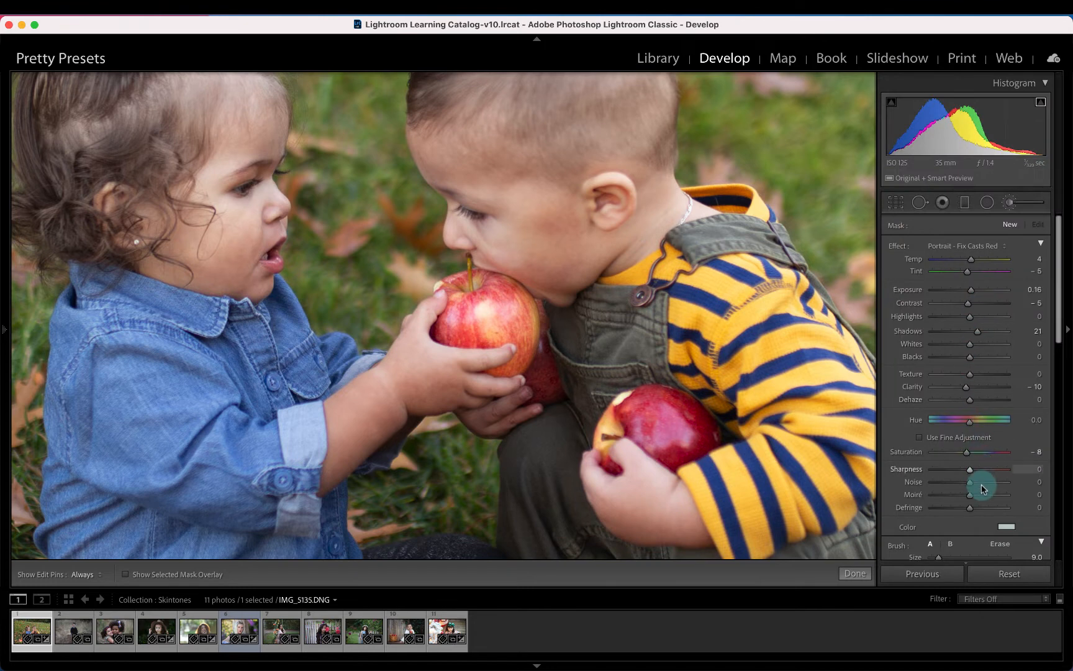
Step: Set the Adjustment Brush to a flow of 49 and a size of 6.0
{"action": "scroll", "coordinate": [980, 488], "scroll_direction": "down", "scroll_amount": 3}
{"action": "left_click_drag", "start_coordinate": [980, 502], "coordinate": [965, 504]}
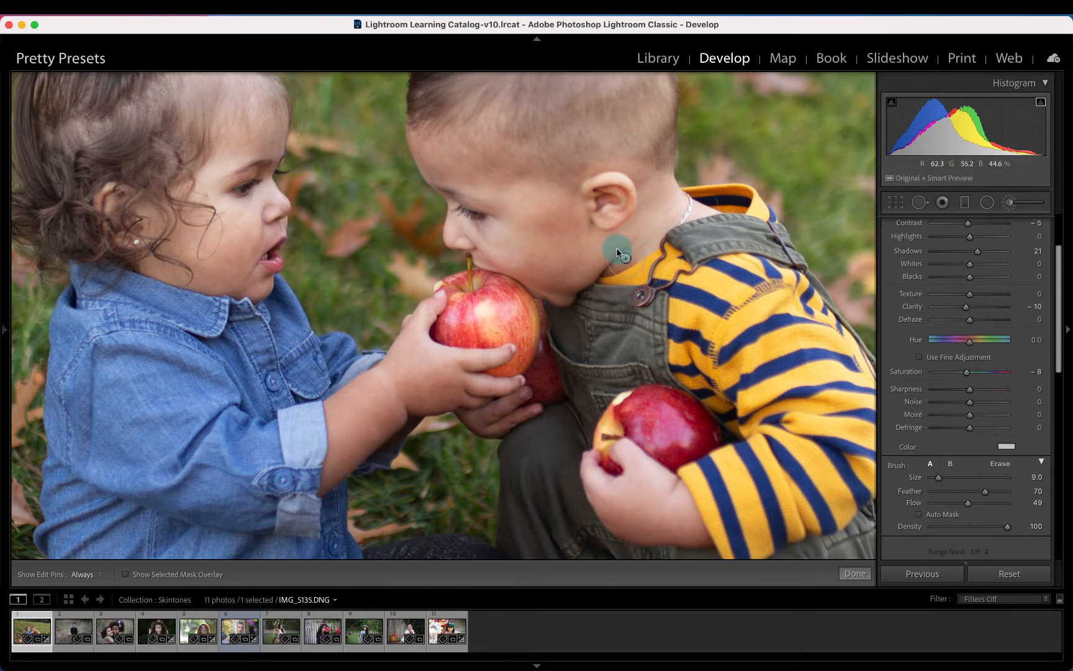
{"action": "key", "text": "bracketleft"}
{"action": "key", "text": "bracketleft"}
{"action": "key", "text": "bracketleft"}
{"action": "key", "text": "bracketleft"}
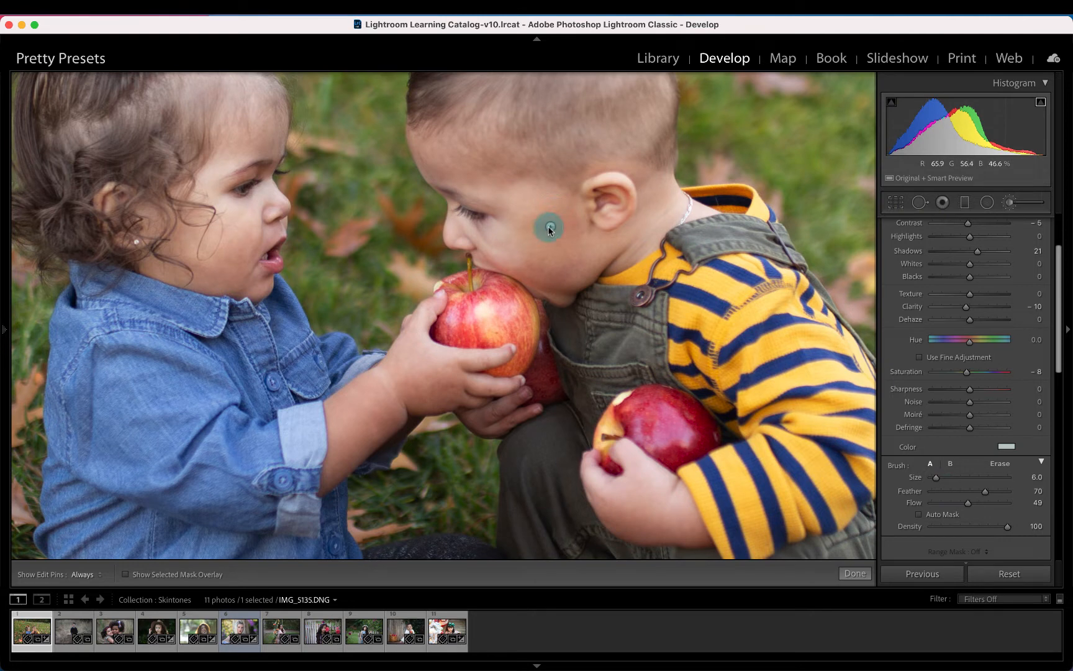
Step: Paint the red cast correction over the boy's cheek with the edit pin hidden, and toggle the brush adjustment to compare its effect
{"action": "mouse_move", "coordinate": [544, 223]}
{"action": "left_mouse_down"}
{"action": "mouse_move", "coordinate": [571, 229]}
{"action": "mouse_move", "coordinate": [560, 231]}
{"action": "left_mouse_up"}
{"action": "key", "text": "h"}
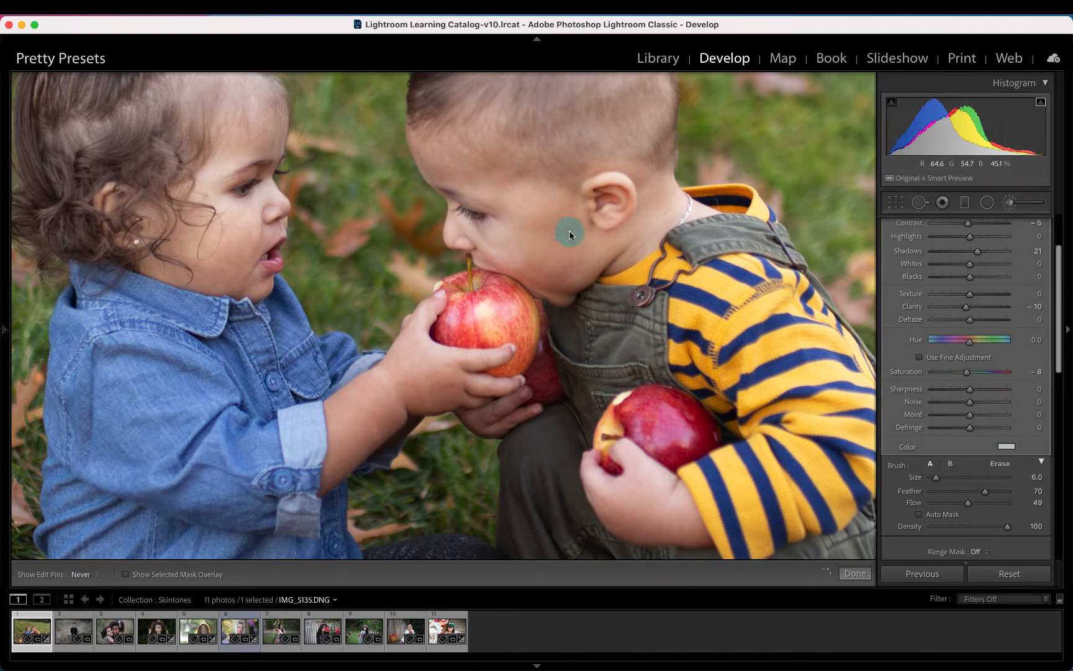
{"action": "key", "text": "h"}
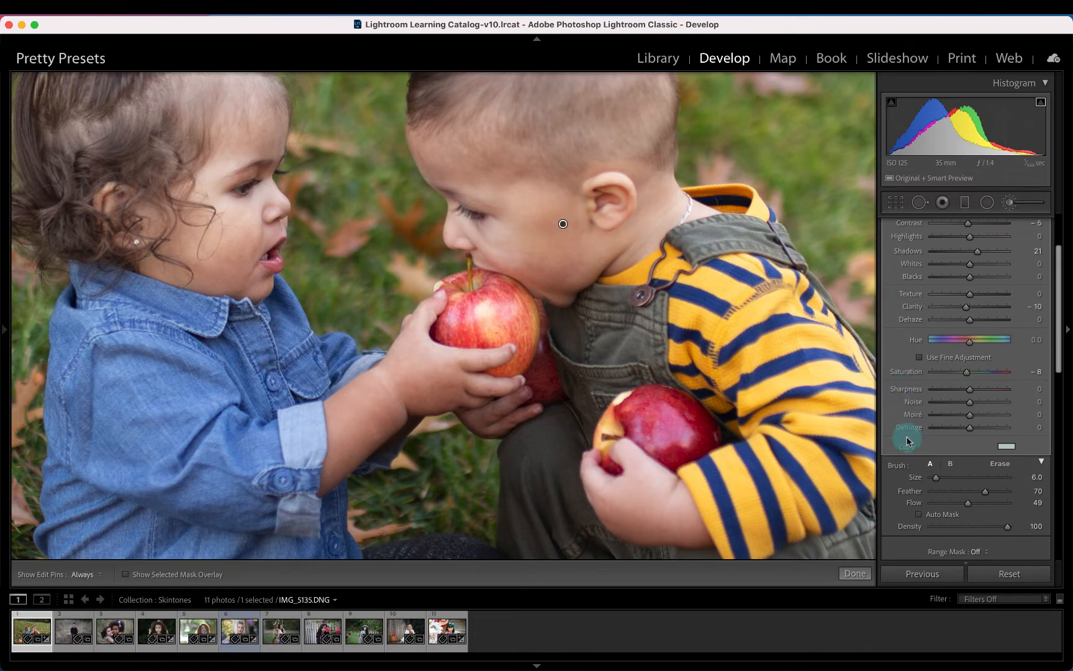
{"action": "scroll", "coordinate": [896, 518], "scroll_direction": "down", "scroll_amount": 3}
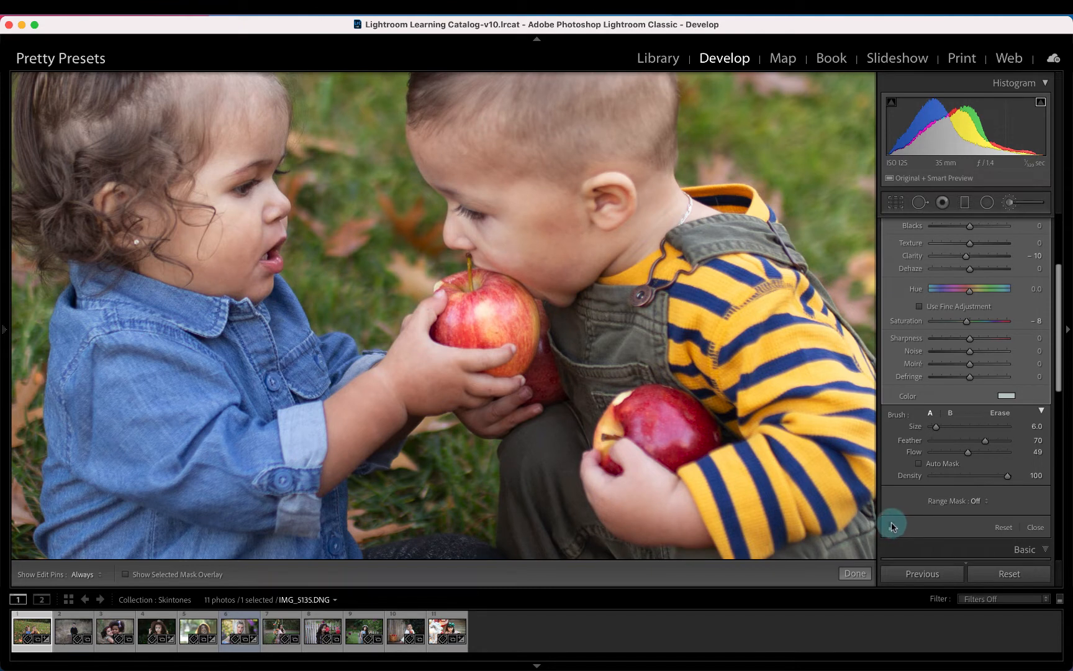
{"action": "left_click", "coordinate": [891, 525]}
{"action": "left_click", "coordinate": [891, 530]}
{"action": "left_click", "coordinate": [892, 528]}
Step: Reduce the brush to size 4.0 and flow 31, inspect the girl's cheek with the edit pins hidden, and finish the brush work
{"action": "key", "text": "["}
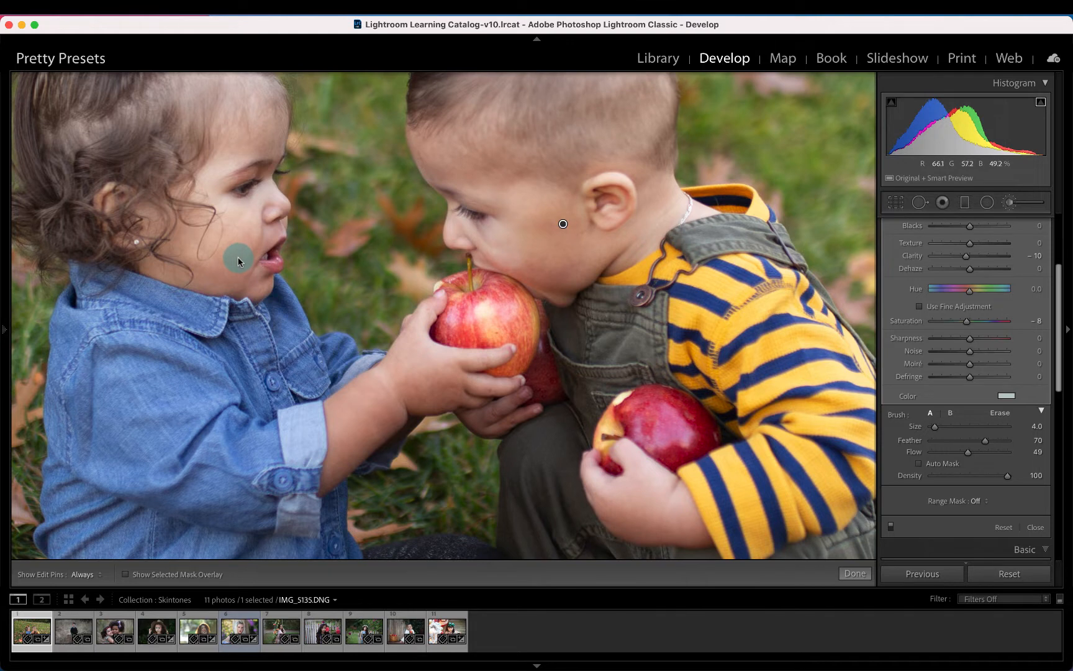
{"action": "left_click", "coordinate": [957, 452]}
{"action": "left_click_drag", "start_coordinate": [957, 453], "coordinate": [954, 453]}
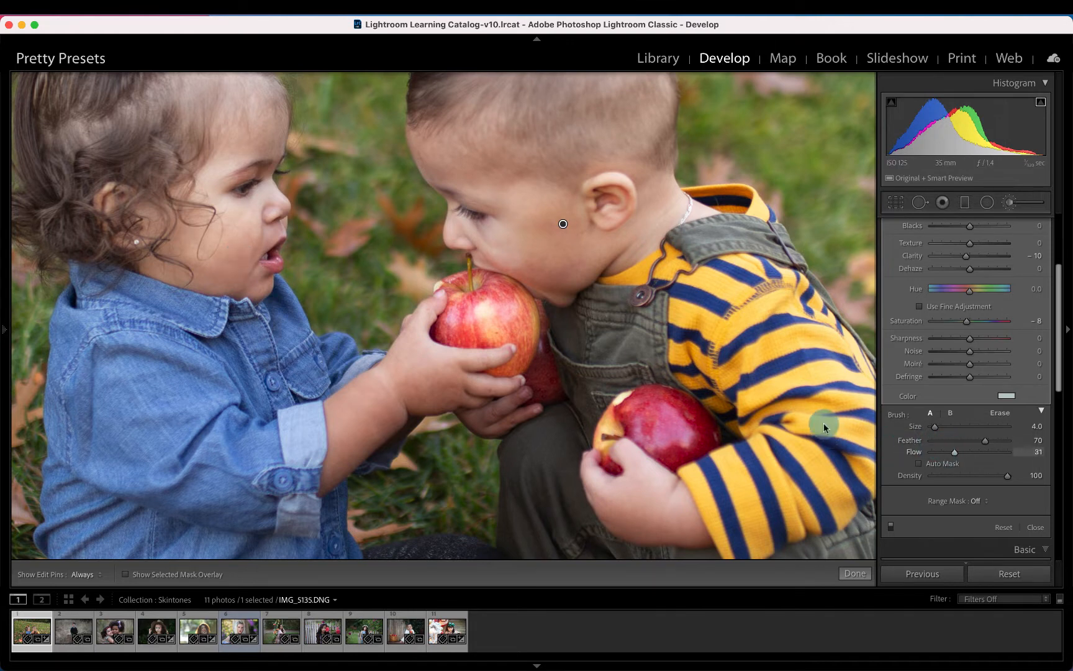
{"action": "key", "text": "h"}
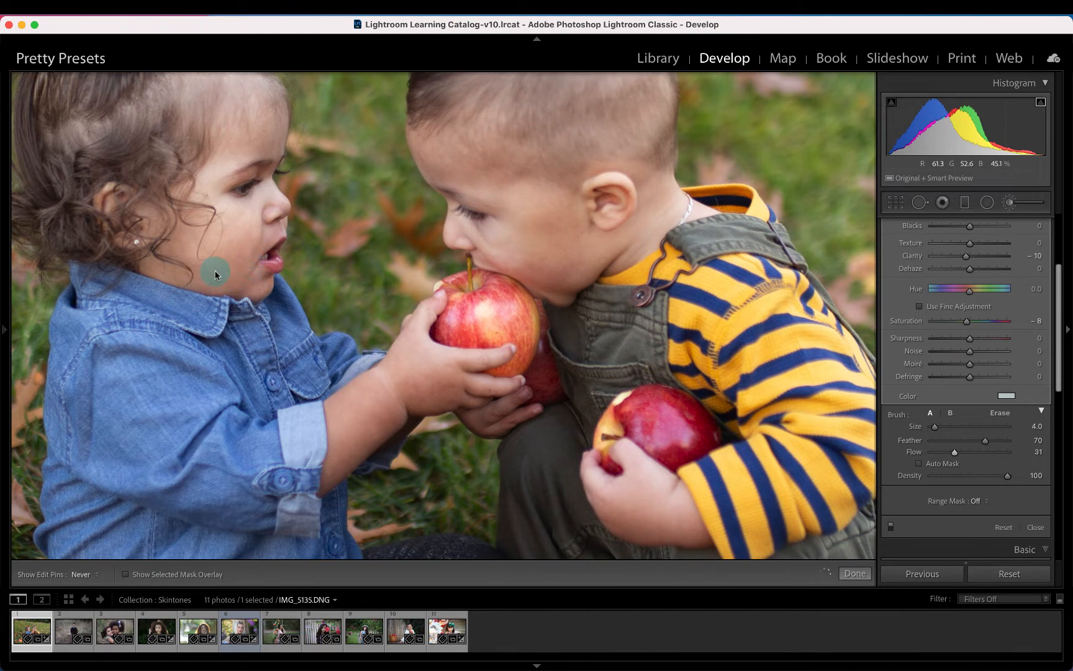
{"action": "key", "text": "h"}
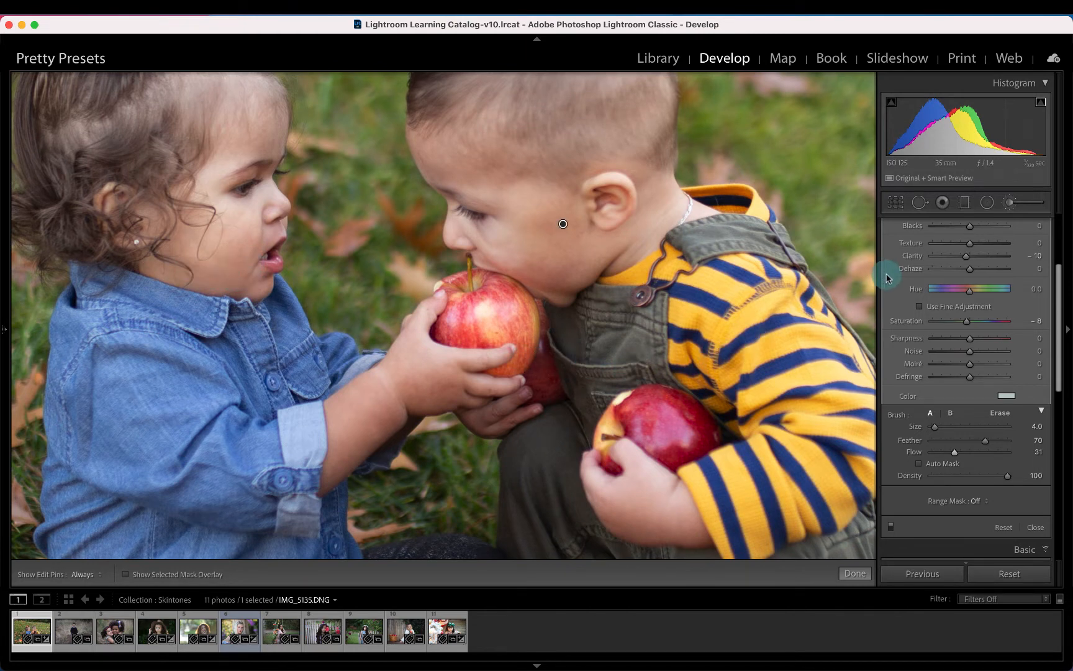
{"action": "left_click", "coordinate": [857, 574]}
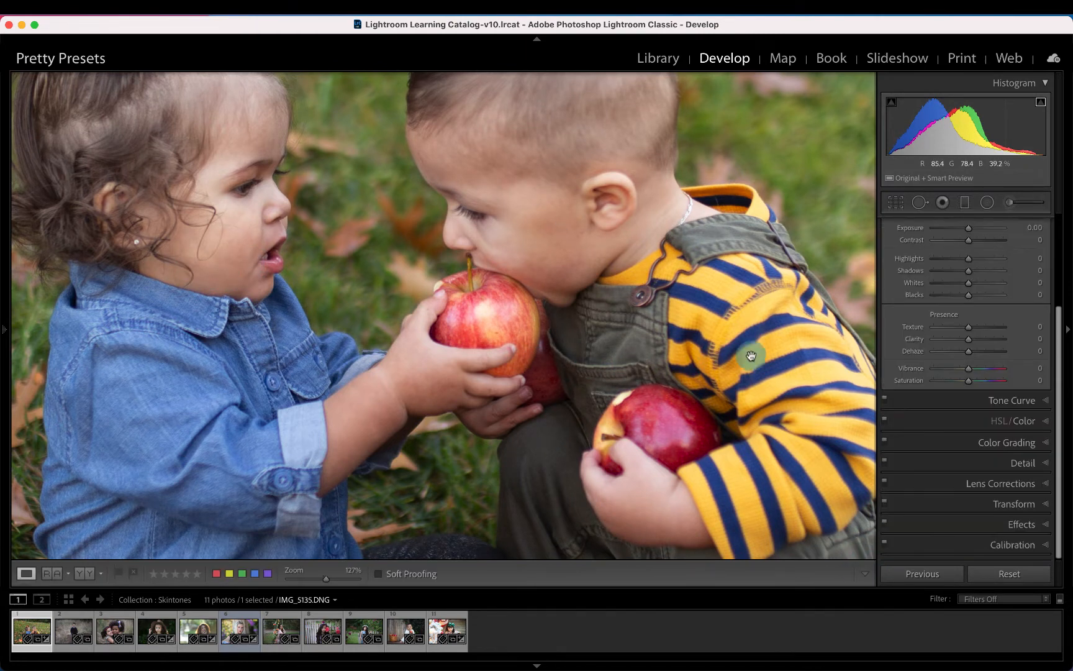
Step: Compare both children's skin with the original in the before and after view, up close and in the full photo
{"action": "key", "text": "y"}
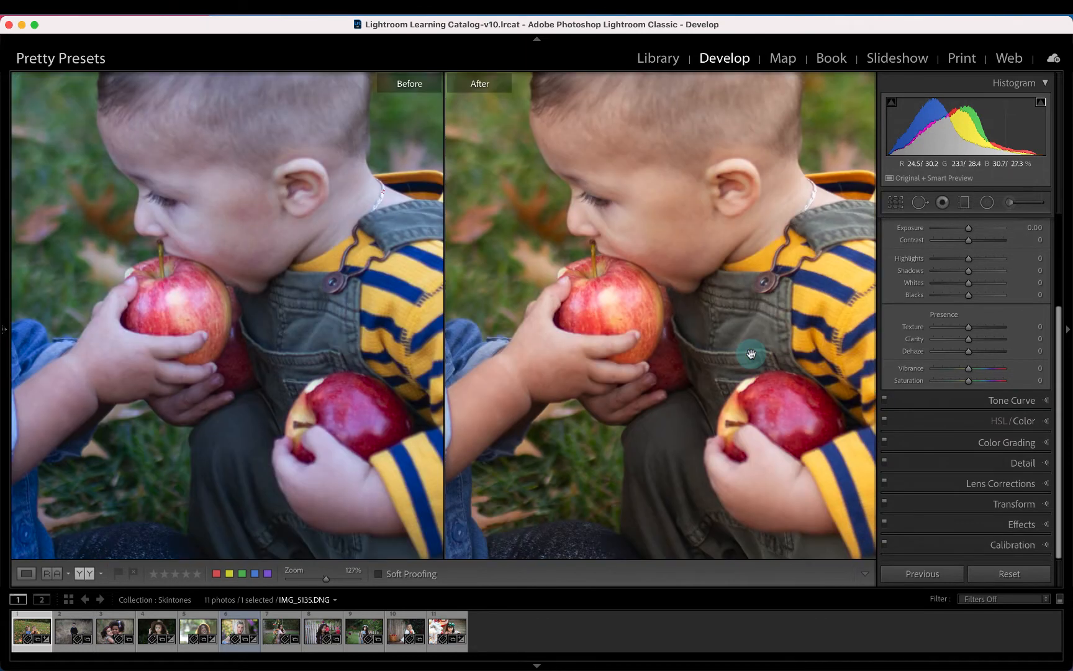
{"action": "left_click_drag", "start_coordinate": [707, 297], "coordinate": [728, 346]}
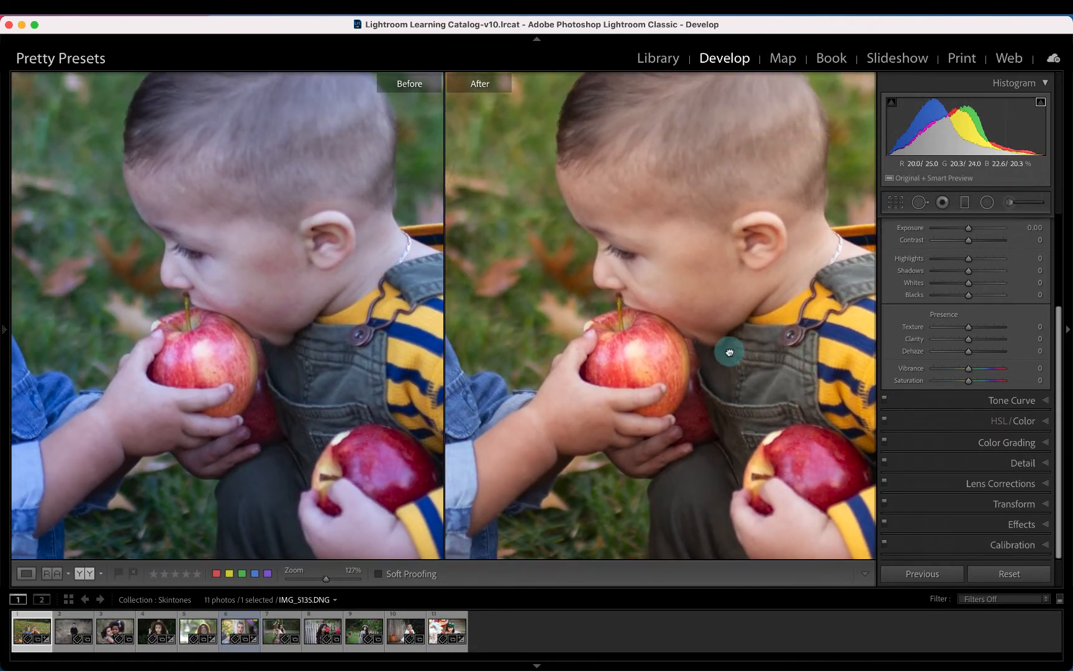
{"action": "left_click_drag", "start_coordinate": [602, 340], "coordinate": [794, 304]}
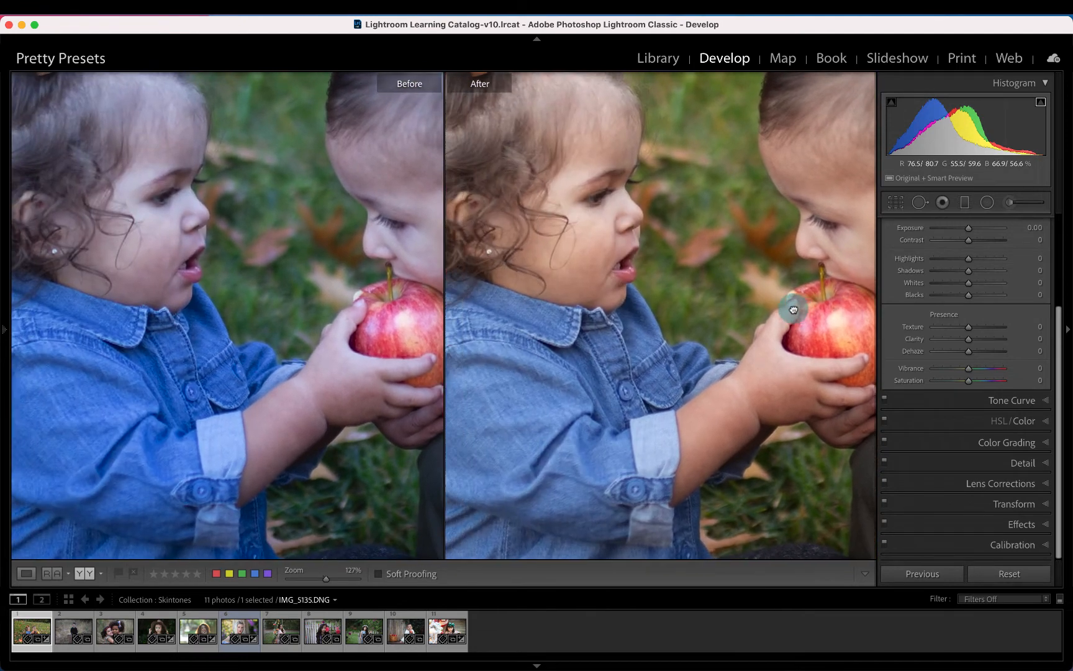
{"action": "left_click", "coordinate": [694, 304]}
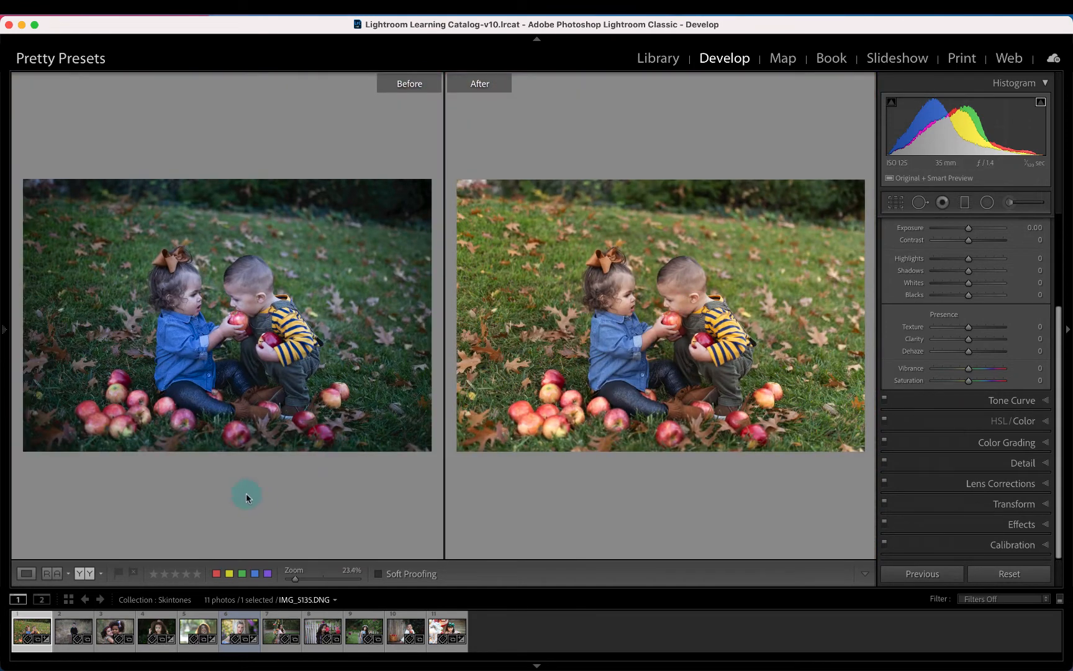
Step: Open IMG_4250.DNG of the boy on the rock in single view and raise its Exposure to +0.40
{"action": "left_click", "coordinate": [73, 629]}
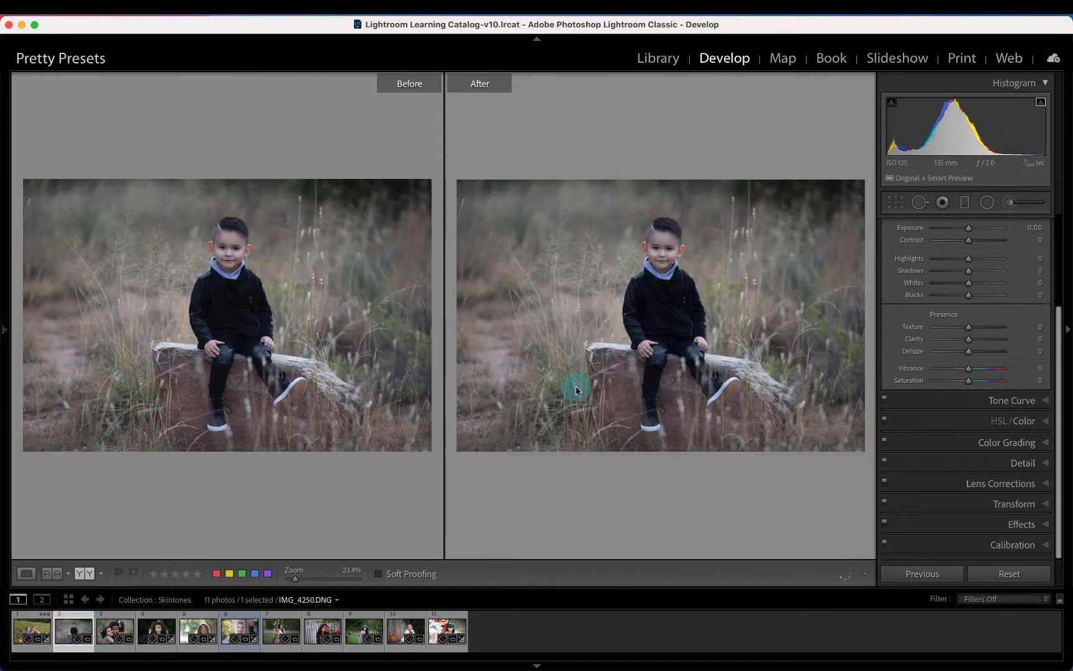
{"action": "key", "text": "y"}
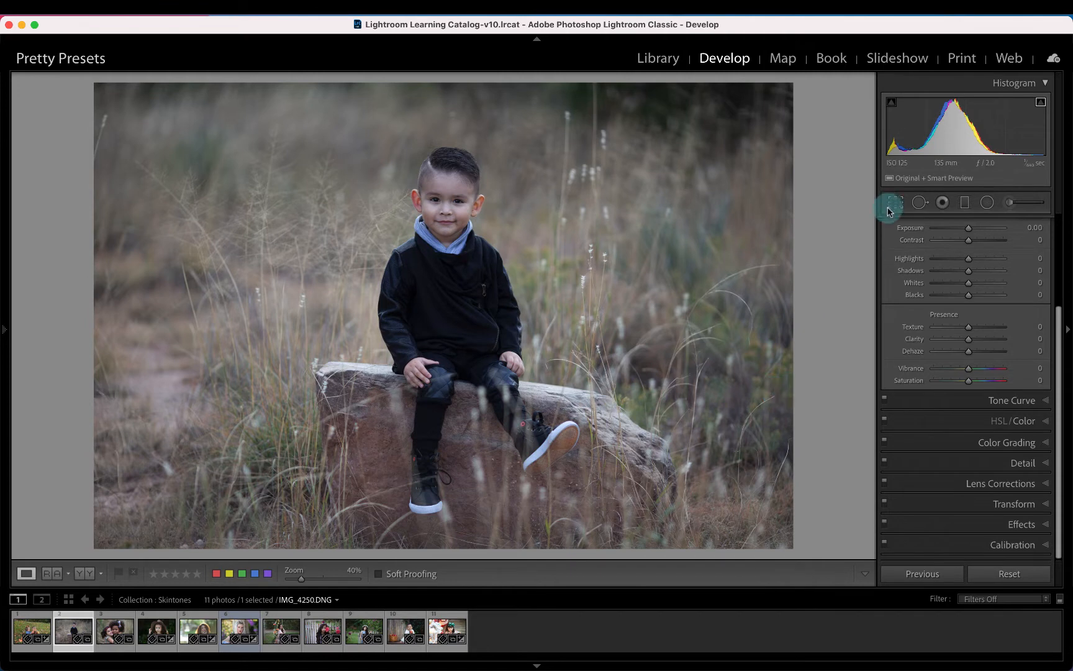
{"action": "scroll", "coordinate": [932, 323], "scroll_direction": "up", "scroll_amount": 2}
{"action": "scroll", "coordinate": [938, 316], "scroll_direction": "up", "scroll_amount": 1}
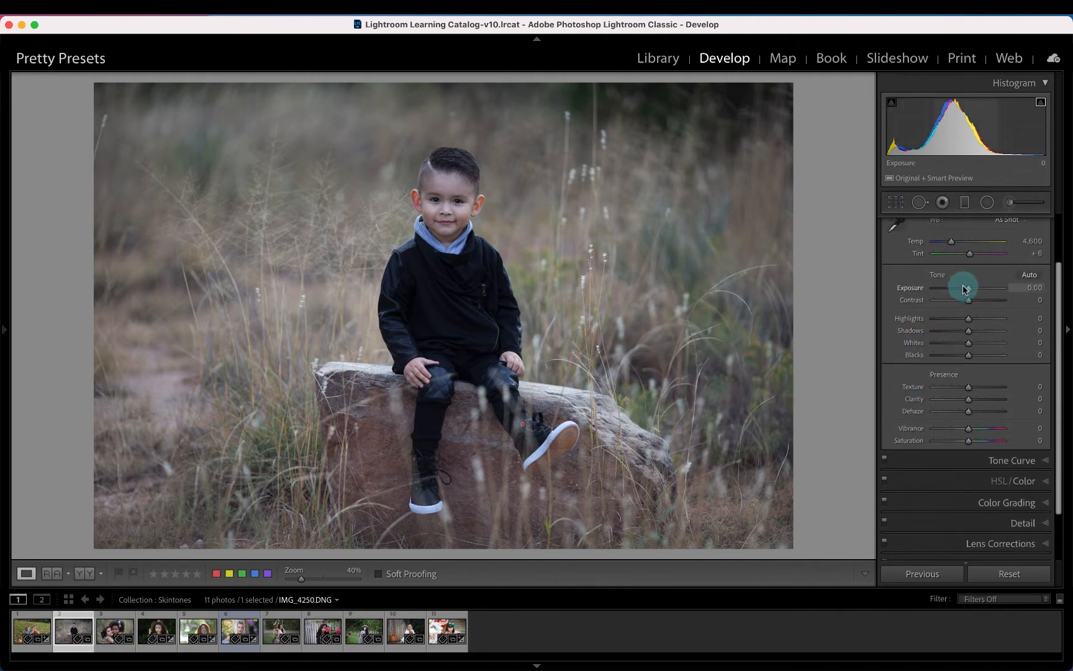
{"action": "left_click_drag", "start_coordinate": [968, 288], "coordinate": [972, 288]}
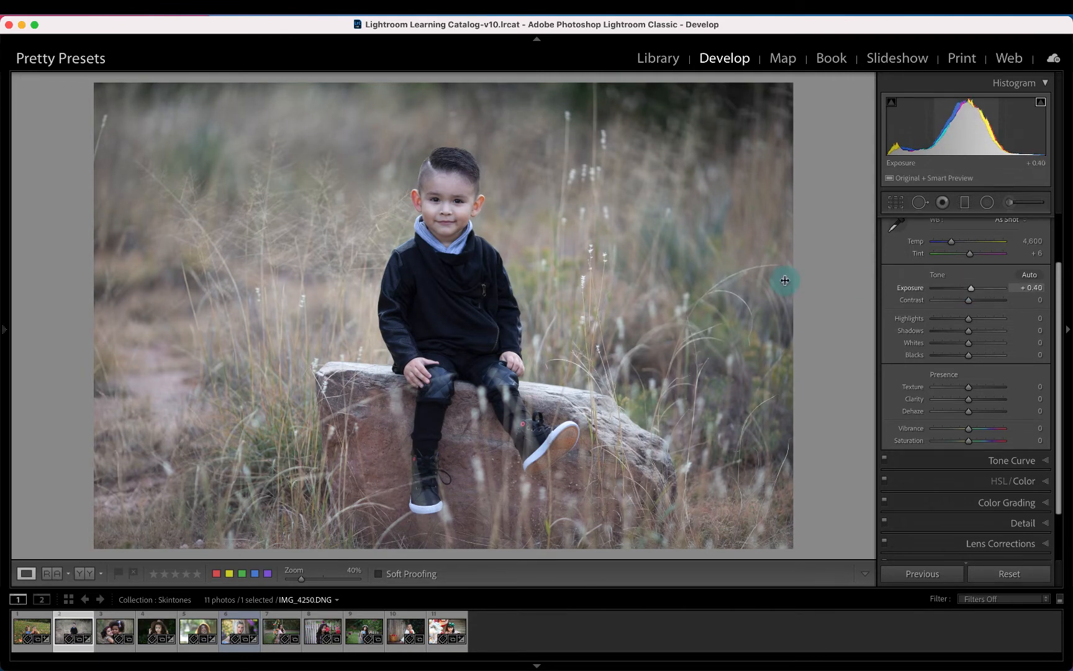
Step: Zoom in on the boy's face to examine its RGB percentages, and hide and show the toolbar below the photo
{"action": "left_click", "coordinate": [448, 184]}
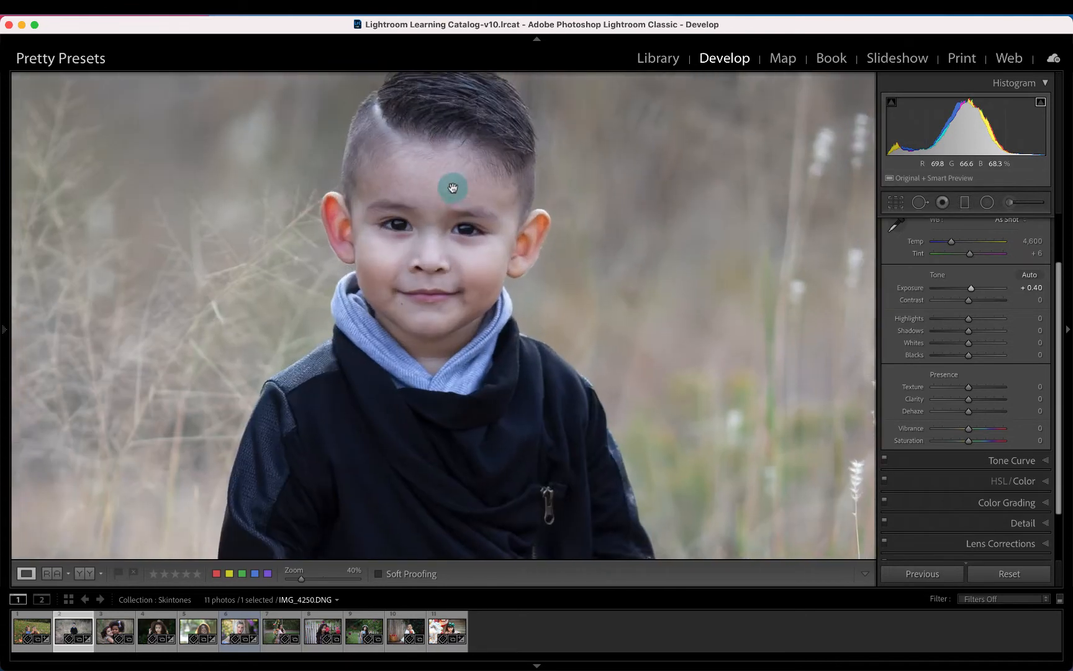
{"action": "left_click_drag", "start_coordinate": [467, 220], "coordinate": [441, 252]}
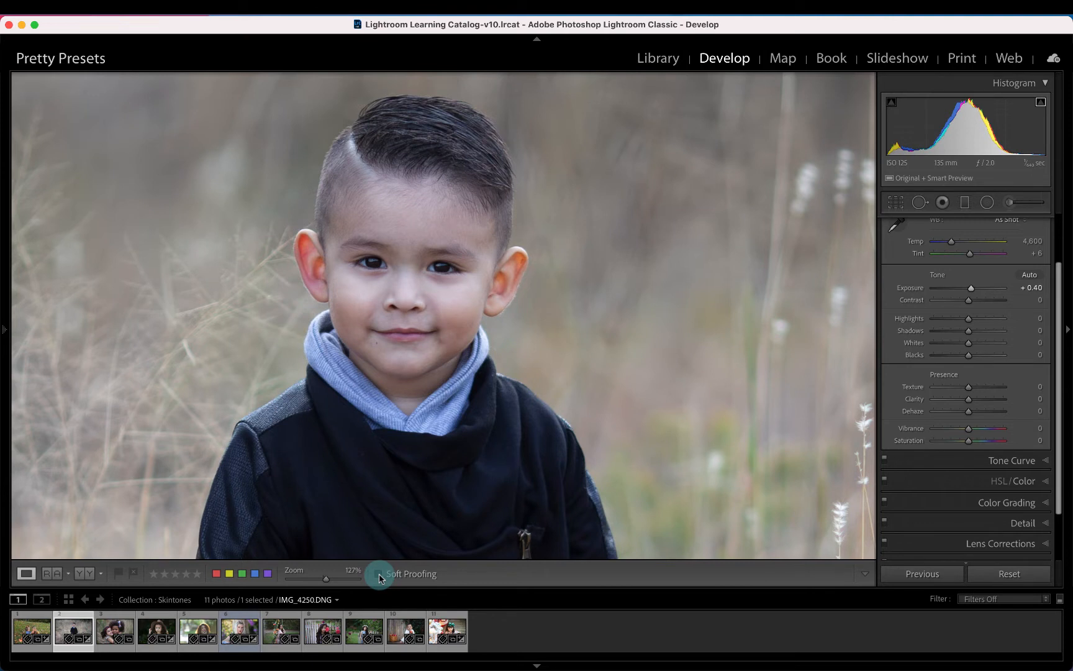
{"action": "key", "text": "t"}
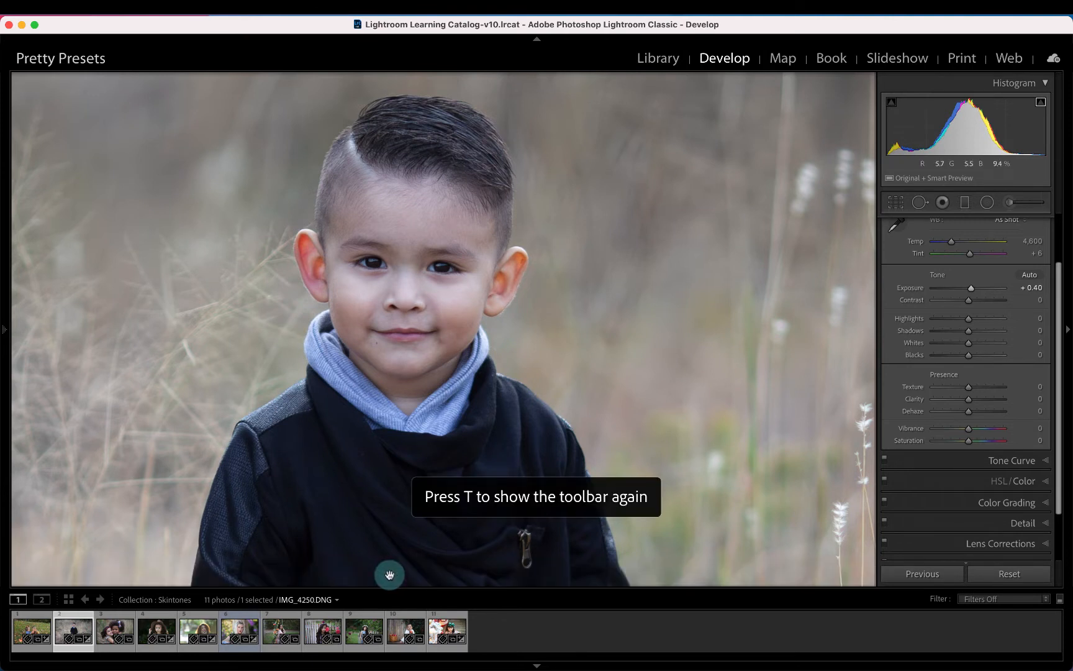
{"action": "key", "text": "t"}
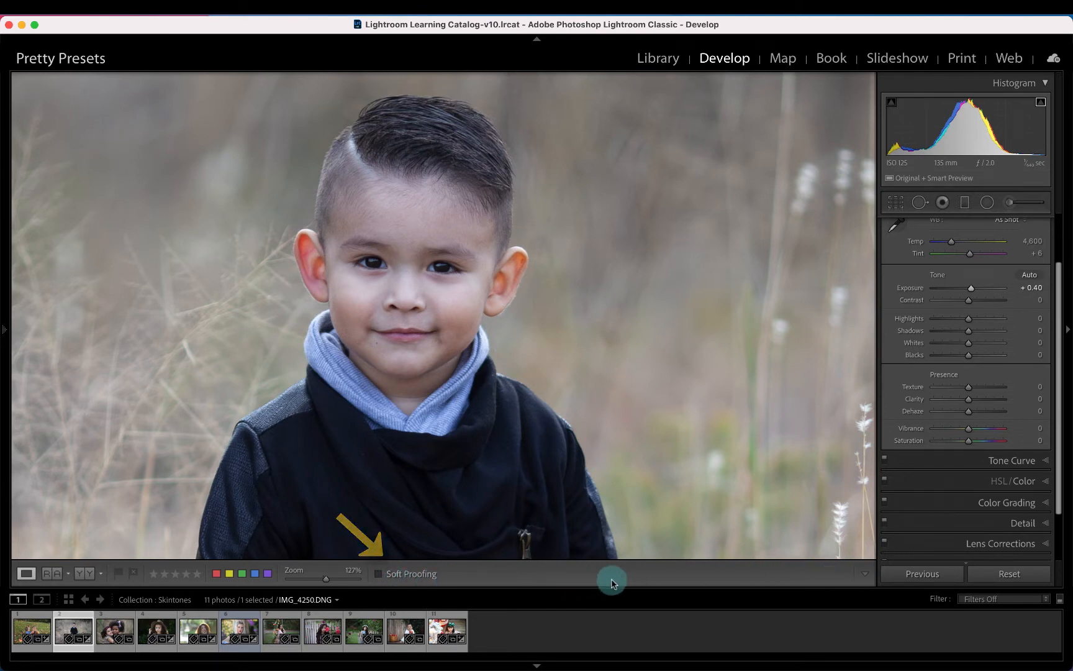
Step: Turn soft proofing on and off to view the RGB values on another scale, and return to the full photo
{"action": "left_click", "coordinate": [866, 574]}
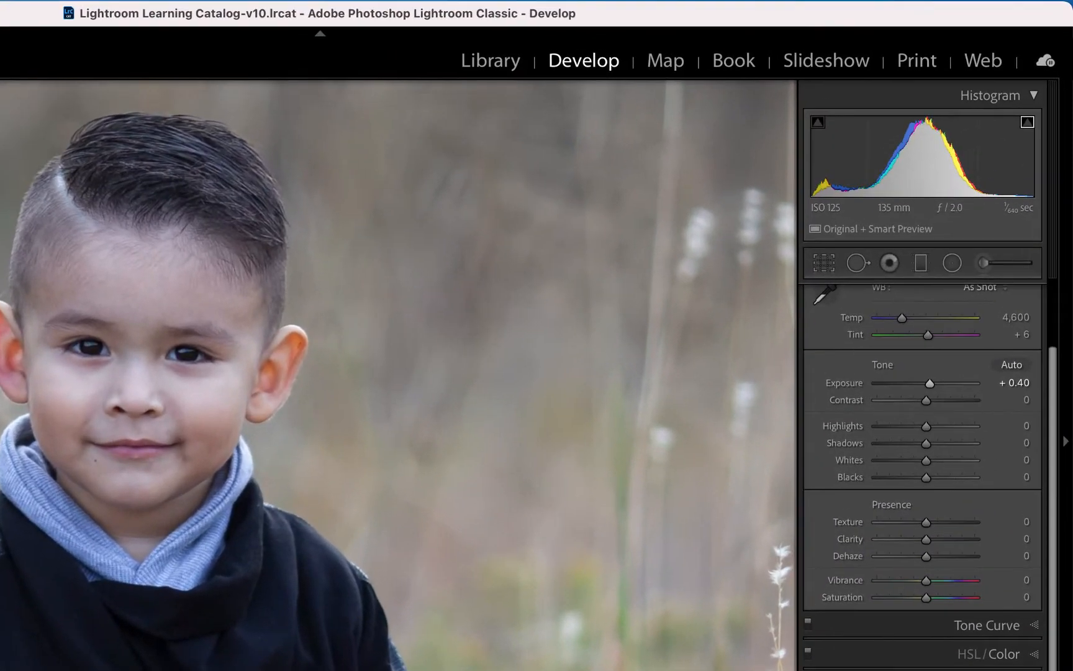
{"action": "key", "text": "s"}
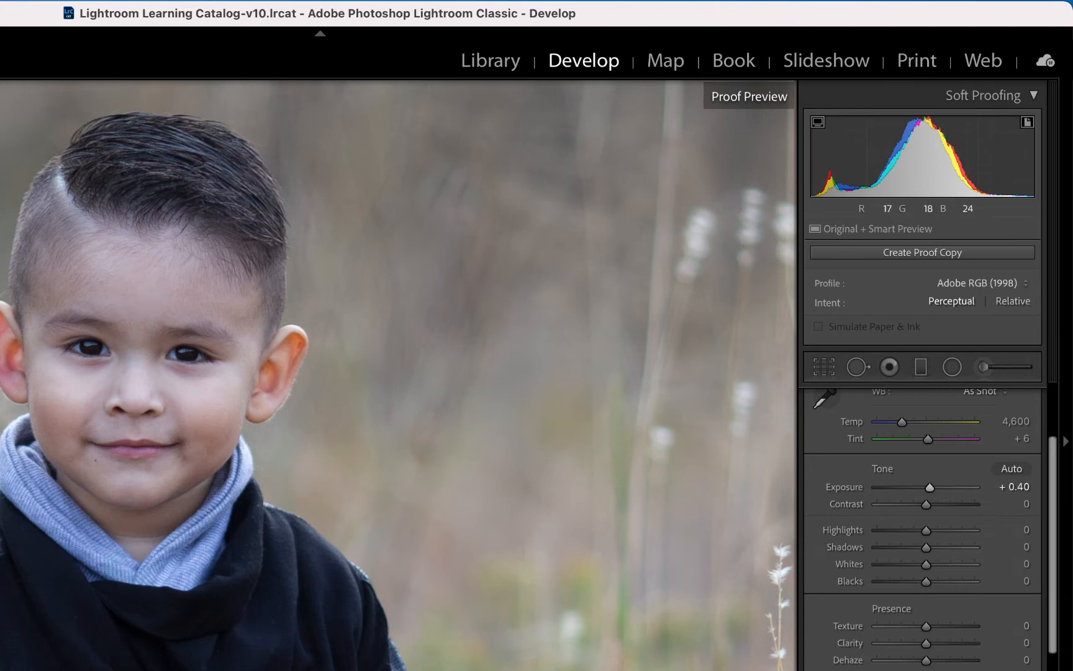
{"action": "key", "text": "s"}
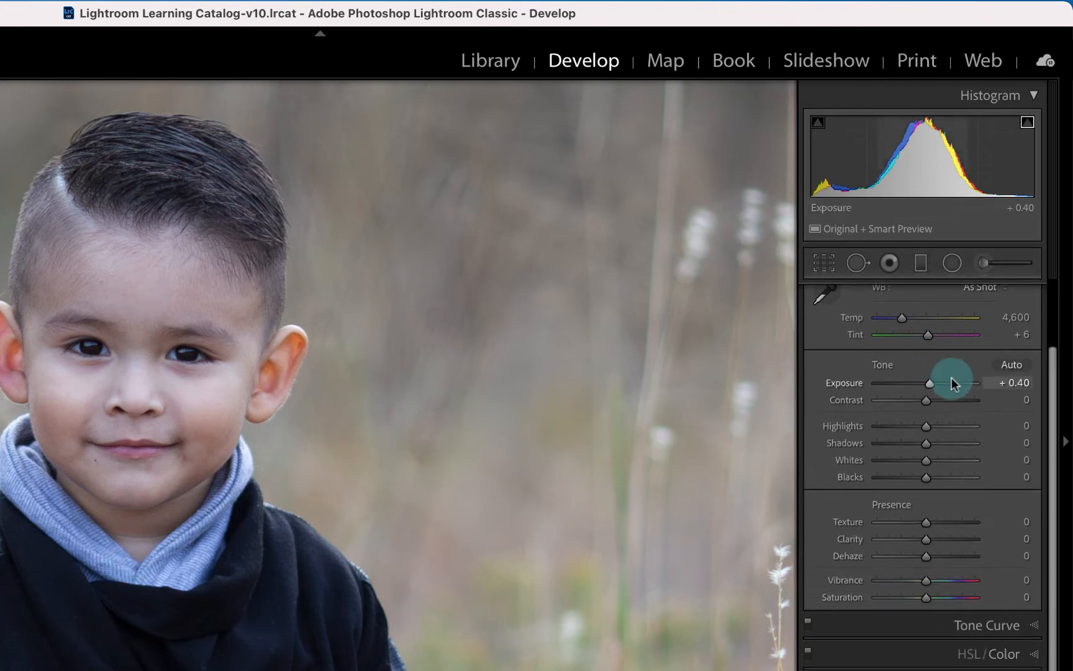
{"action": "scroll", "coordinate": [951, 378], "scroll_direction": "up", "scroll_amount": 1}
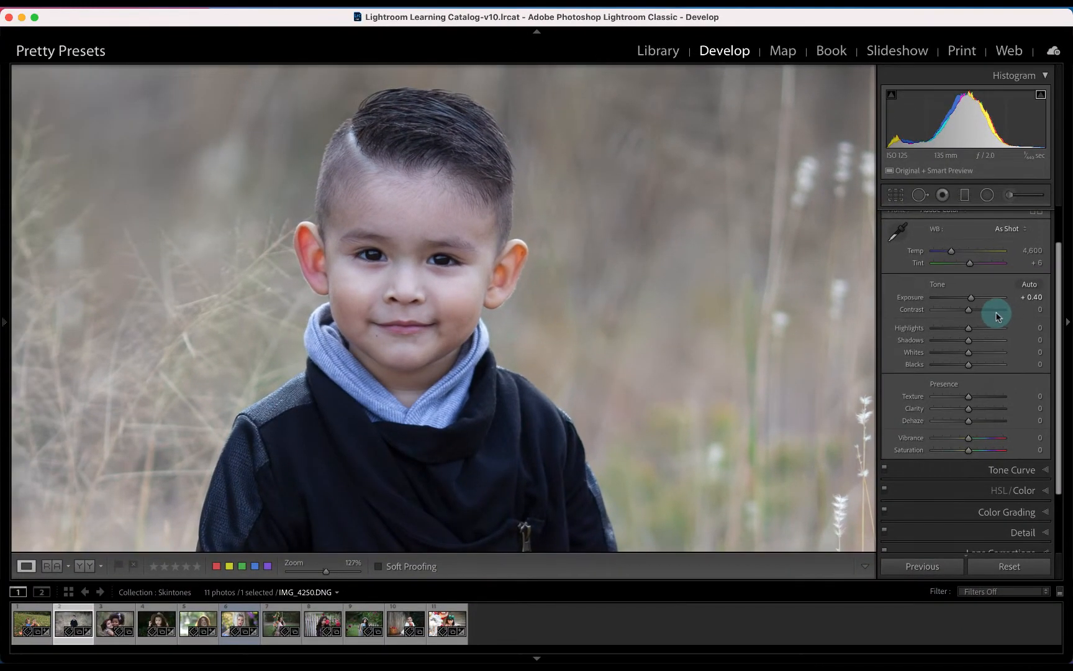
{"action": "left_click", "coordinate": [673, 282]}
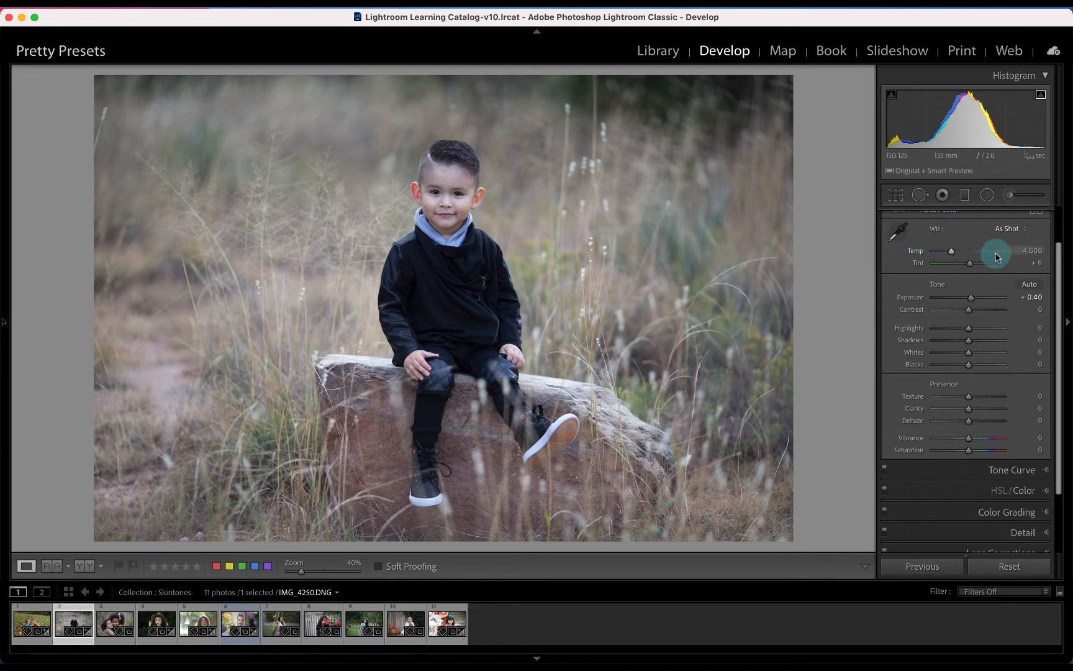
Step: Try the Flash white balance preset on the photo of the boy
{"action": "scroll", "coordinate": [996, 249], "scroll_direction": "up", "scroll_amount": 3}
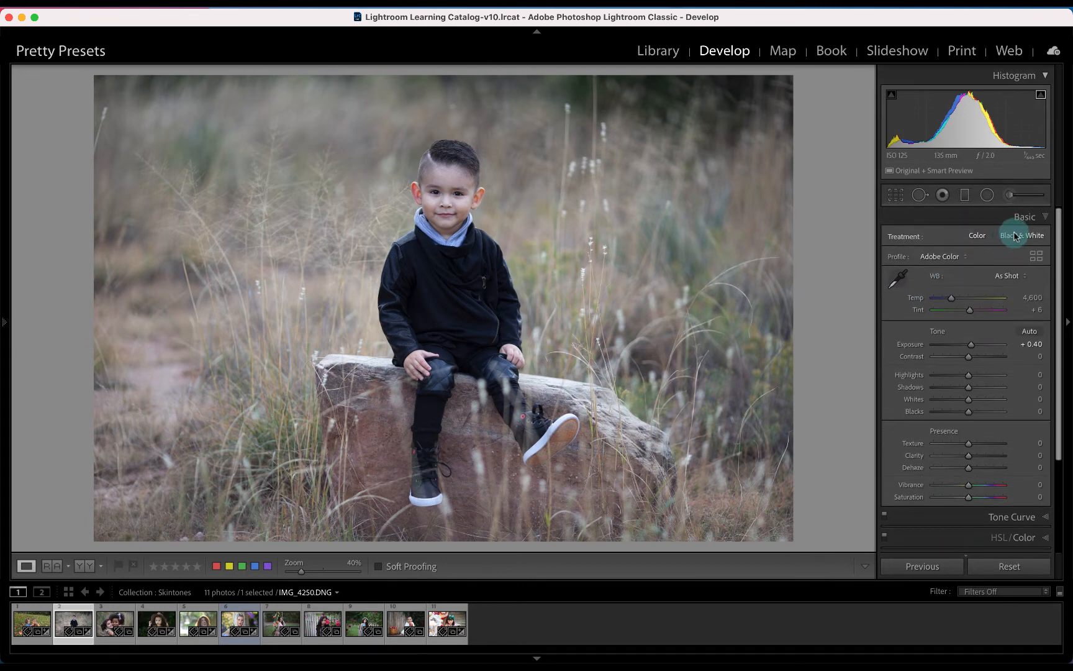
{"action": "left_click", "coordinate": [1007, 276]}
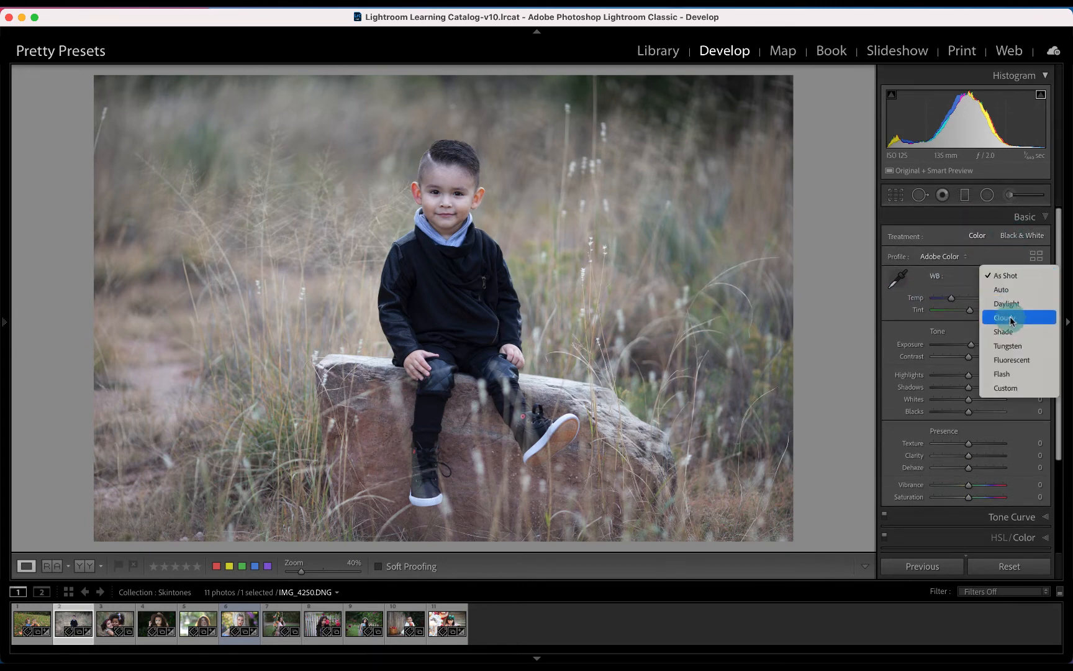
{"action": "left_click", "coordinate": [1011, 374]}
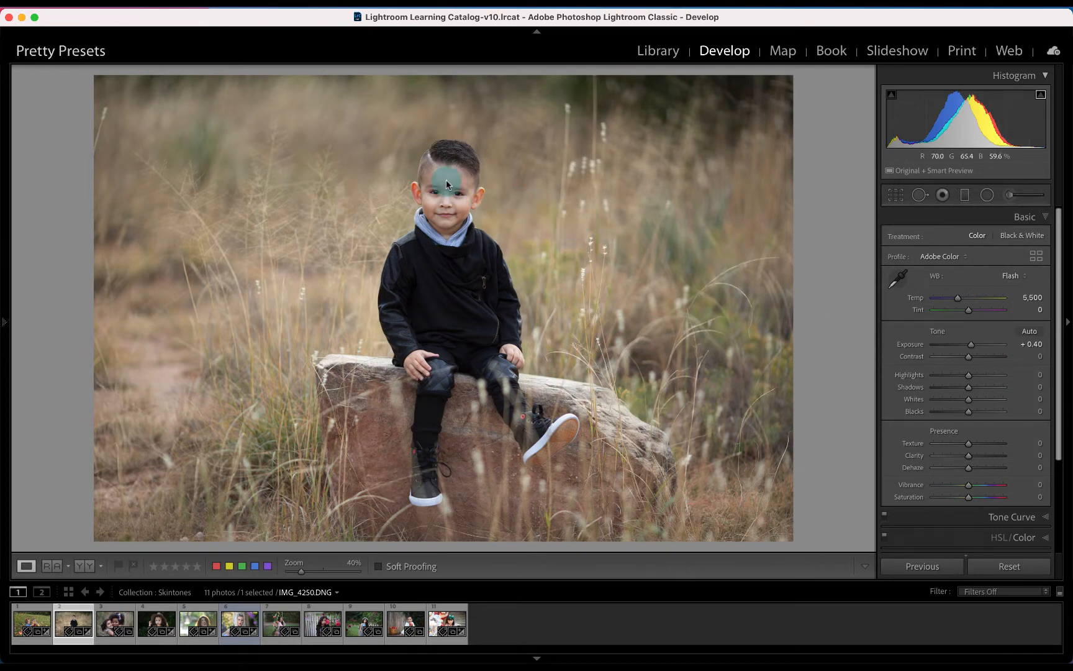
Step: Set the white balance to Auto and warm the Temp to 5,036
{"action": "left_click", "coordinate": [1012, 275]}
{"action": "left_click", "coordinate": [1014, 194]}
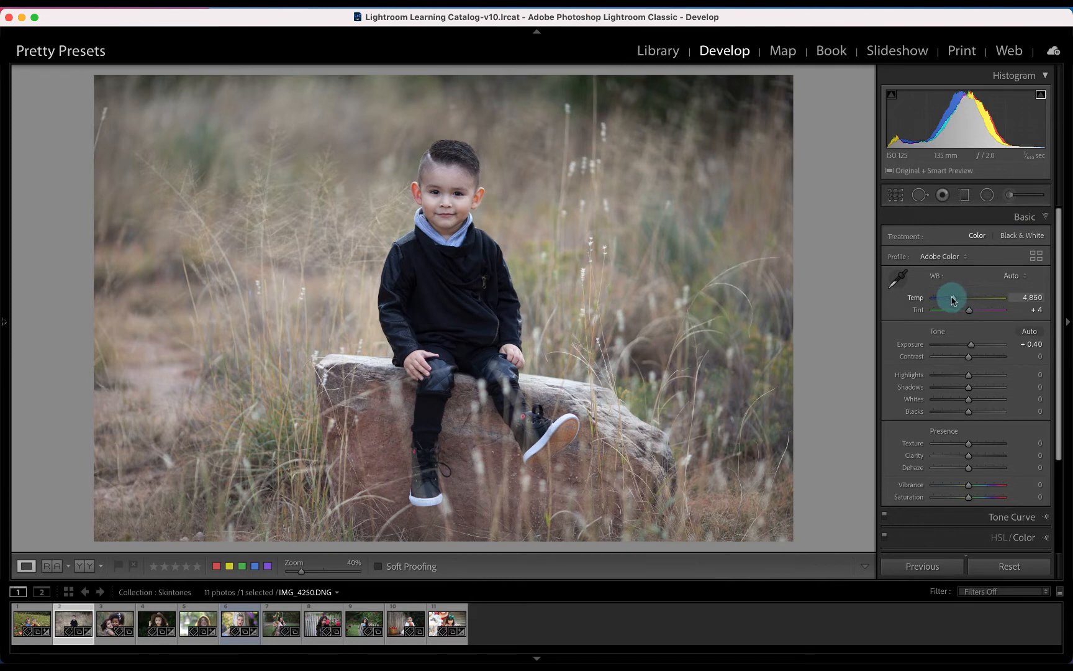
{"action": "left_click_drag", "start_coordinate": [955, 301], "coordinate": [955, 301]}
Step: Compare the boy's skin tones with the original in the before and after view, zoomed in on his upper body
{"action": "key", "text": "y"}
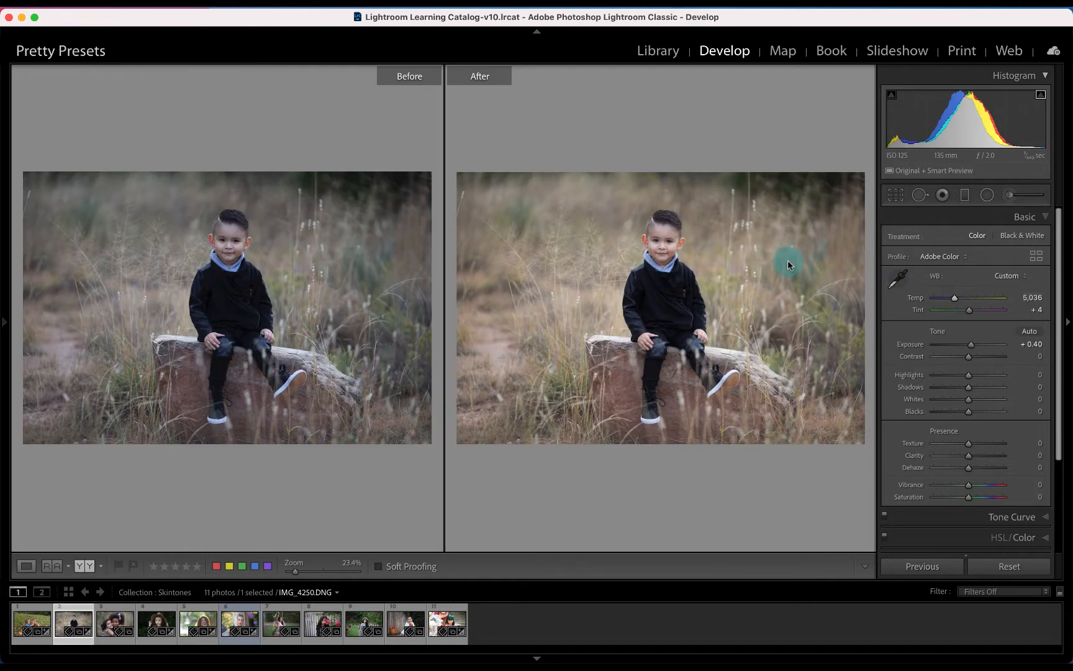
{"action": "key", "text": "super+="}
{"action": "key", "text": "super+="}
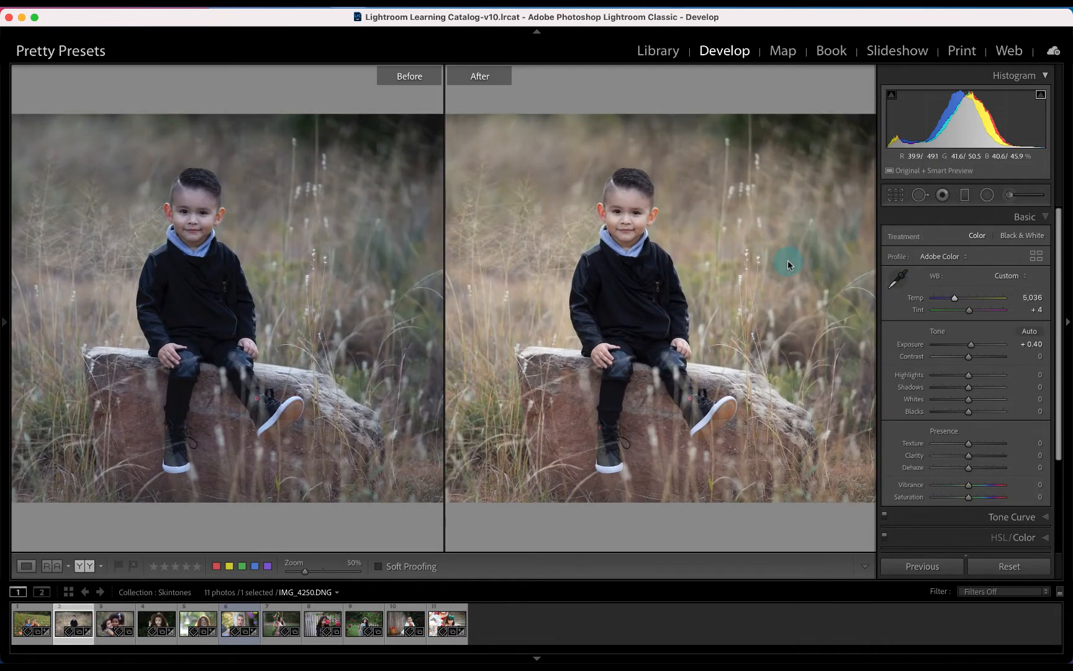
{"action": "key", "text": "super+="}
{"action": "left_click_drag", "start_coordinate": [677, 306], "coordinate": [758, 258]}
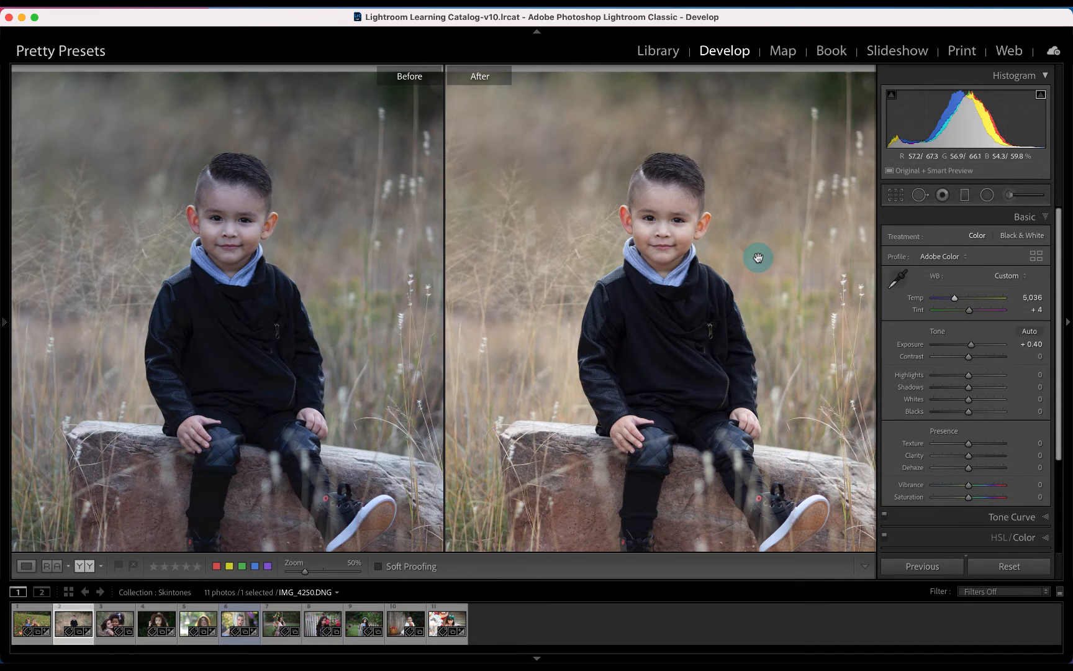
{"action": "key", "text": "y"}
Step: Reset the boy's photo to the As Shot white balance and activate the White Balance Selector
{"action": "left_click", "coordinate": [899, 279]}
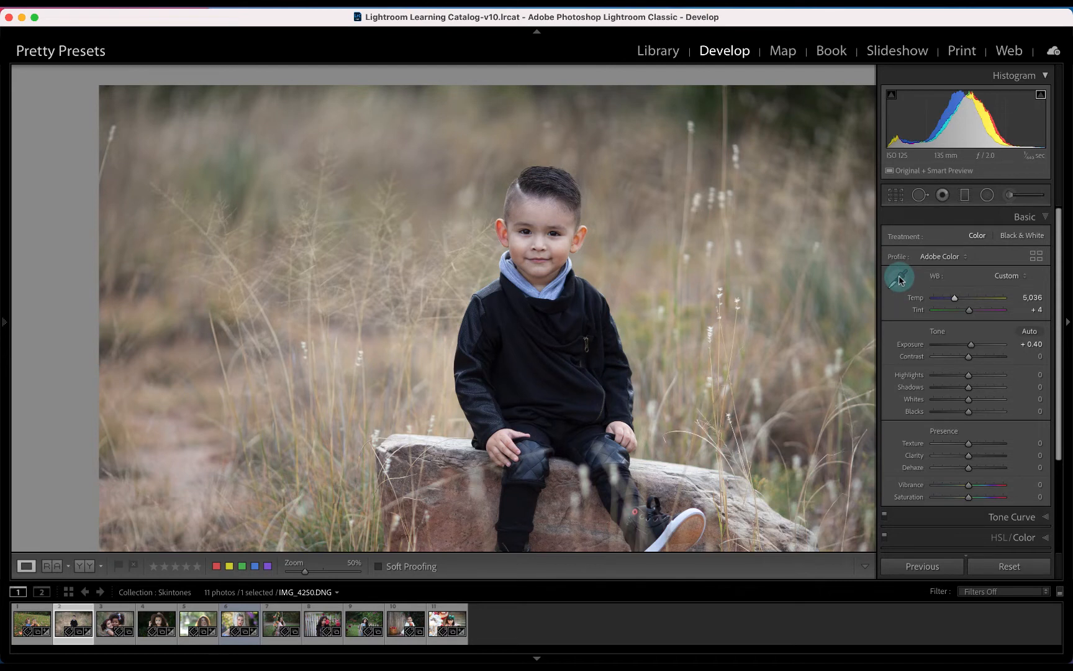
{"action": "left_click", "coordinate": [1007, 276]}
{"action": "left_click", "coordinate": [968, 238]}
{"action": "left_click", "coordinate": [898, 280]}
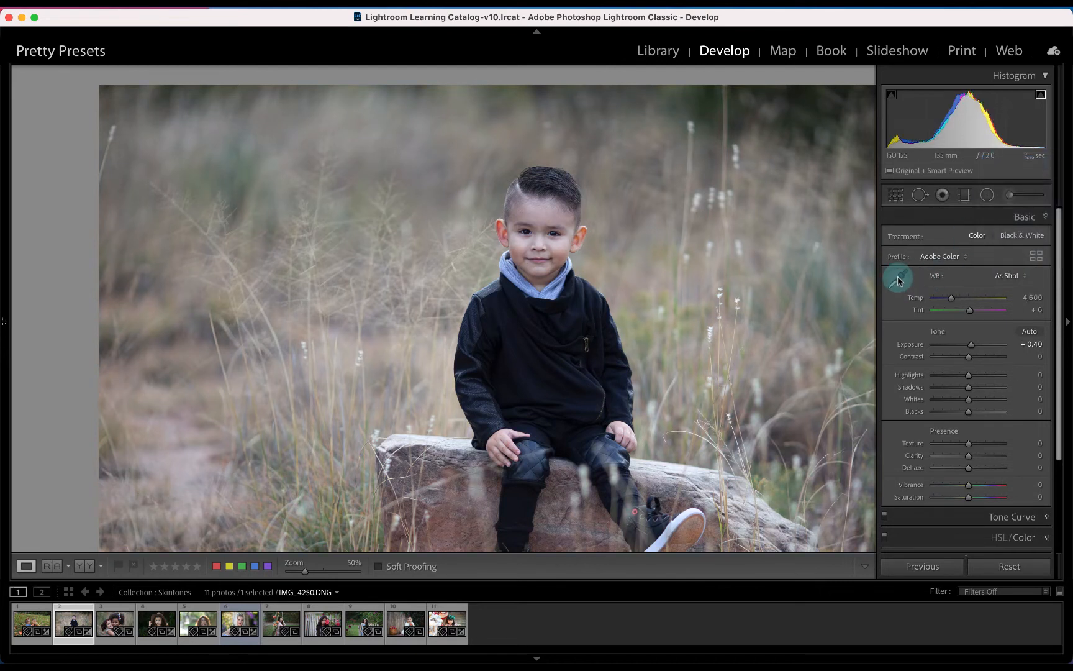
Step: Try sampling the white shoe soles and the blue scarf as the neutral target for the white balance
{"action": "left_click", "coordinate": [673, 522]}
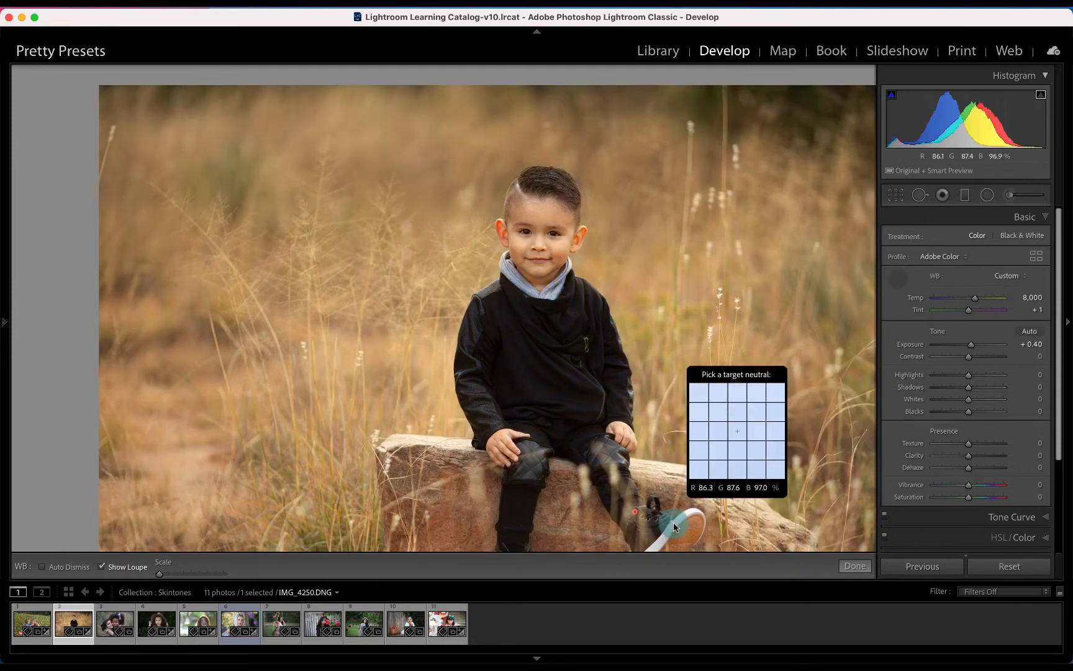
{"action": "left_click", "coordinate": [526, 292]}
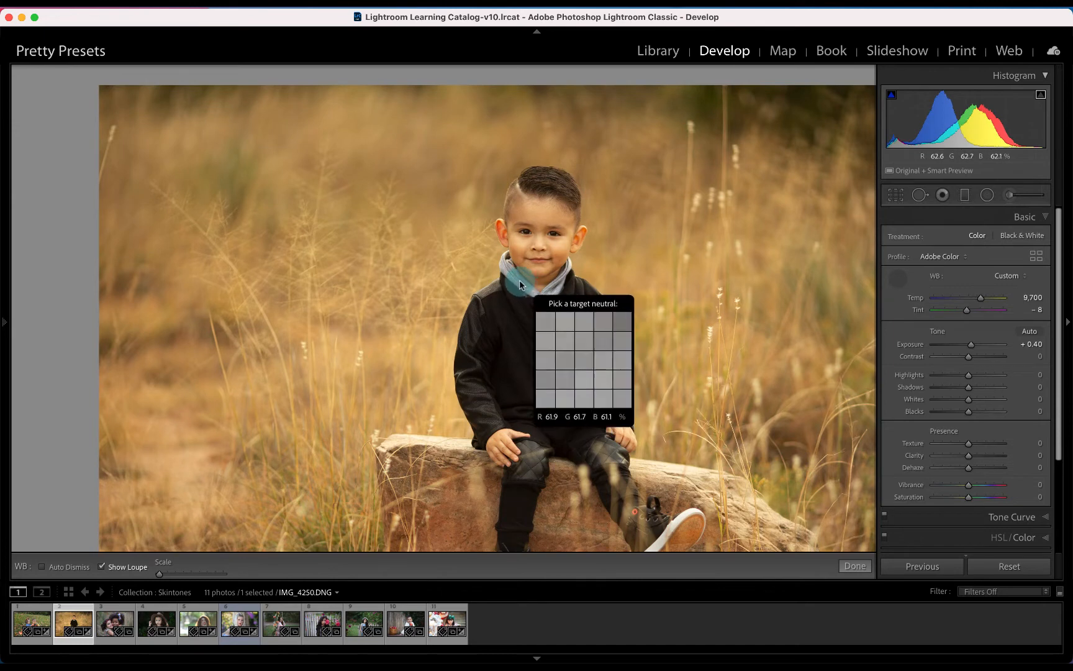
{"action": "left_click", "coordinate": [521, 287]}
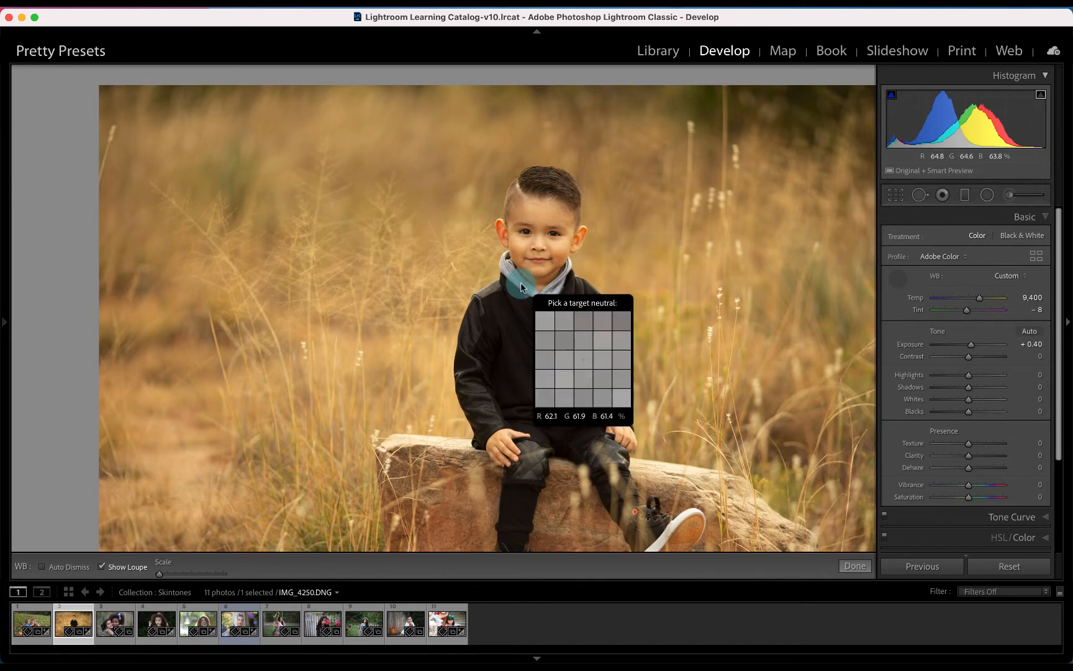
{"action": "left_click", "coordinate": [656, 546]}
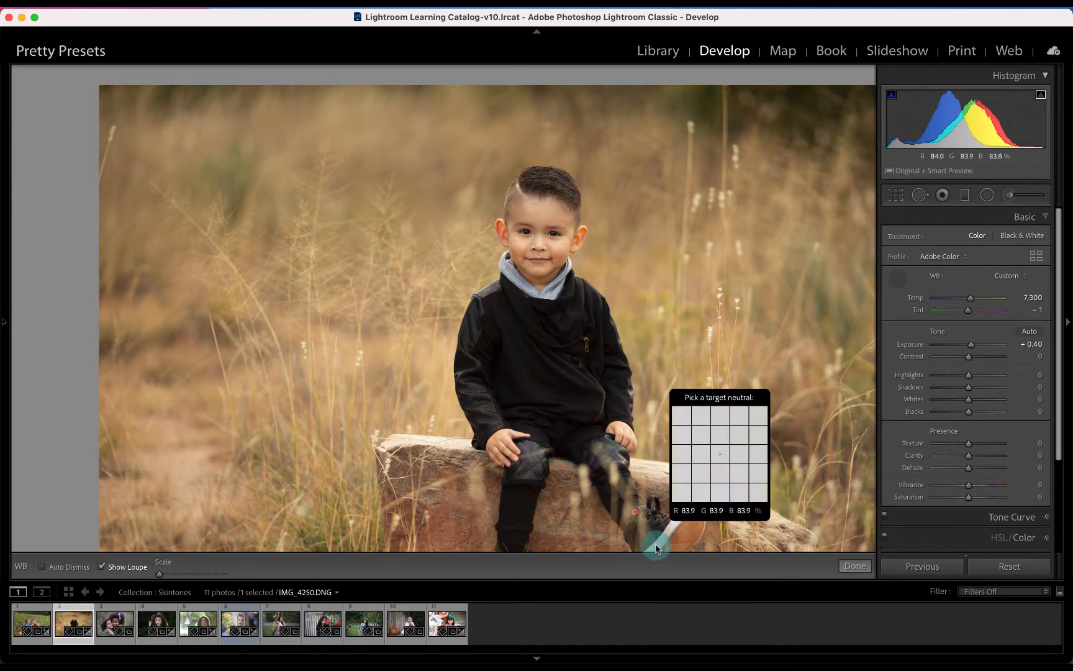
{"action": "key", "text": "z"}
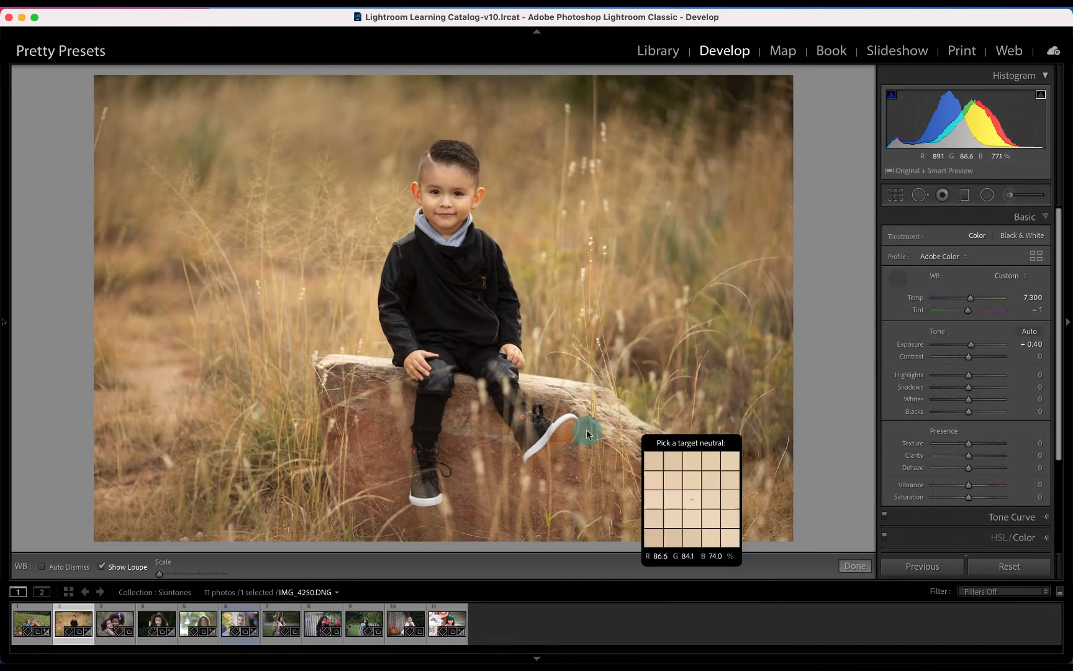
{"action": "left_click", "coordinate": [424, 506]}
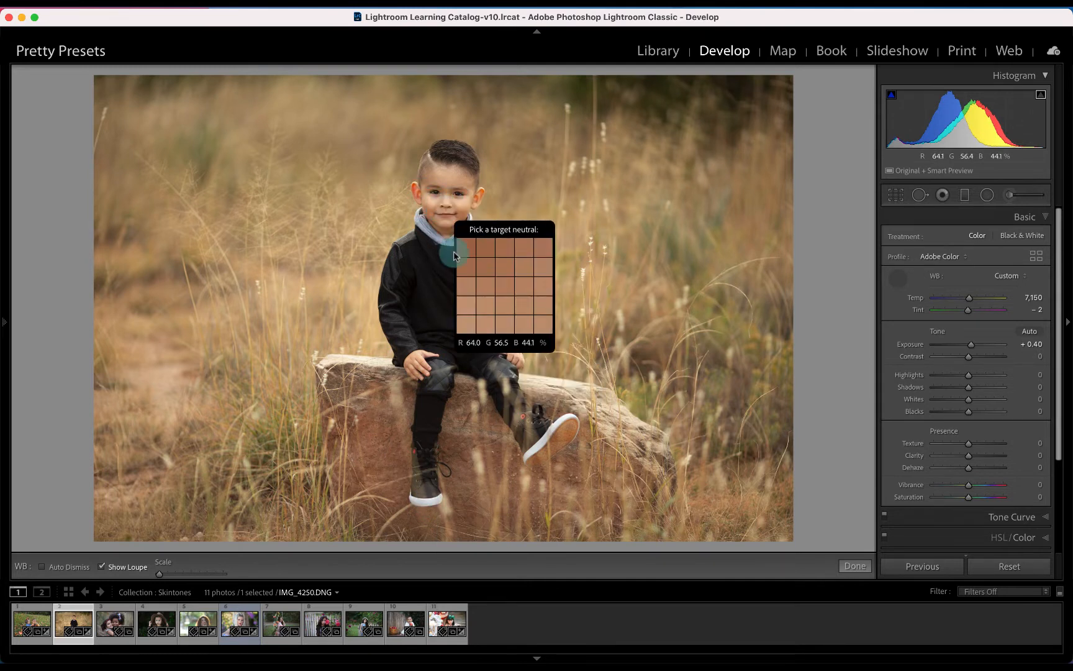
Step: Sample the pale upper edge of the rock as the white balance neutral, and warm the Temp to 5,523
{"action": "left_click", "coordinate": [544, 385]}
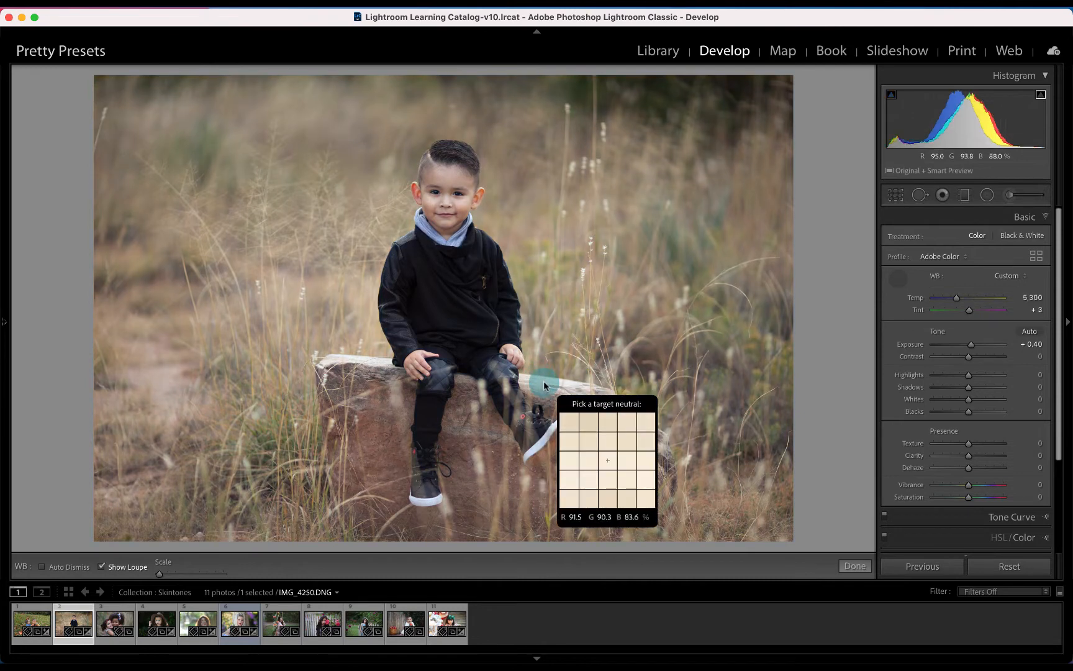
{"action": "left_click", "coordinate": [893, 283]}
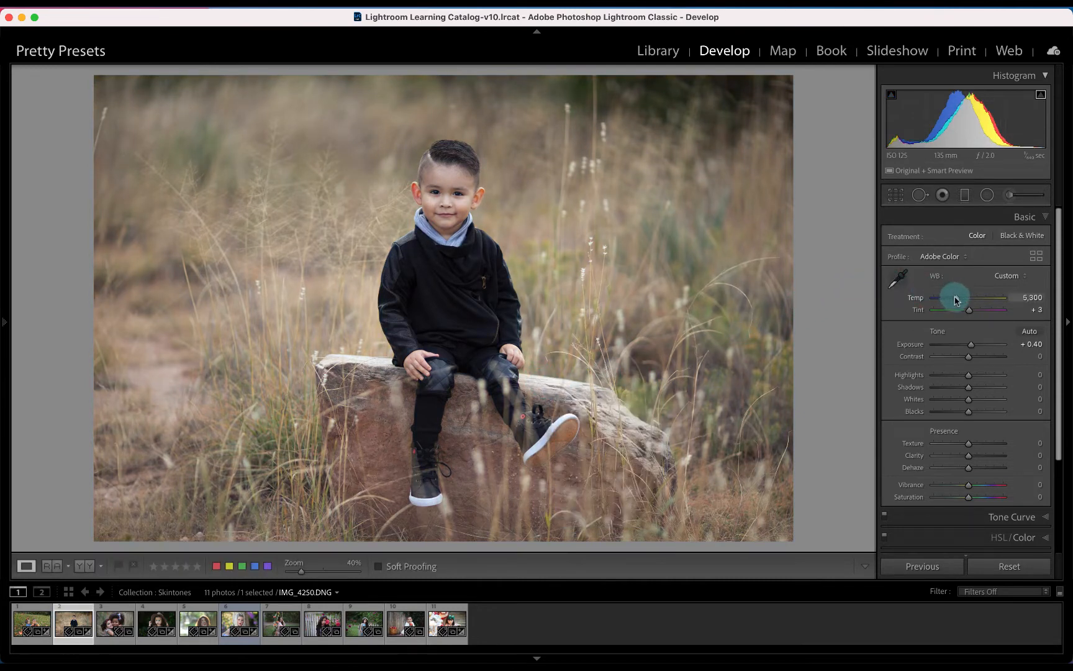
{"action": "left_click_drag", "start_coordinate": [957, 297], "coordinate": [957, 299]}
Step: Examine the boy's face and ears close up for remaining color casts
{"action": "left_click", "coordinate": [455, 185]}
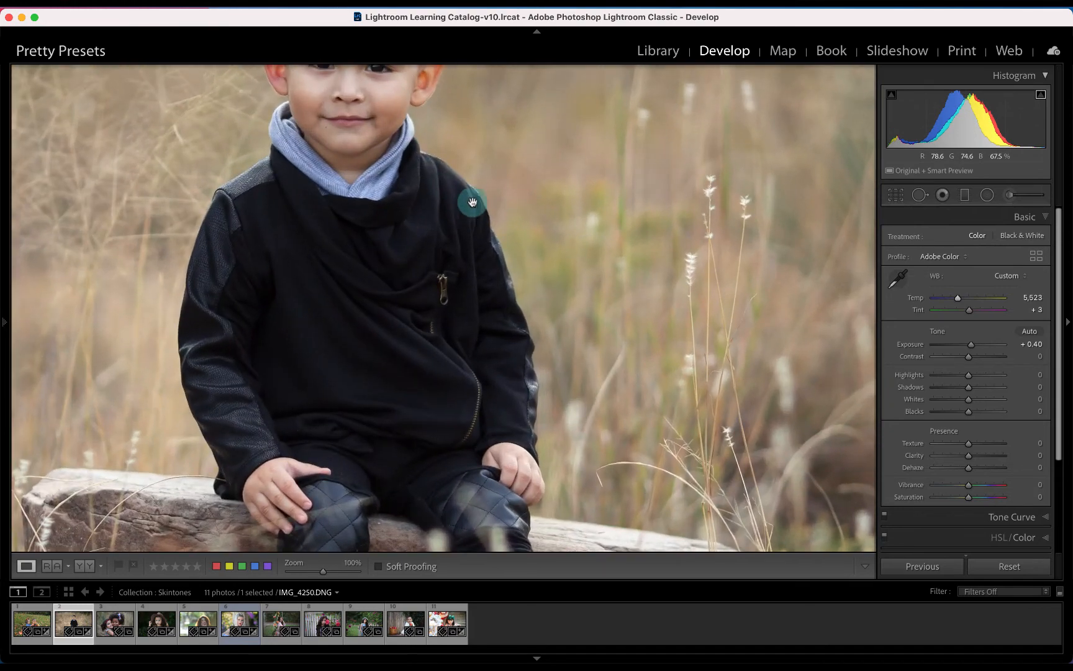
{"action": "left_click", "coordinate": [468, 150]}
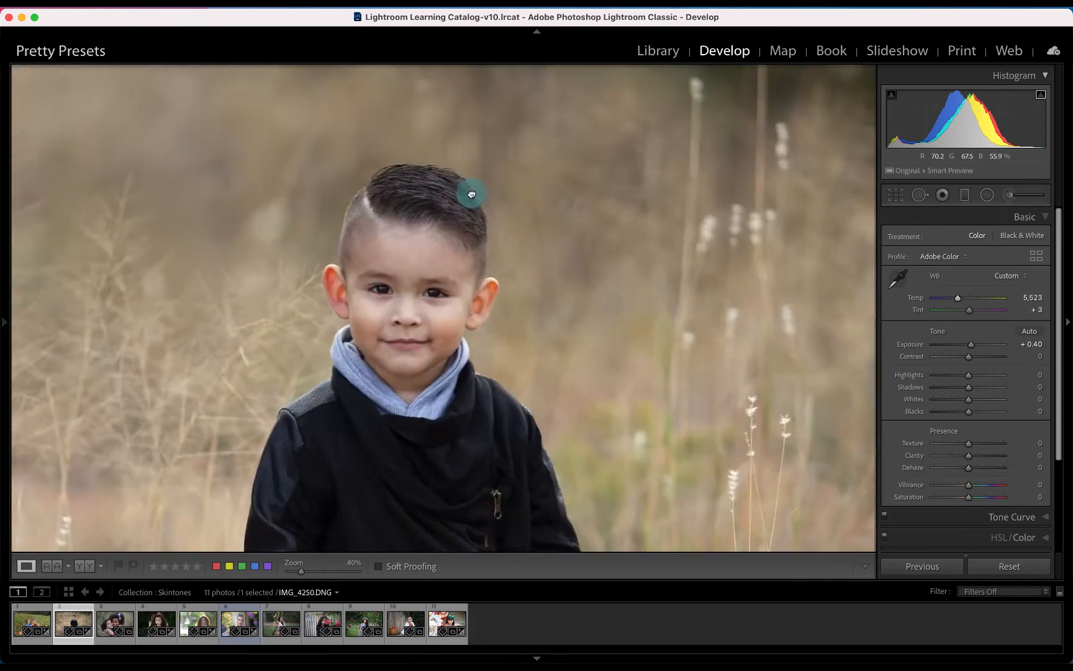
{"action": "left_click", "coordinate": [469, 192]}
{"action": "left_click", "coordinate": [439, 182]}
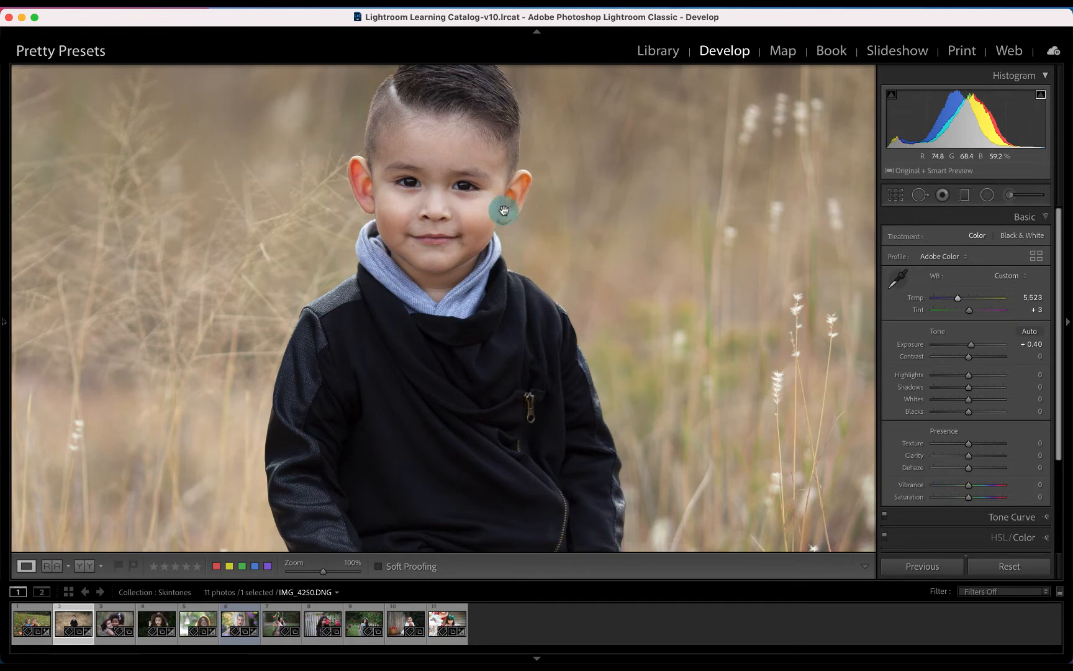
{"action": "key", "text": "super+equal"}
{"action": "left_click_drag", "start_coordinate": [504, 197], "coordinate": [574, 345]}
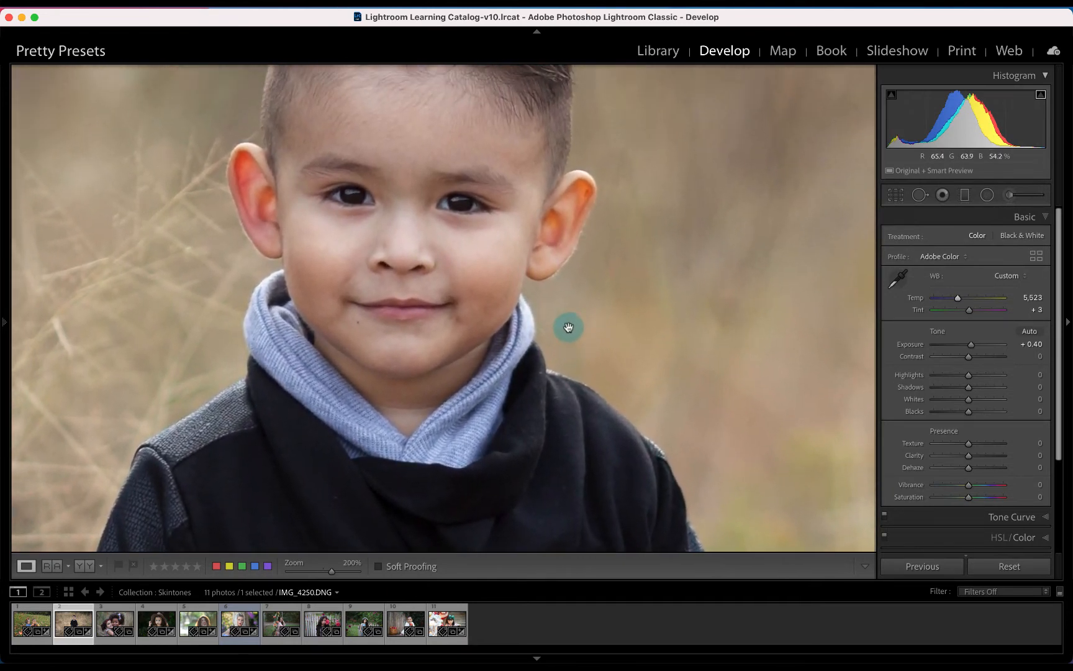
{"action": "mouse_move", "coordinate": [524, 254]}
{"action": "left_mouse_down"}
{"action": "mouse_move", "coordinate": [536, 271]}
{"action": "mouse_move", "coordinate": [535, 261]}
{"action": "left_mouse_up"}
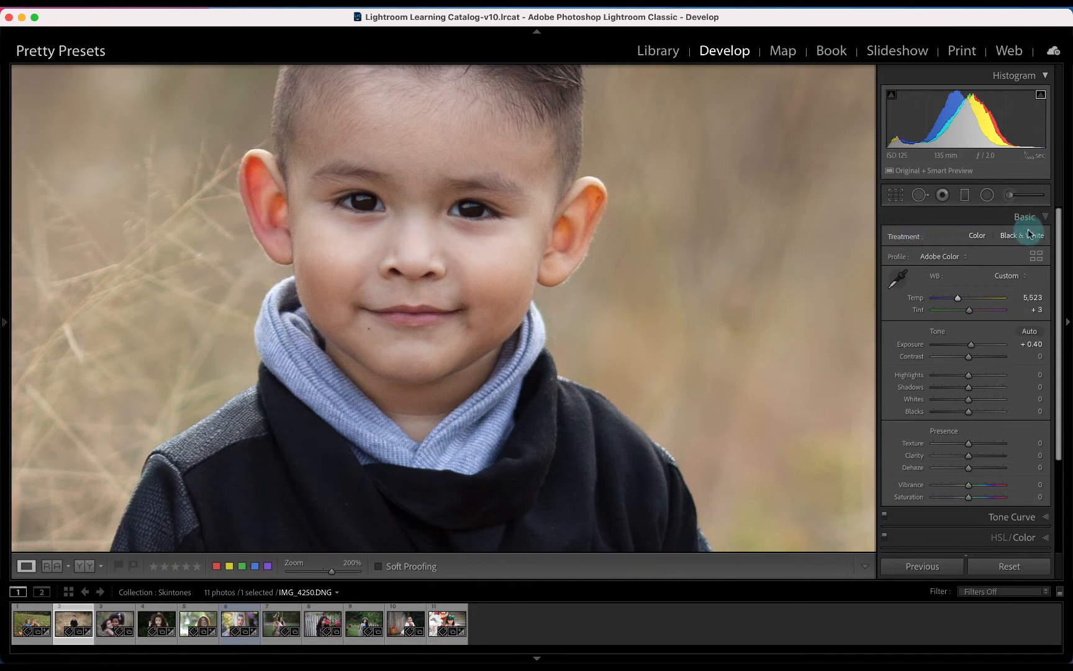
Step: Activate the Adjustment Brush with the Portrait - Fix Casts Red effect and set its Flow to 46
{"action": "left_click", "coordinate": [1028, 197]}
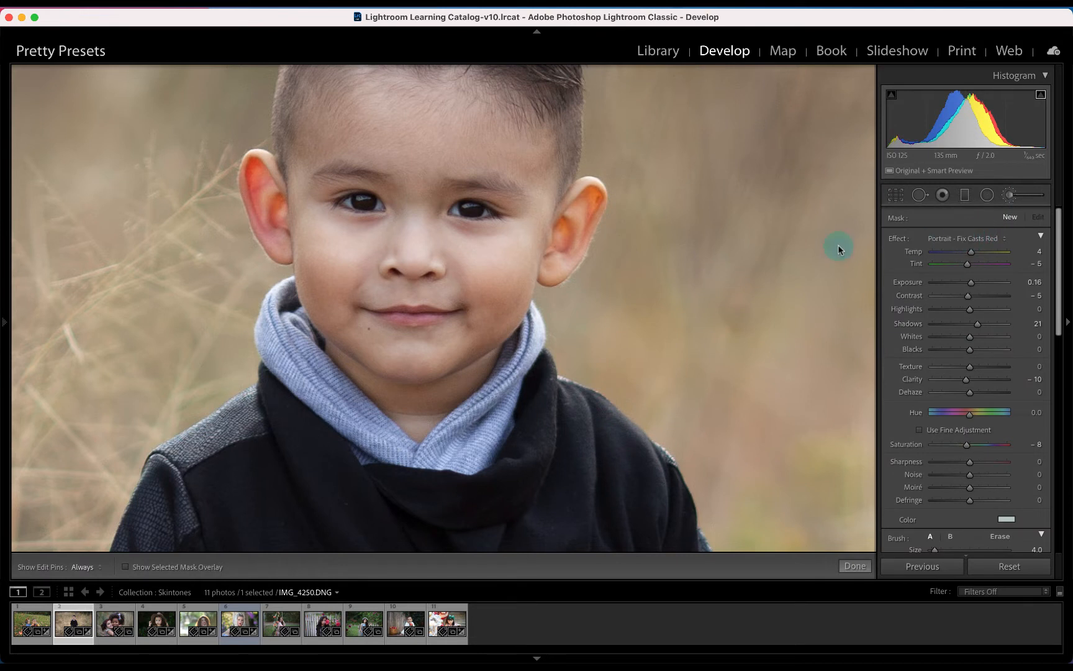
{"action": "scroll", "coordinate": [953, 443], "scroll_direction": "down", "scroll_amount": 5}
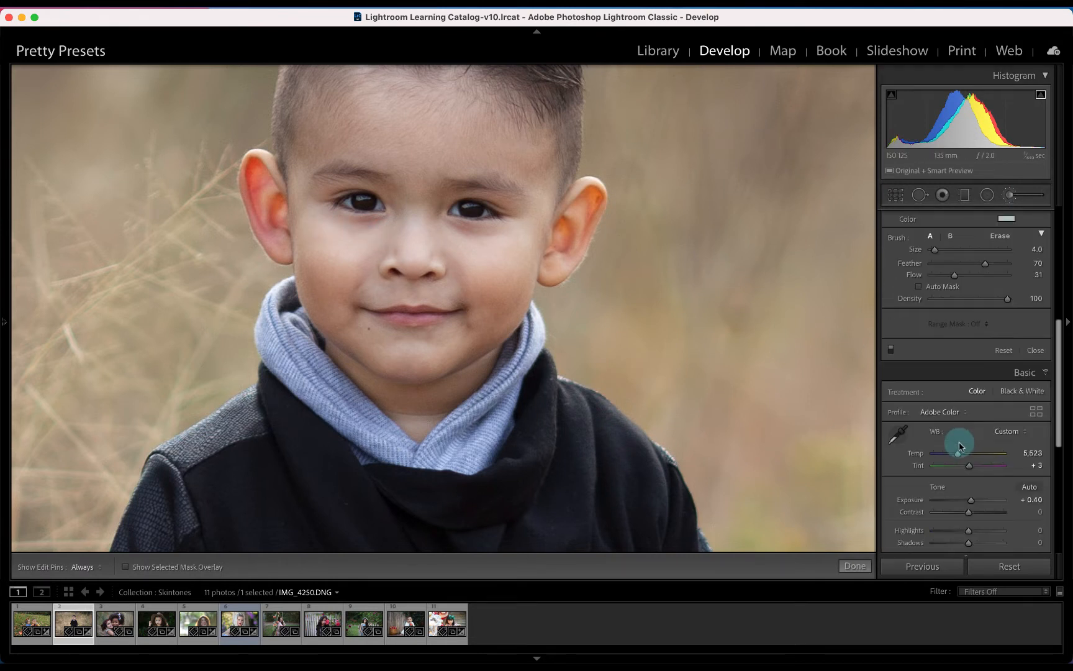
{"action": "scroll", "coordinate": [963, 286], "scroll_direction": "up", "scroll_amount": 3}
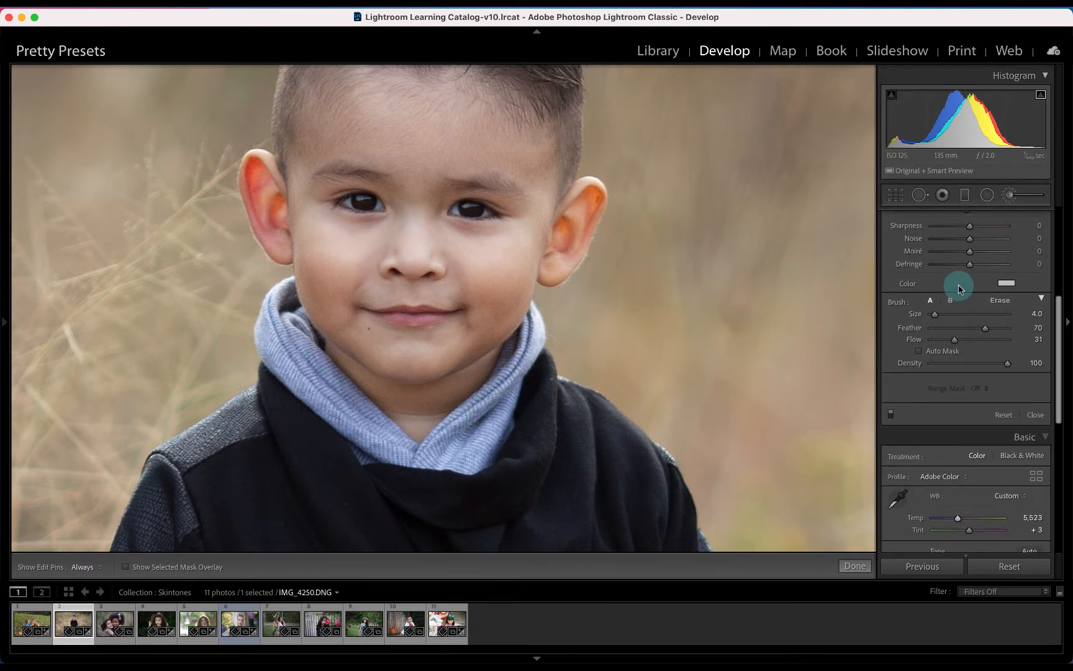
{"action": "left_click_drag", "start_coordinate": [955, 339], "coordinate": [966, 338]}
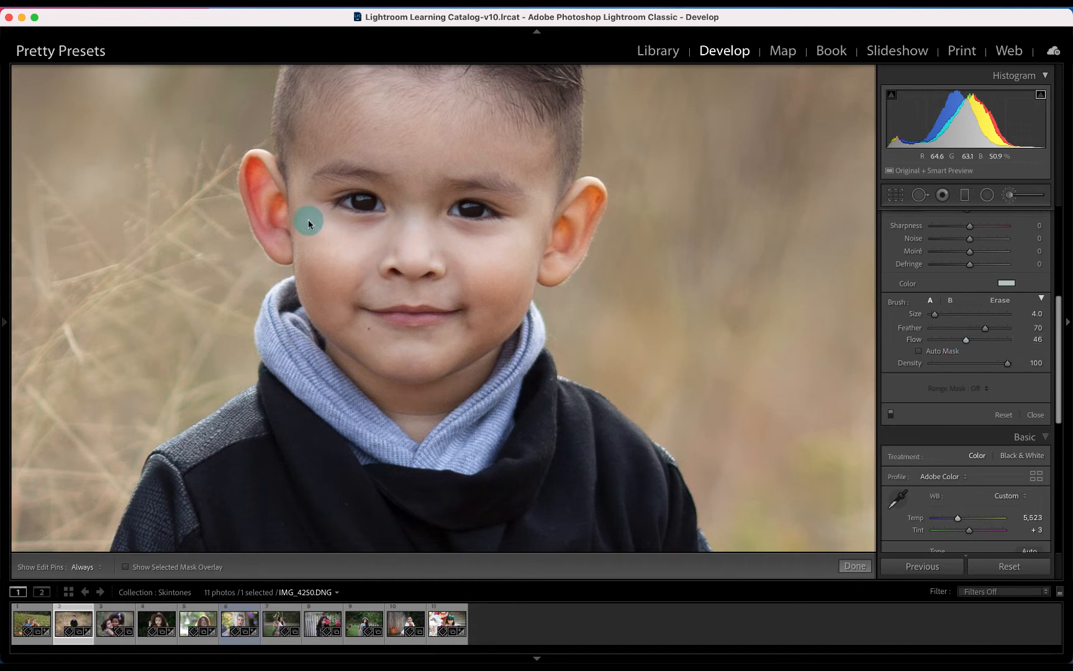
Step: Paint the red-cast correction over the ear on the photo's left side at brush size 5.0, and compare with the brush effect off and on
{"action": "scroll", "coordinate": [264, 204], "scroll_direction": "up", "scroll_amount": 4}
{"action": "mouse_move", "coordinate": [263, 202]}
{"action": "left_mouse_down"}
{"action": "mouse_move", "coordinate": [247, 194]}
{"action": "mouse_move", "coordinate": [265, 245]}
{"action": "mouse_move", "coordinate": [253, 199]}
{"action": "left_mouse_up"}
{"action": "key", "text": "h"}
{"action": "scroll", "coordinate": [260, 233], "scroll_direction": "down", "scroll_amount": 3}
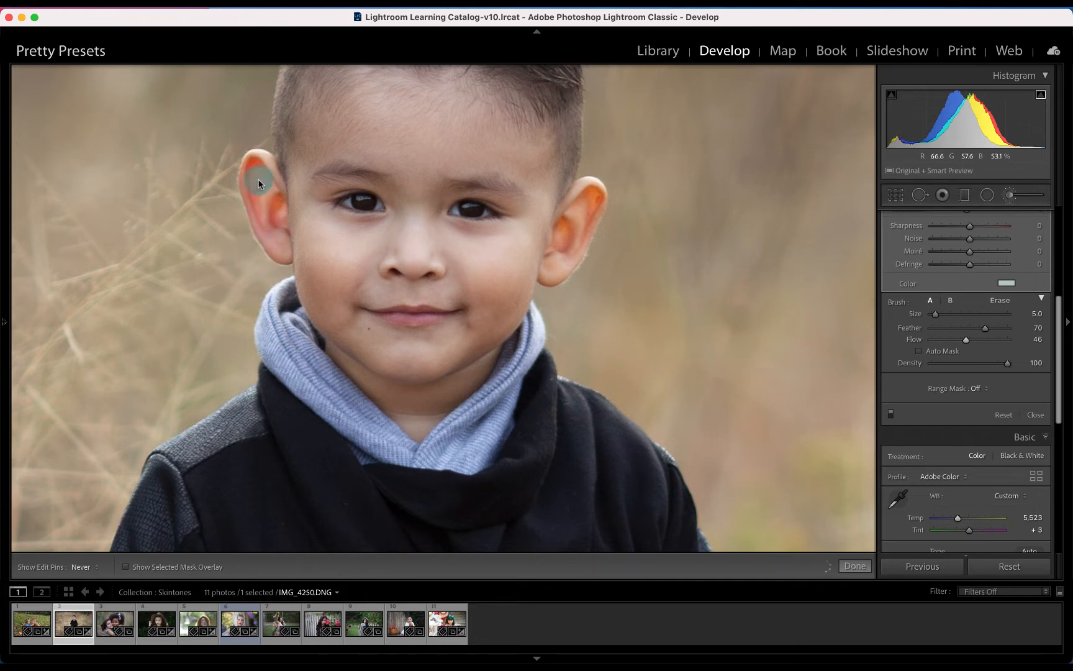
{"action": "key", "text": "h"}
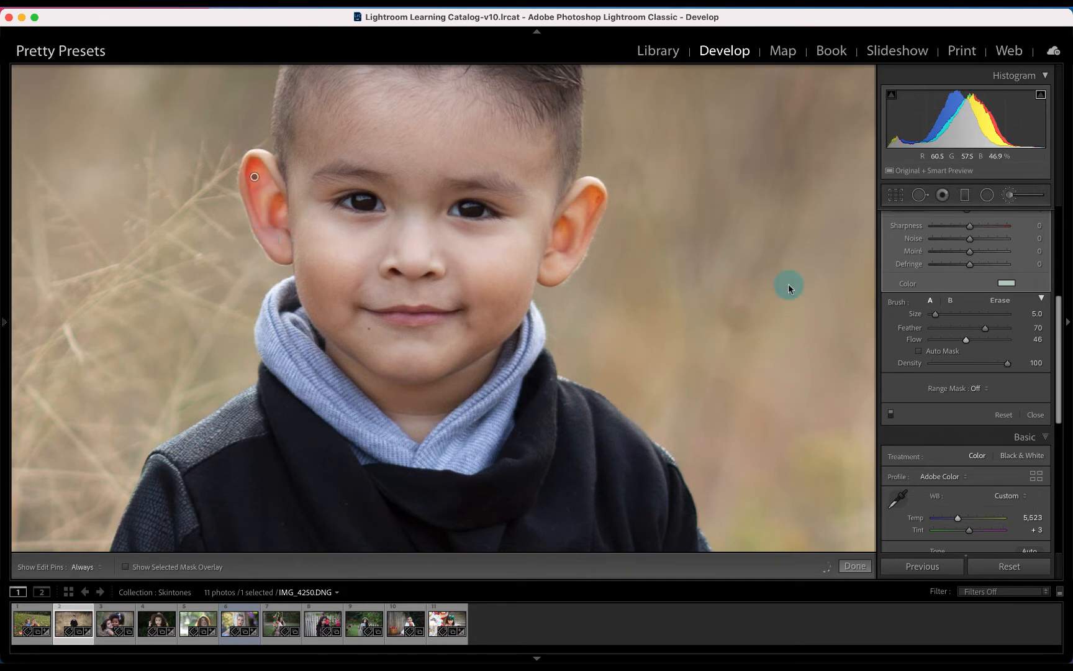
{"action": "left_click", "coordinate": [892, 415]}
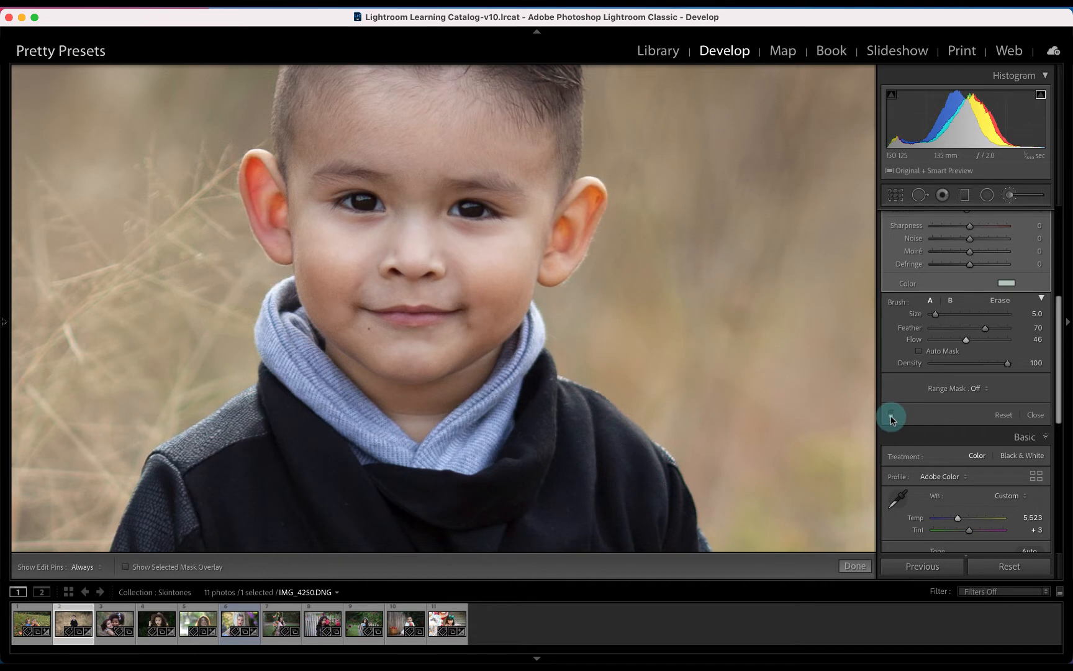
{"action": "left_click", "coordinate": [892, 416]}
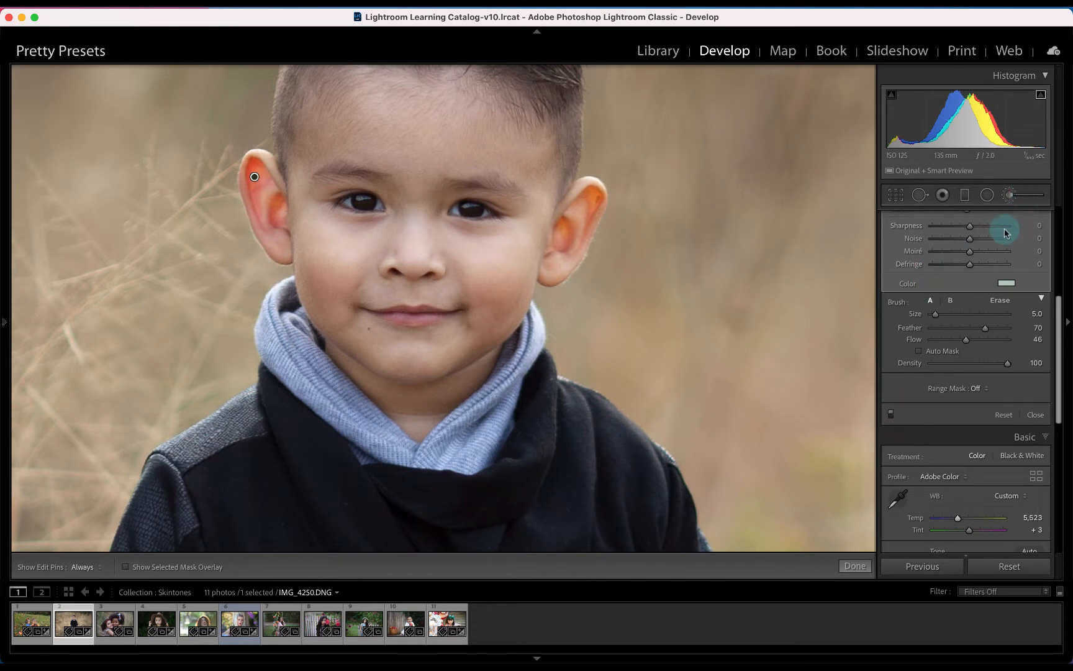
Step: Start a new brush mask with the Portrait - Skin UnderEye Circles effect and set its Flow to 62
{"action": "scroll", "coordinate": [1000, 239], "scroll_direction": "up", "scroll_amount": 1}
{"action": "scroll", "coordinate": [1000, 239], "scroll_direction": "up", "scroll_amount": 8}
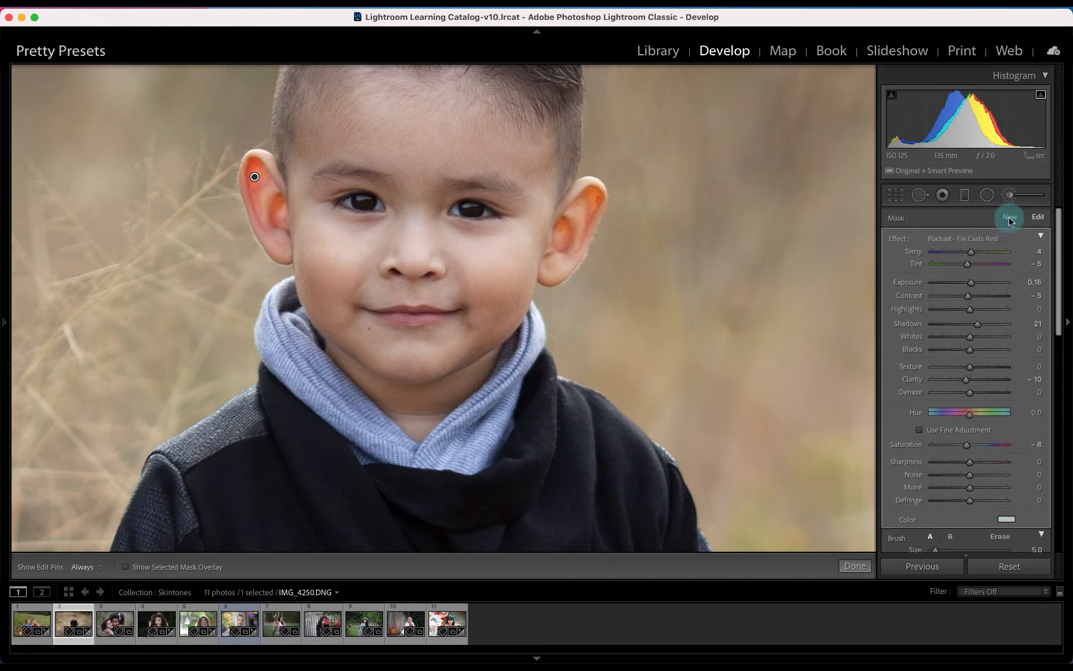
{"action": "left_click", "coordinate": [1009, 217]}
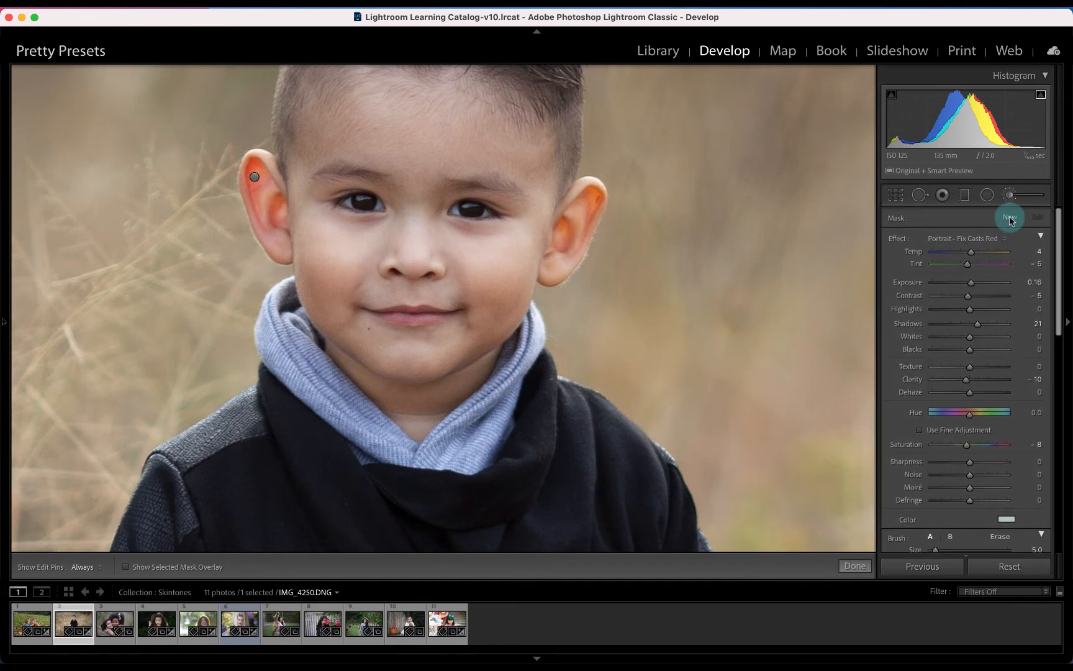
{"action": "left_click", "coordinate": [983, 238]}
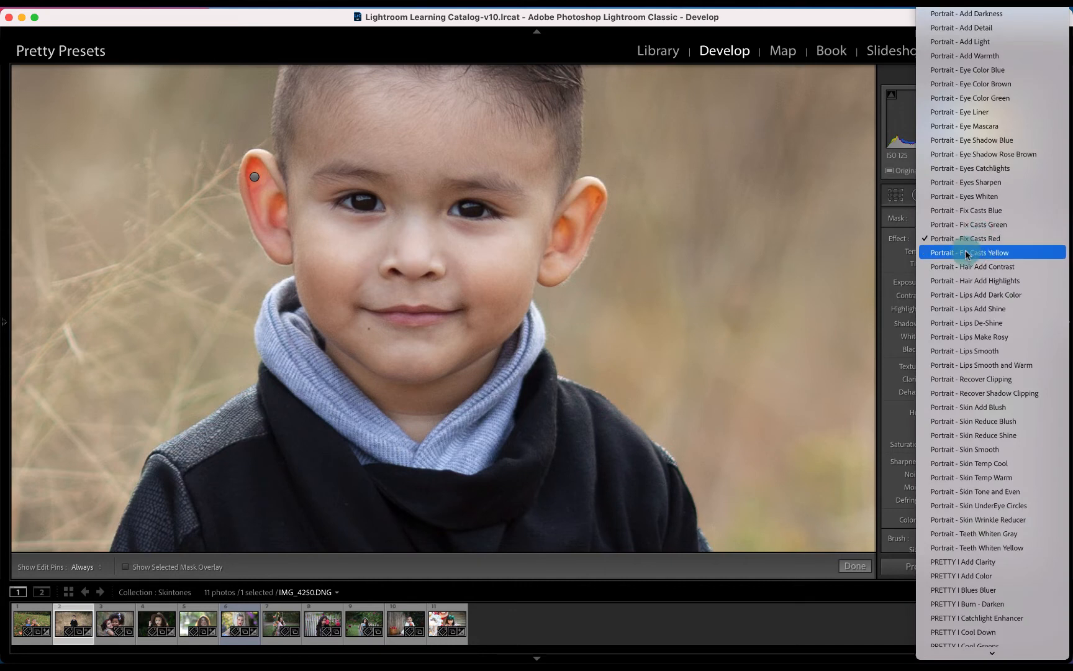
{"action": "left_click", "coordinate": [1006, 504]}
{"action": "scroll", "coordinate": [993, 447], "scroll_direction": "down", "scroll_amount": 3}
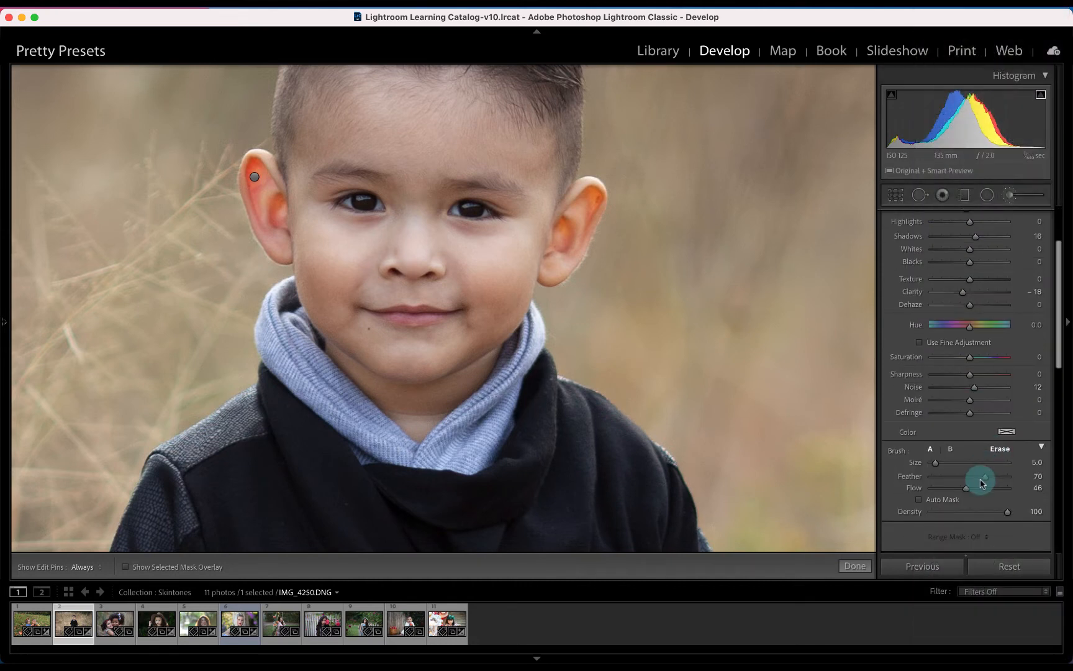
{"action": "left_click_drag", "start_coordinate": [973, 493], "coordinate": [979, 491]}
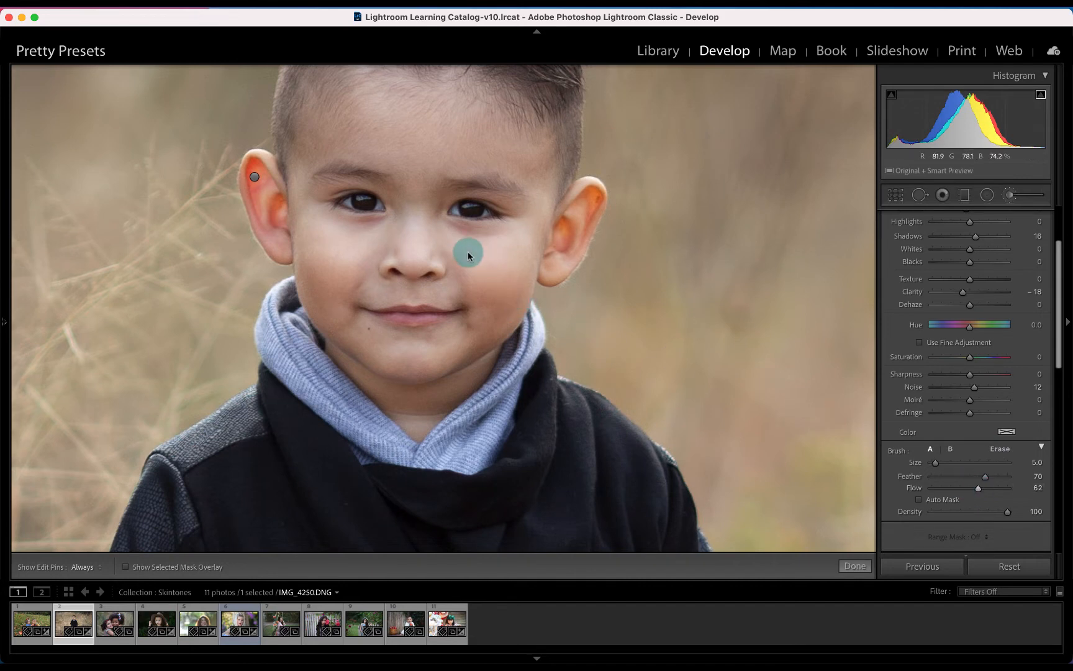
Step: Brush the under-eye correction over the skin below the boy's eyes with a brush size of 4.0
{"action": "key", "text": "super+="}
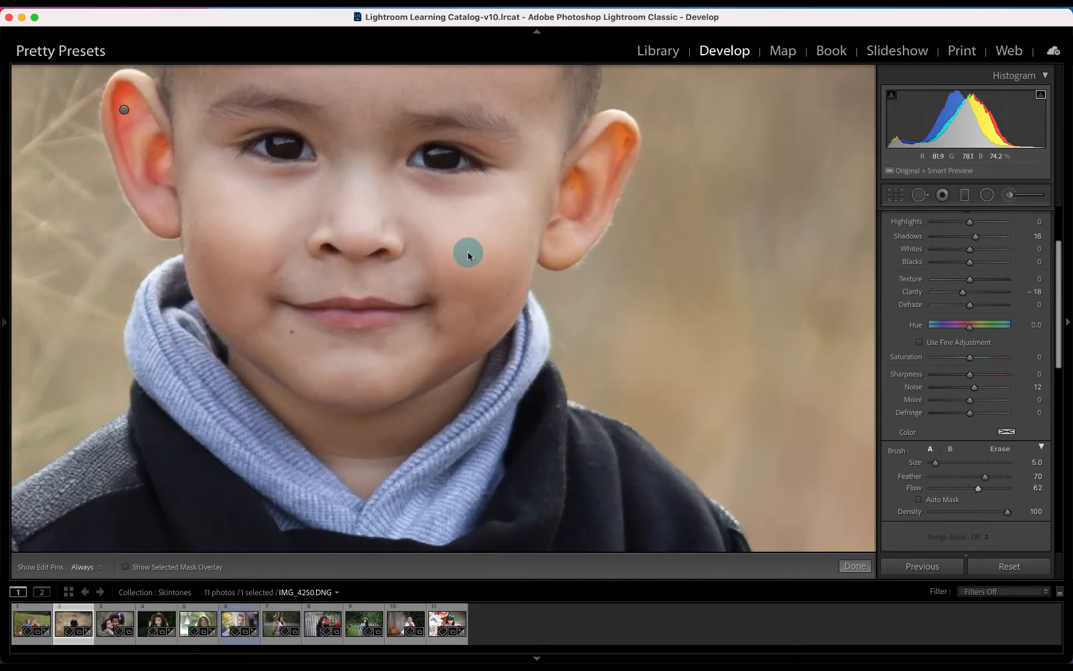
{"action": "key", "text": "["}
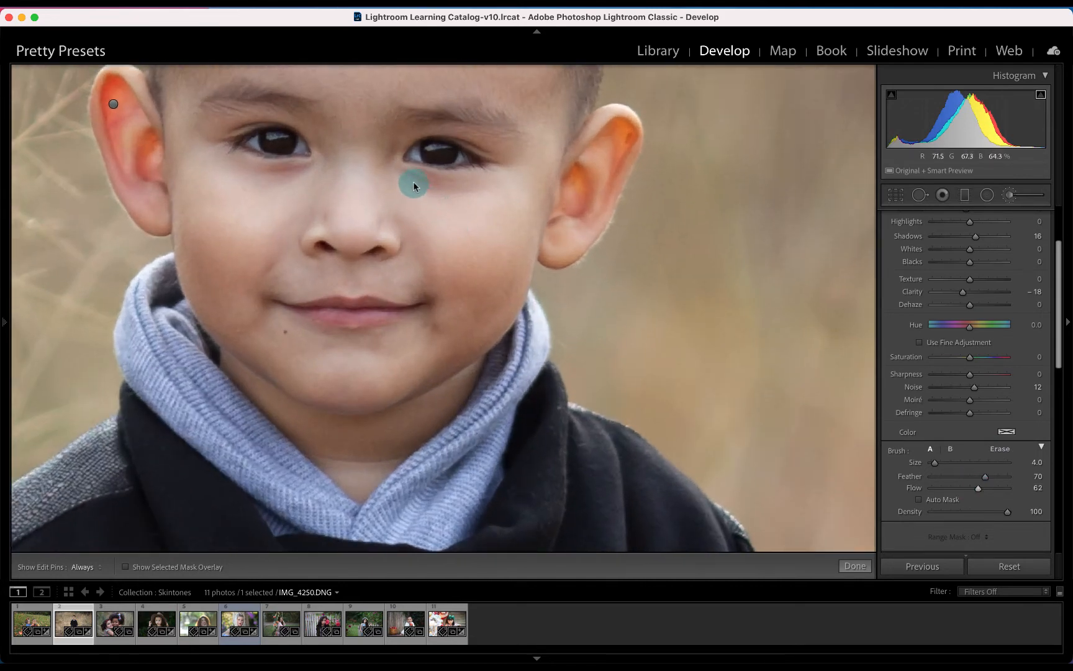
{"action": "key", "text": "h"}
{"action": "left_click", "coordinate": [406, 173]}
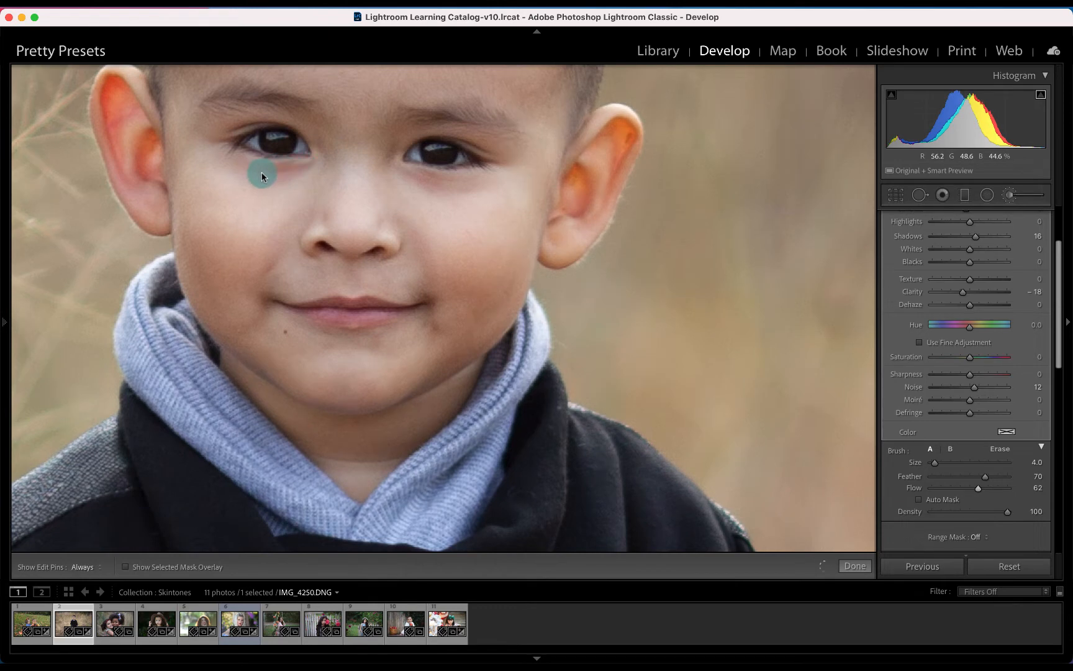
{"action": "key", "text": "h"}
Step: Start another new brush mask and choose the Portrait - Fix Casts Red effect for it
{"action": "scroll", "coordinate": [1015, 218], "scroll_direction": "up", "scroll_amount": 3}
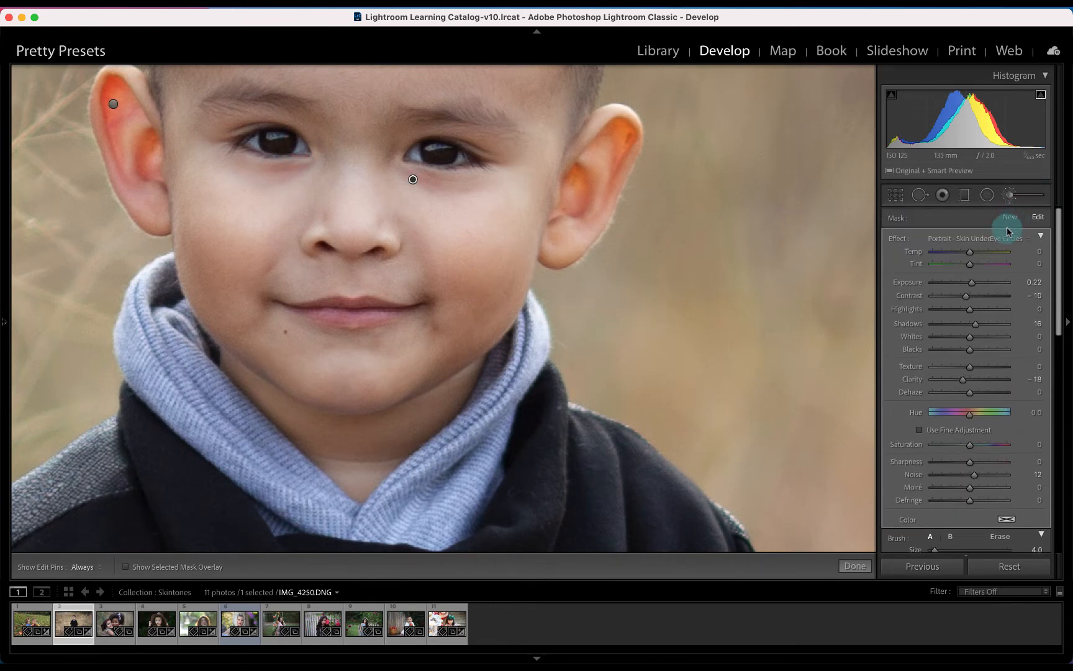
{"action": "left_click", "coordinate": [988, 238]}
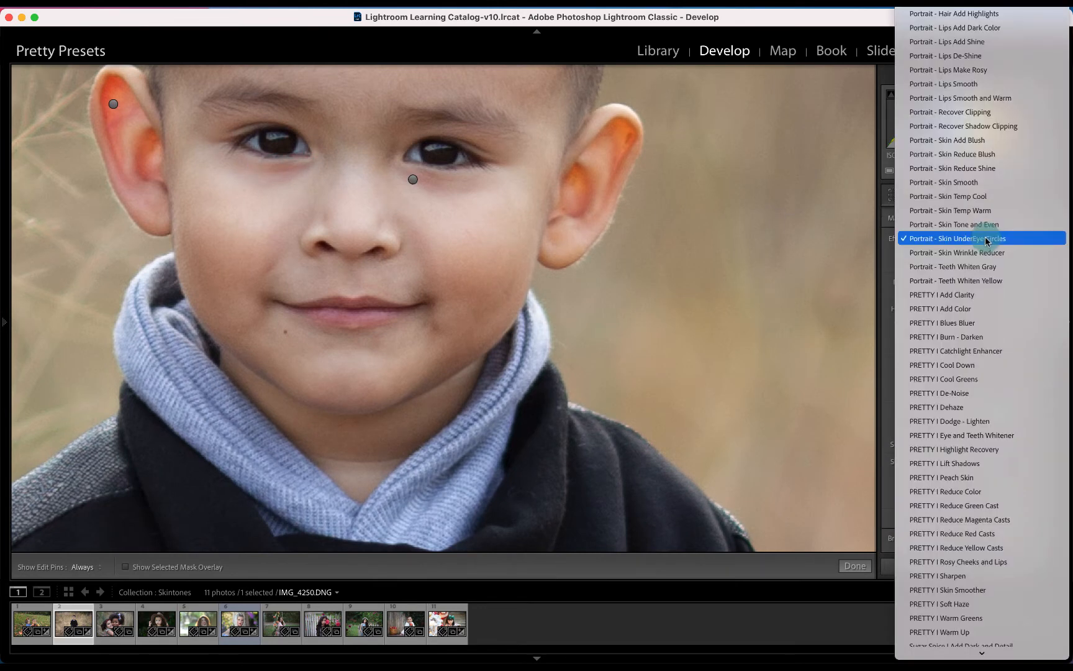
{"action": "scroll", "coordinate": [985, 237], "scroll_direction": "up", "scroll_amount": 10}
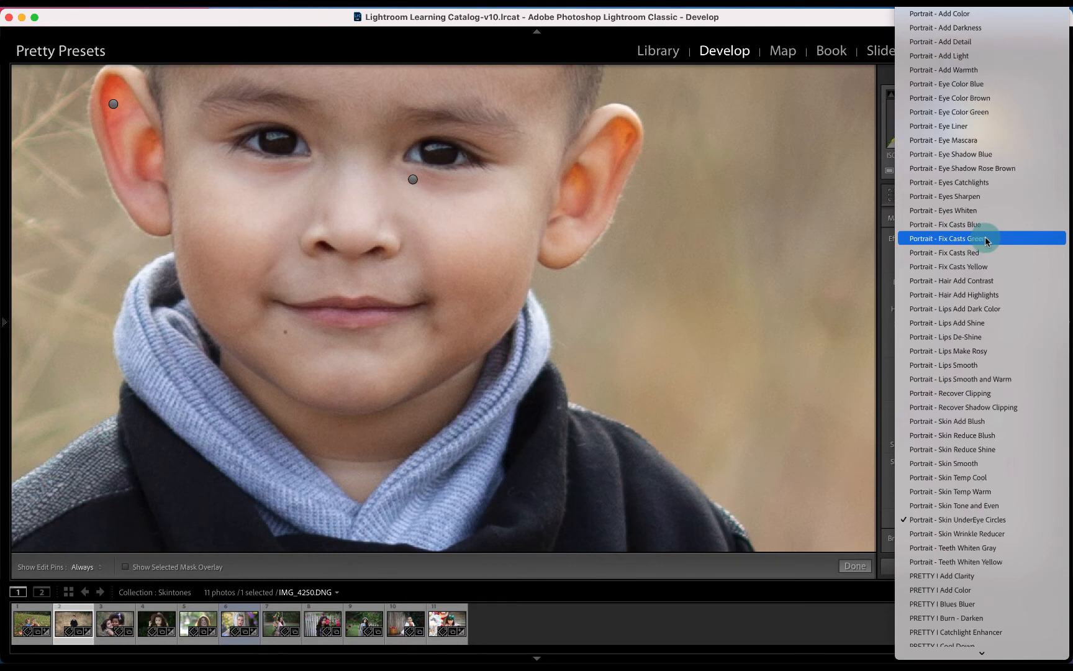
{"action": "left_click", "coordinate": [985, 250]}
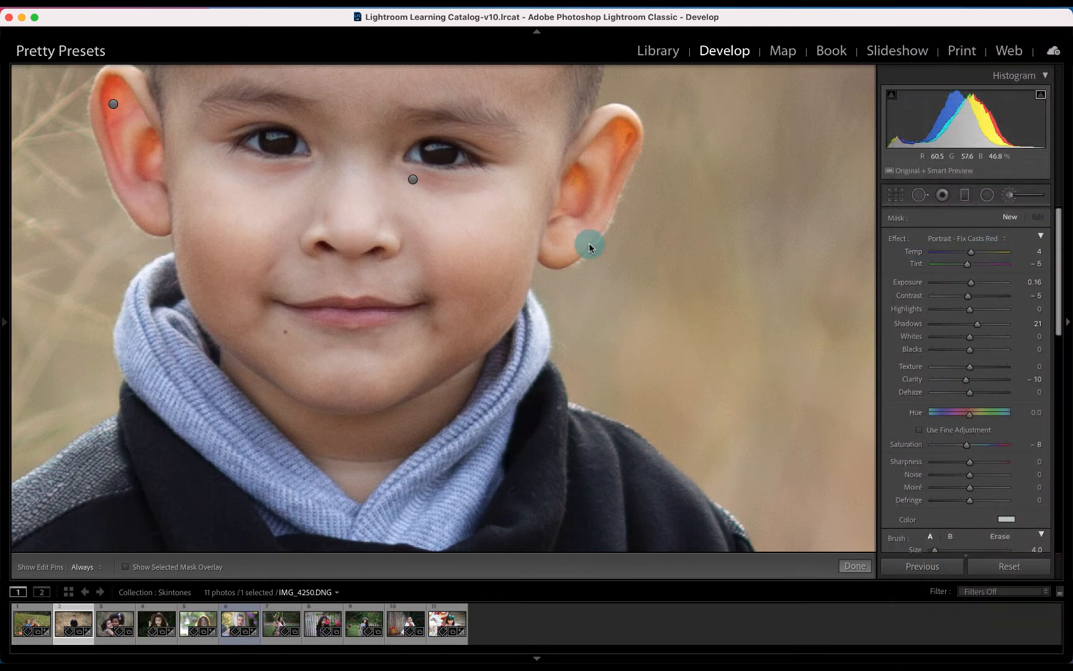
Step: Brush the red-cast correction over the skin under both of the boy's eyes with a brush size of 3.0
{"action": "left_click", "coordinate": [293, 167]}
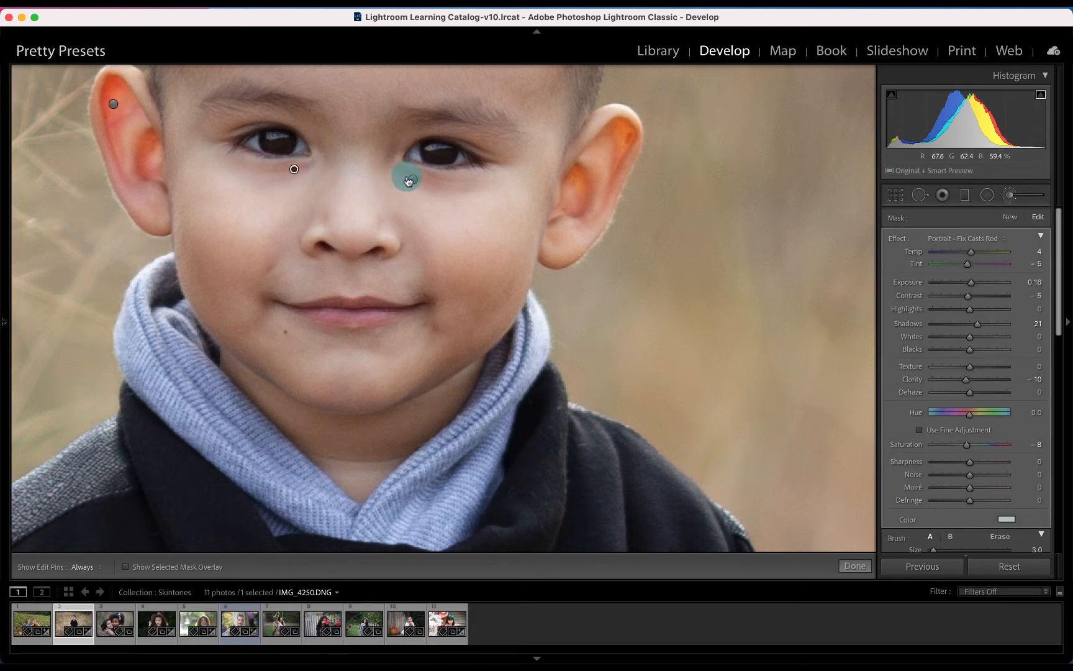
{"action": "mouse_move", "coordinate": [434, 185]}
{"action": "left_mouse_down"}
{"action": "mouse_move", "coordinate": [414, 178]}
{"action": "mouse_move", "coordinate": [439, 185]}
{"action": "left_mouse_up"}
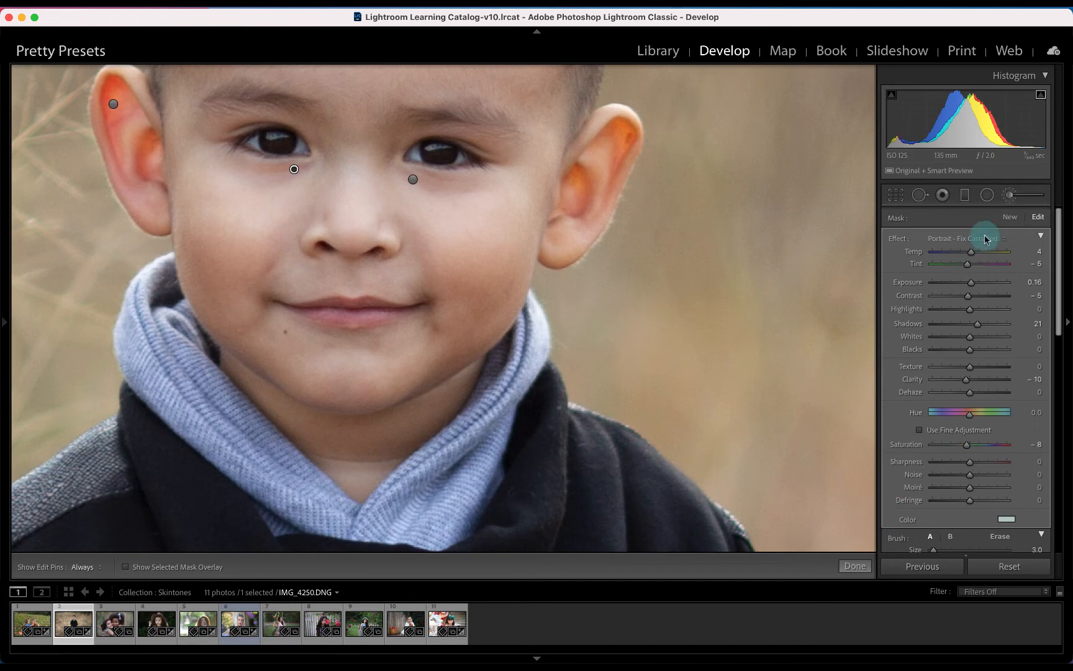
Step: Start a new brush mask with the Portrait - Add Light effect and set its Flow to 53
{"action": "left_click", "coordinate": [1010, 217]}
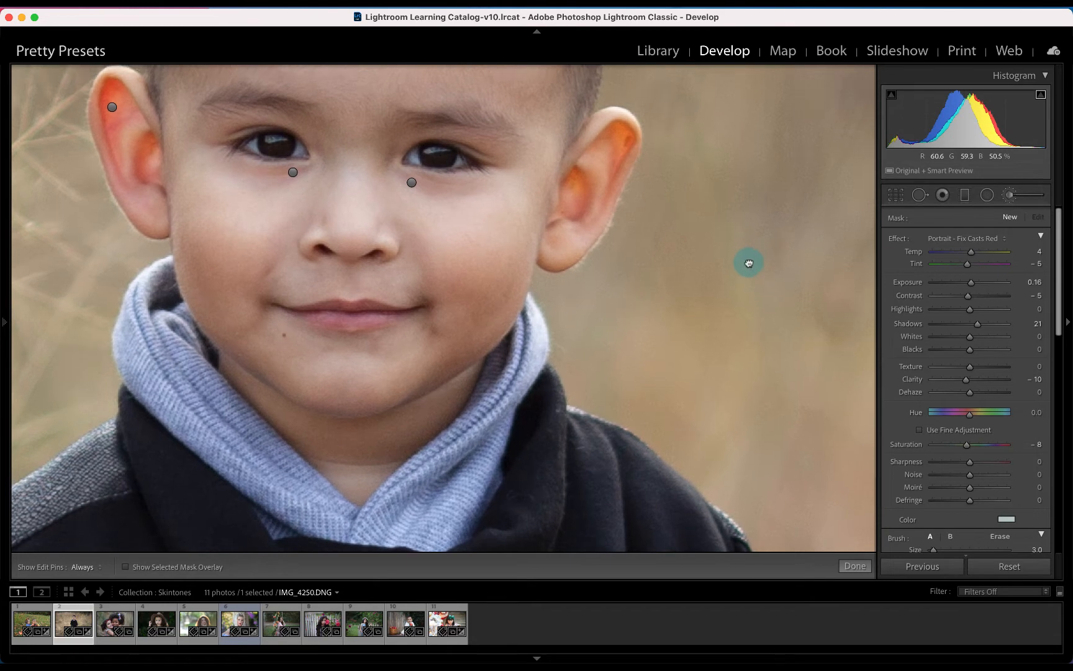
{"action": "left_click_drag", "start_coordinate": [748, 257], "coordinate": [748, 365]}
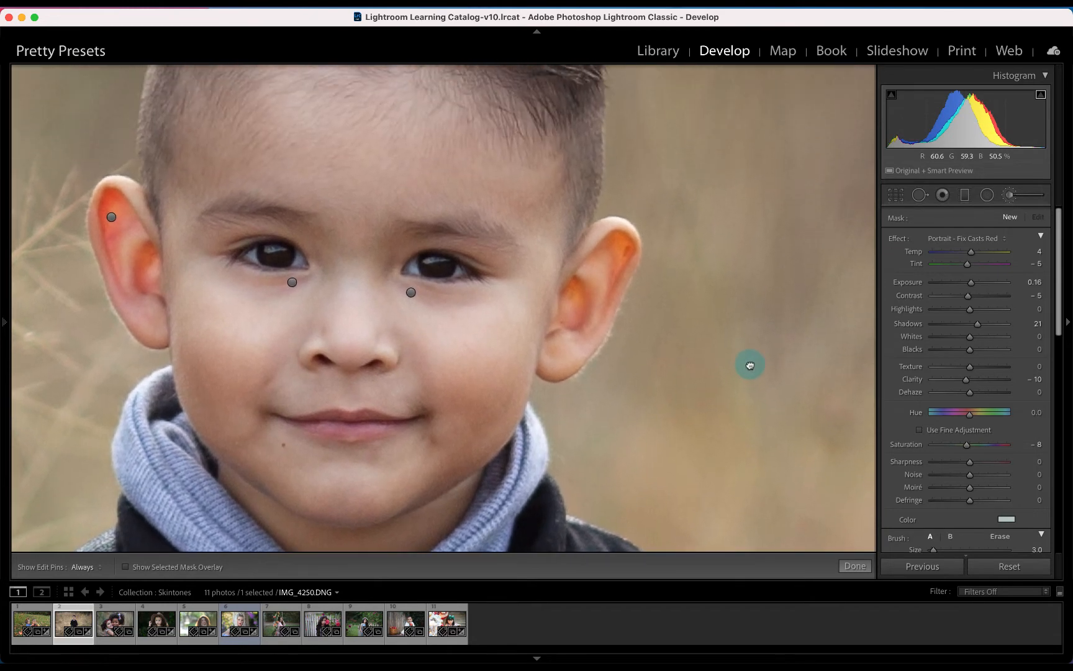
{"action": "left_click", "coordinate": [978, 239]}
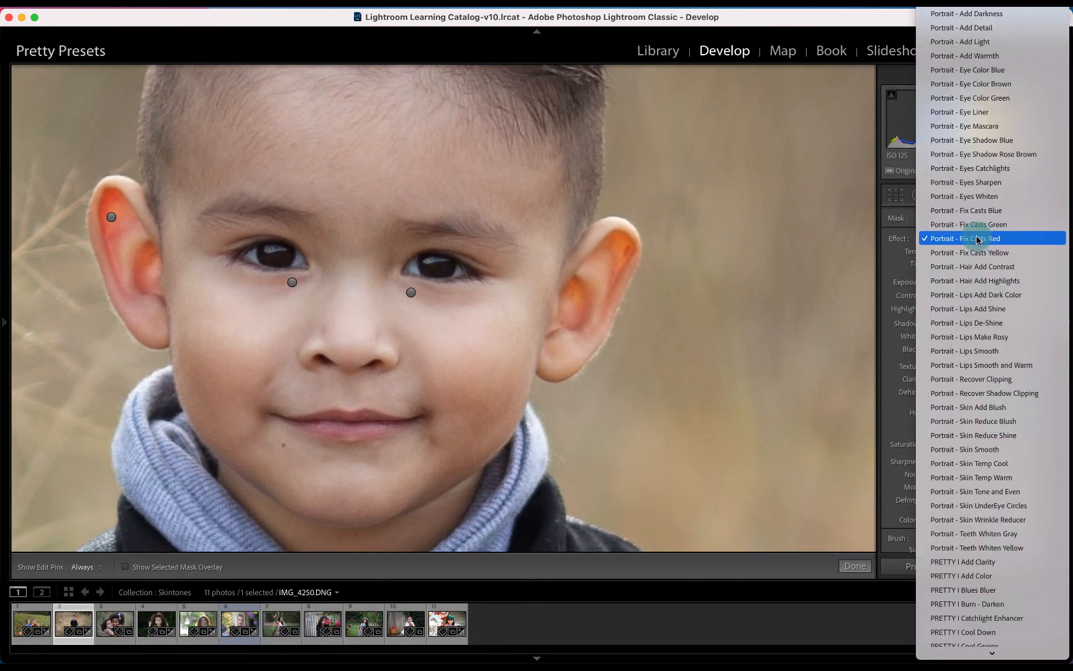
{"action": "scroll", "coordinate": [978, 239], "scroll_direction": "up", "scroll_amount": 3}
{"action": "left_click", "coordinate": [972, 111]}
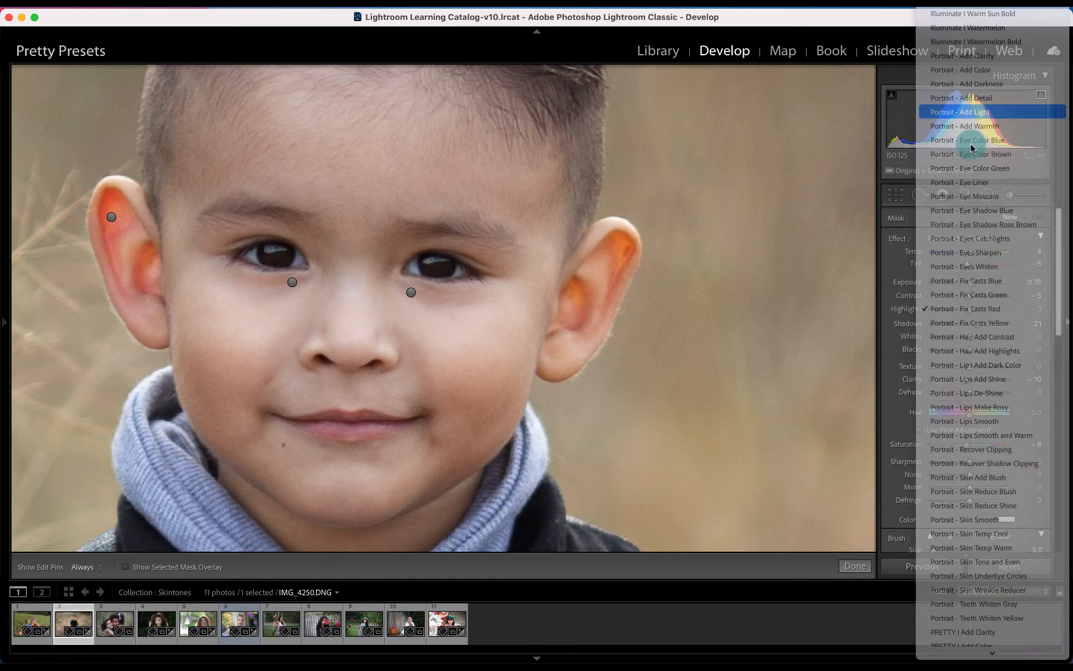
{"action": "scroll", "coordinate": [961, 397], "scroll_direction": "down", "scroll_amount": 3}
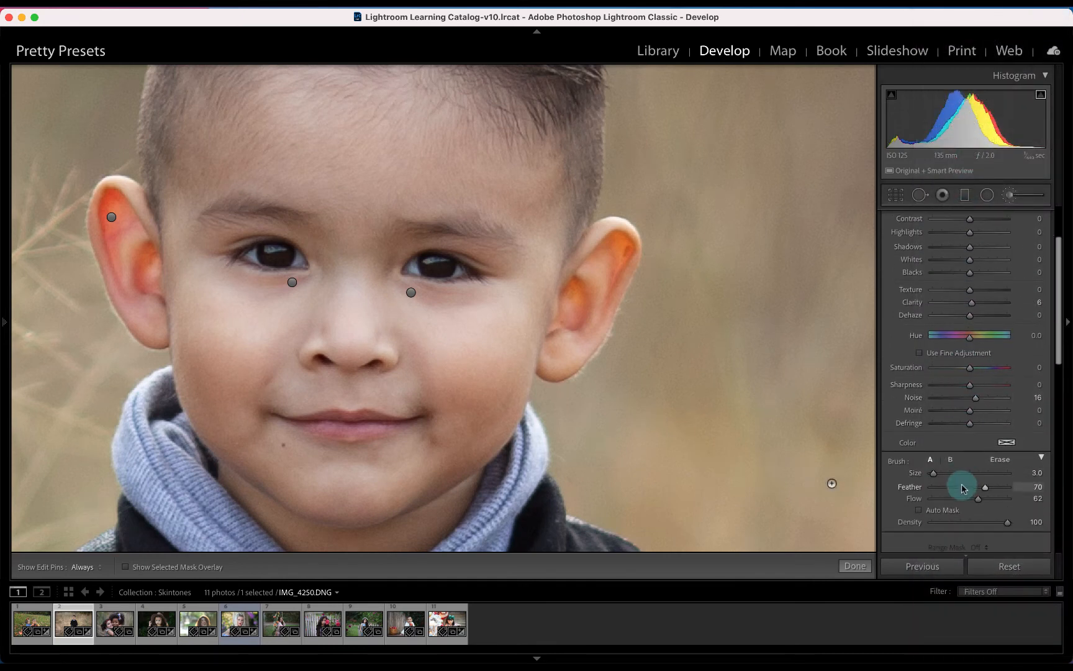
{"action": "mouse_move", "coordinate": [978, 499]}
{"action": "left_mouse_down"}
{"action": "mouse_move", "coordinate": [958, 500]}
{"action": "mouse_move", "coordinate": [974, 498]}
{"action": "left_mouse_up"}
Step: Brush the added light over the boy's forehead and the temple on the photo's right side, with the edit pins hidden while painting
{"action": "key", "text": "super+minus"}
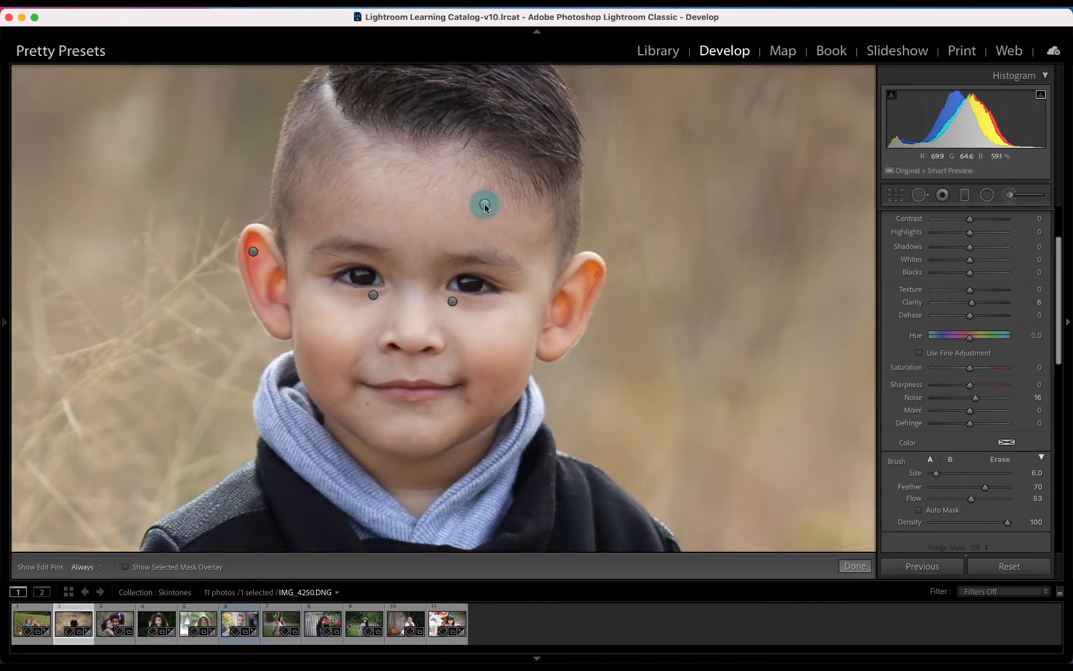
{"action": "scroll", "coordinate": [484, 205], "scroll_direction": "up", "scroll_amount": 4}
{"action": "mouse_move", "coordinate": [499, 210]}
{"action": "left_mouse_down"}
{"action": "mouse_move", "coordinate": [389, 202]}
{"action": "mouse_move", "coordinate": [303, 222]}
{"action": "mouse_move", "coordinate": [433, 246]}
{"action": "mouse_move", "coordinate": [491, 240]}
{"action": "mouse_move", "coordinate": [514, 266]}
{"action": "mouse_move", "coordinate": [349, 232]}
{"action": "mouse_move", "coordinate": [305, 278]}
{"action": "mouse_move", "coordinate": [378, 202]}
{"action": "left_mouse_up"}
{"action": "key", "text": "h"}
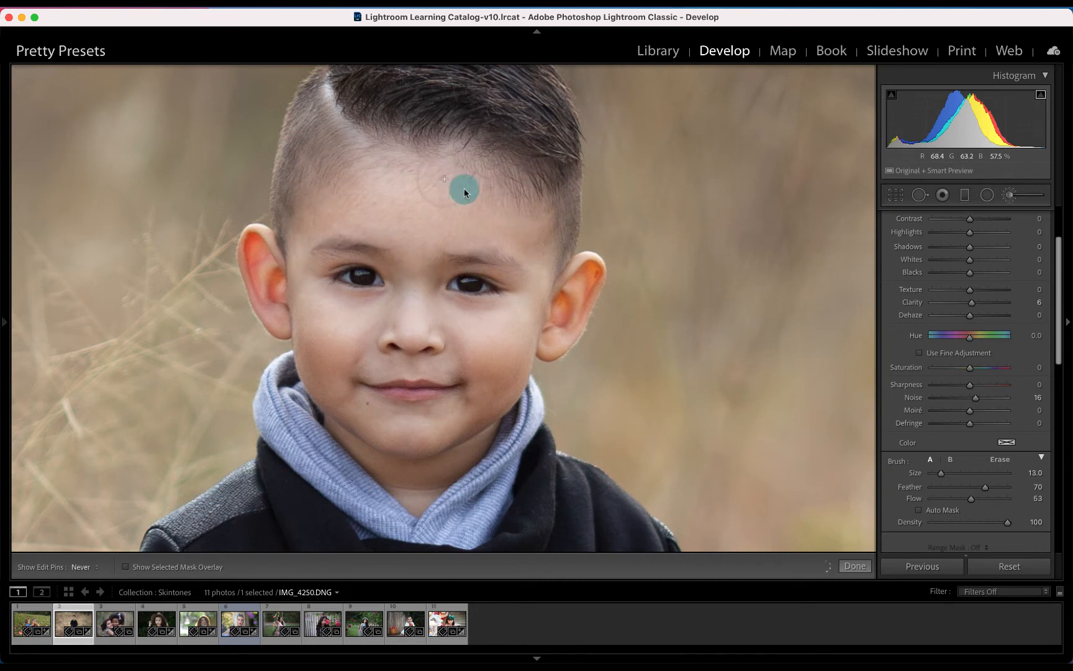
{"action": "mouse_move", "coordinate": [464, 187]}
{"action": "left_mouse_down"}
{"action": "mouse_move", "coordinate": [525, 235]}
{"action": "mouse_move", "coordinate": [541, 282]}
{"action": "left_mouse_up"}
{"action": "key", "text": "h"}
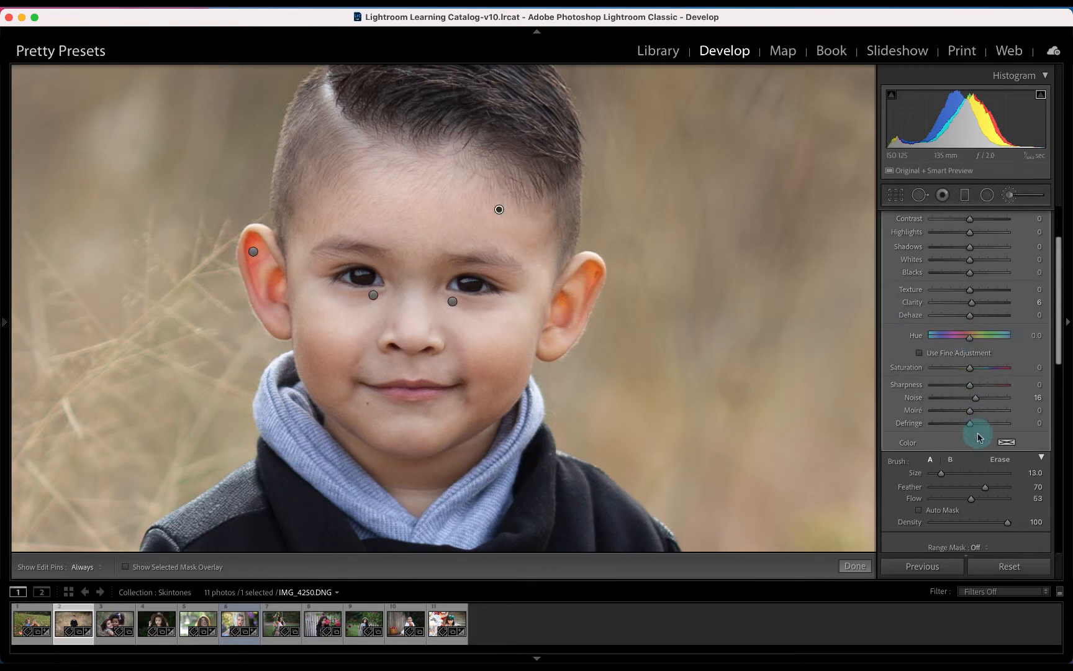
Step: Lower the Exposure of the Add Light mask to 0.30
{"action": "scroll", "coordinate": [980, 371], "scroll_direction": "up", "scroll_amount": 5}
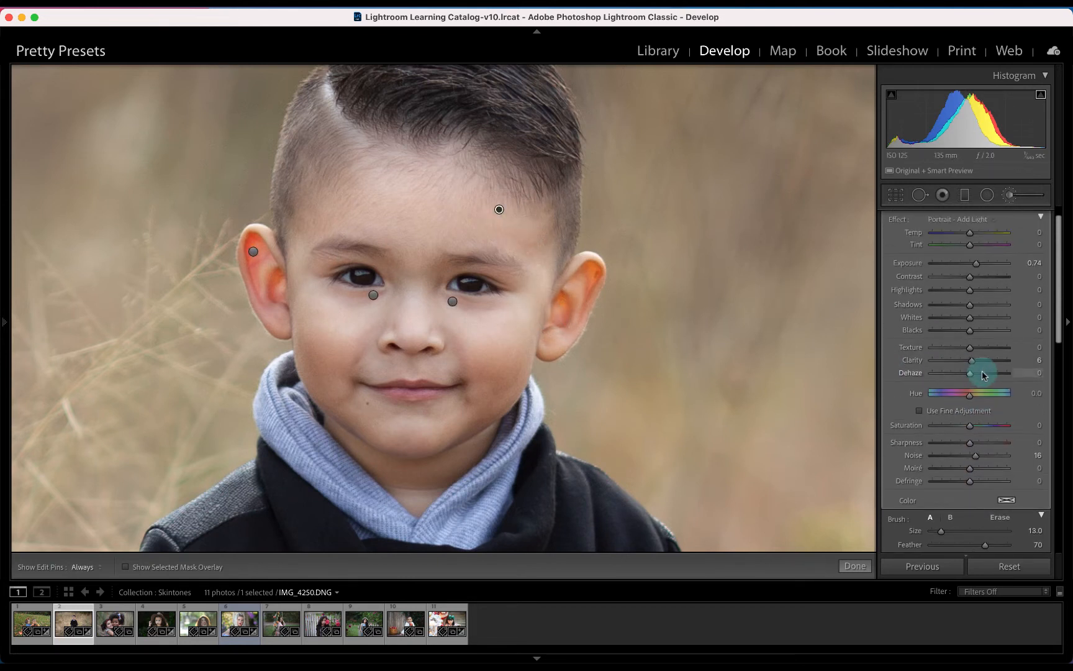
{"action": "left_click", "coordinate": [975, 285]}
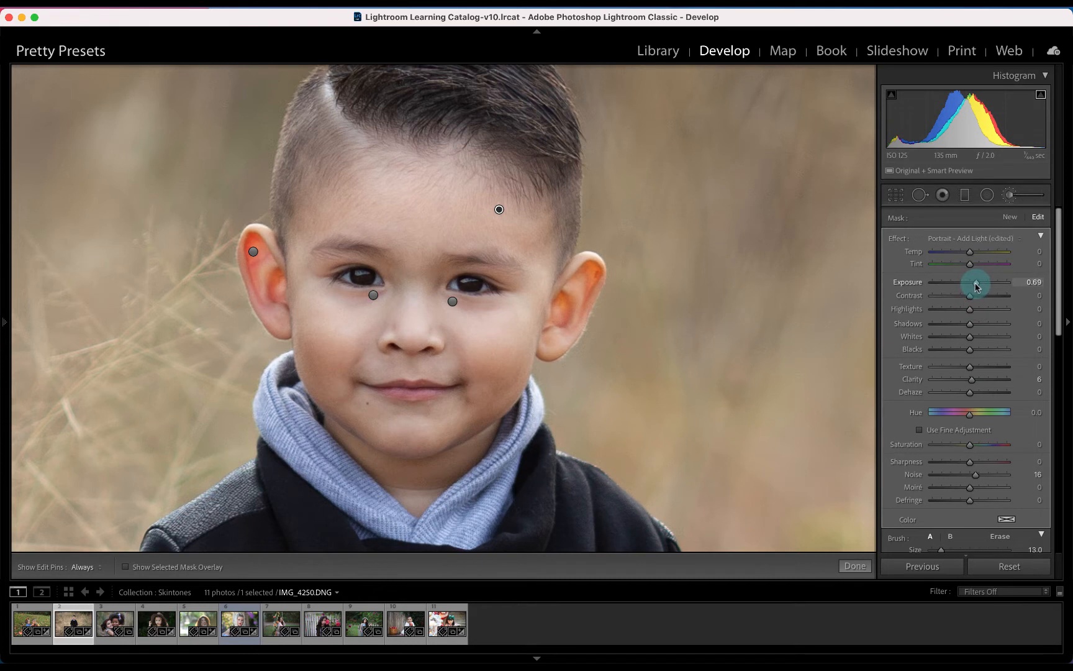
{"action": "left_click_drag", "start_coordinate": [974, 285], "coordinate": [972, 287]}
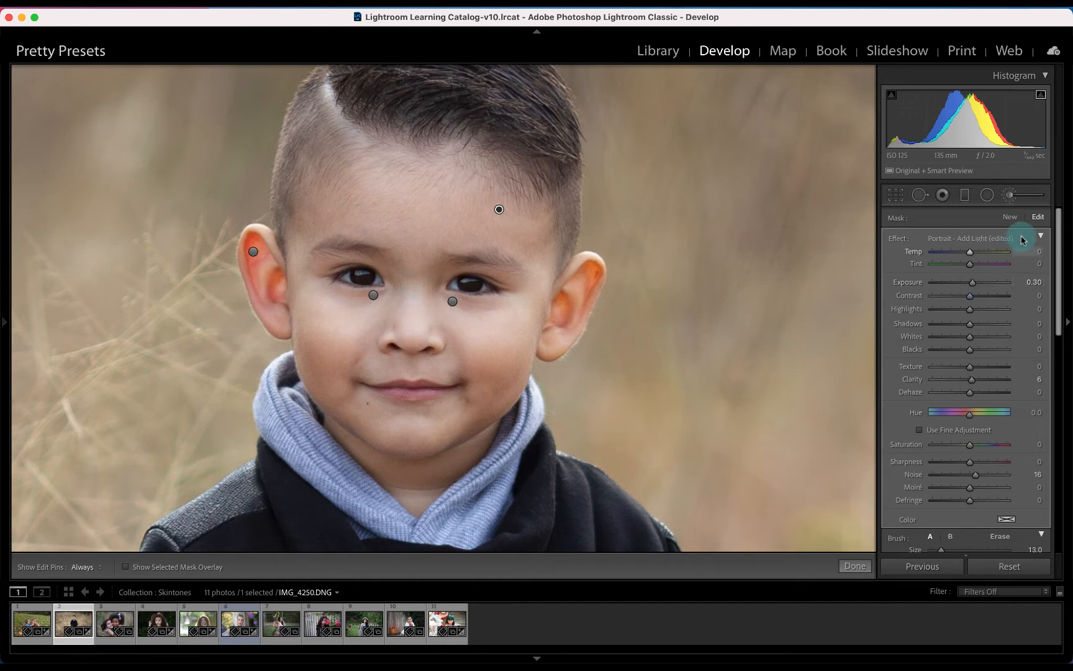
Step: Start another new brush mask and choose the Portrait - Skin Smooth effect for it
{"action": "left_click", "coordinate": [1009, 217]}
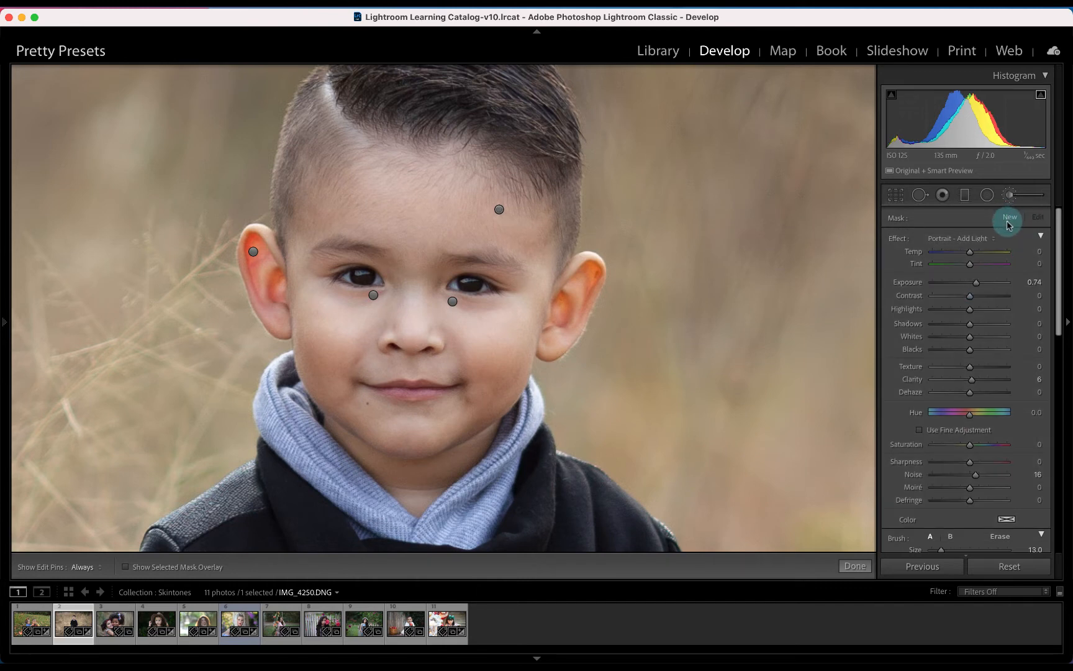
{"action": "left_click", "coordinate": [982, 240]}
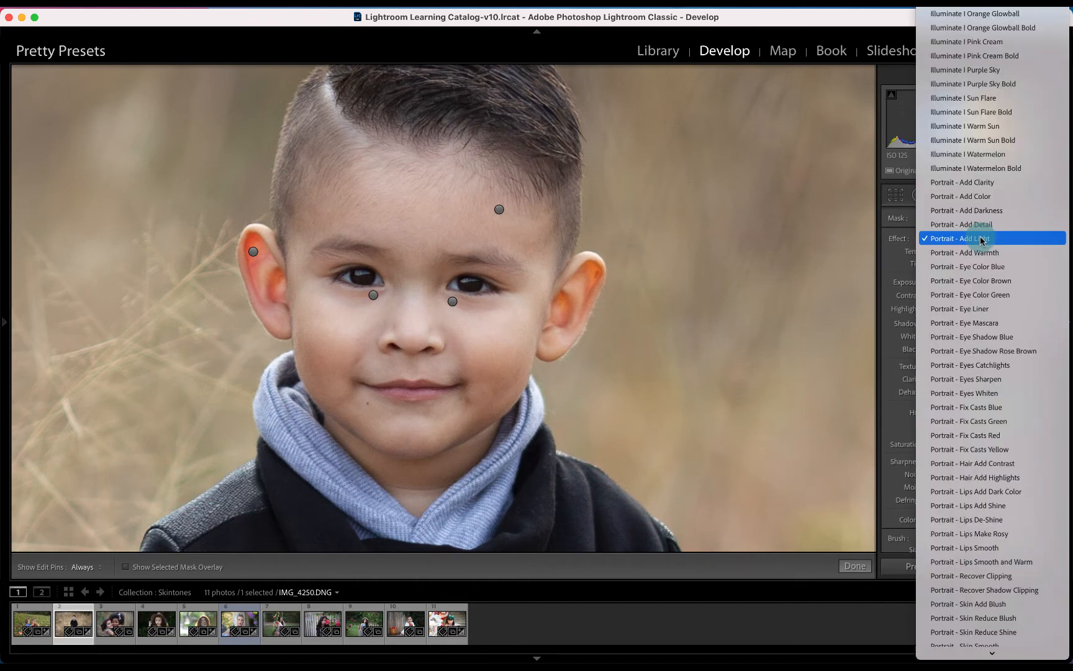
{"action": "scroll", "coordinate": [978, 276], "scroll_direction": "down", "scroll_amount": 6}
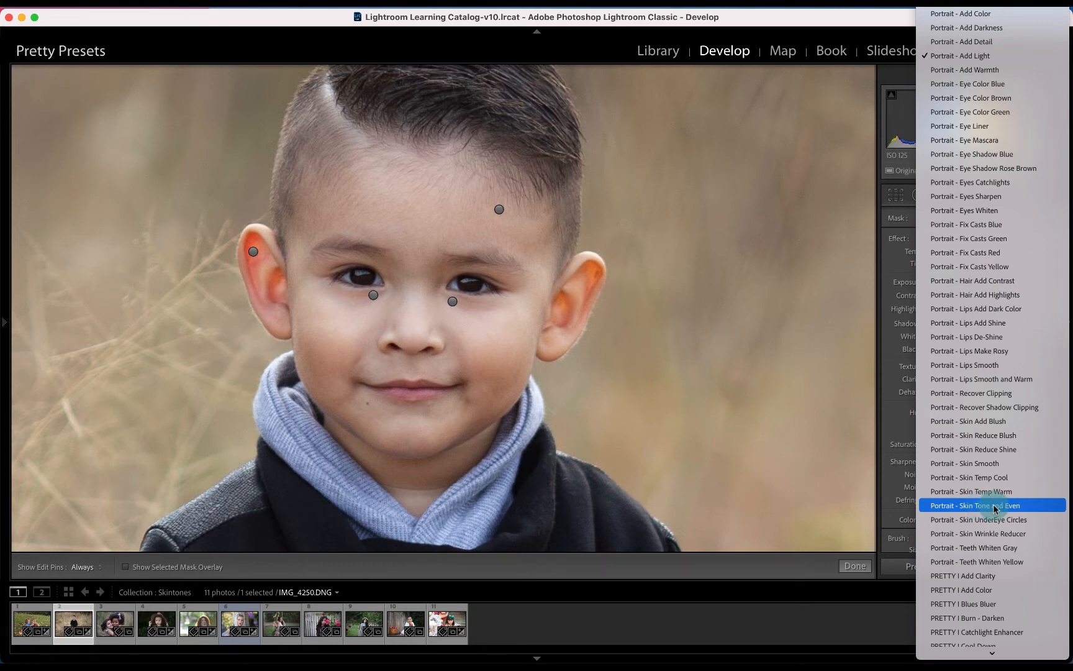
{"action": "left_click", "coordinate": [994, 465]}
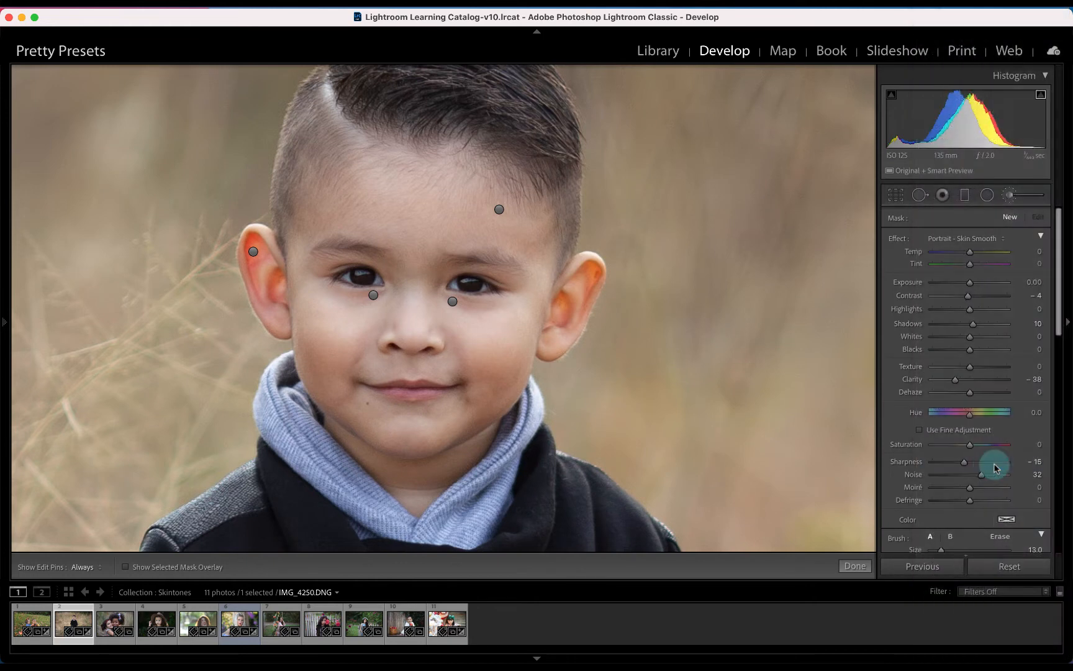
Step: Brush the skin smoothing across the boy's forehead with a brush size of 9.0, hiding the edit pins while painting
{"action": "scroll", "coordinate": [959, 470], "scroll_direction": "down", "scroll_amount": 1}
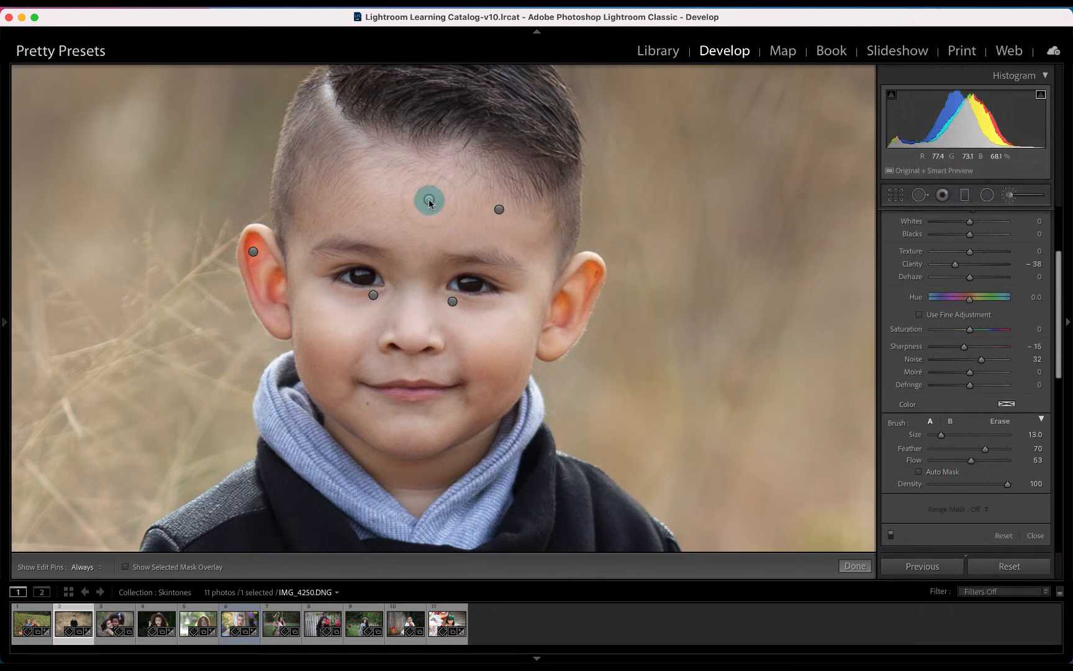
{"action": "scroll", "coordinate": [429, 201], "scroll_direction": "down", "scroll_amount": 3}
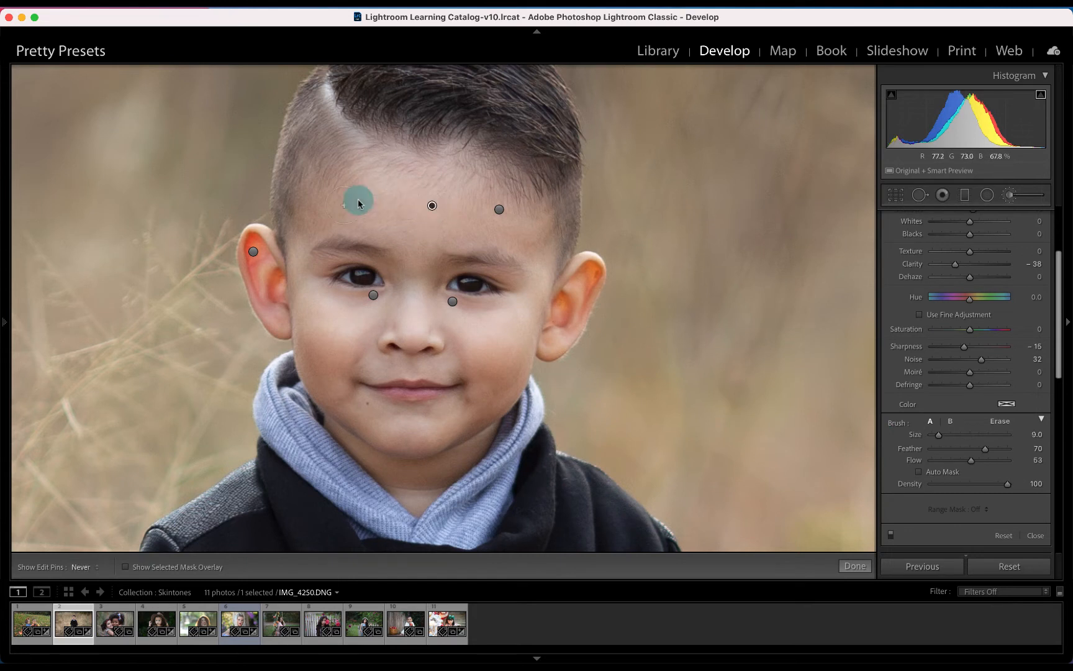
{"action": "key", "text": "h"}
{"action": "left_click_drag", "start_coordinate": [458, 187], "coordinate": [532, 231]}
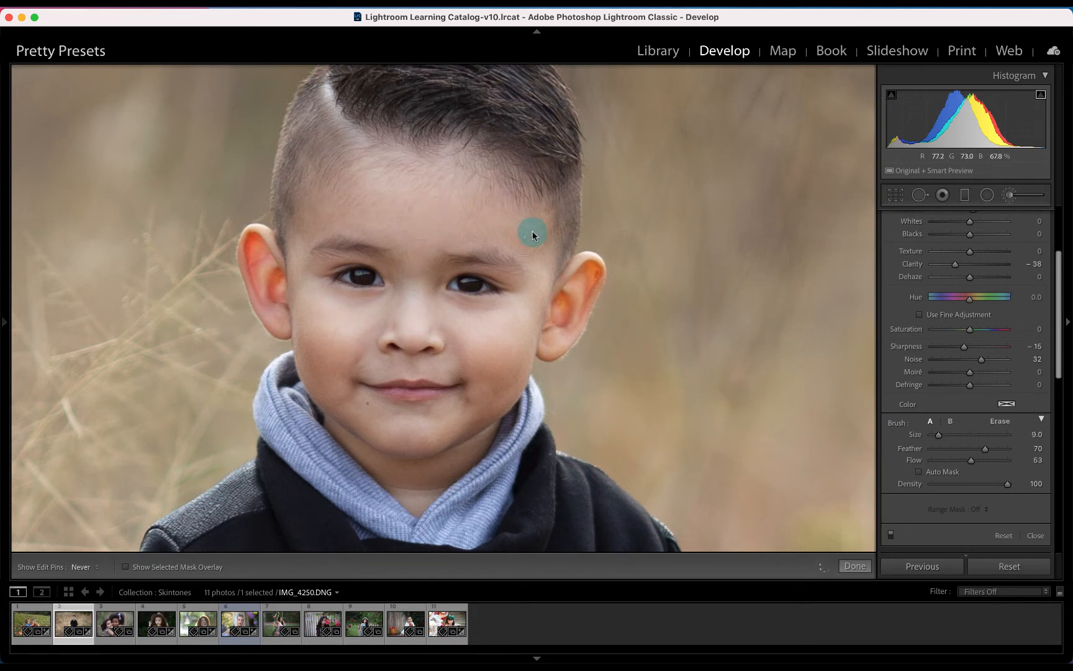
{"action": "key", "text": "h"}
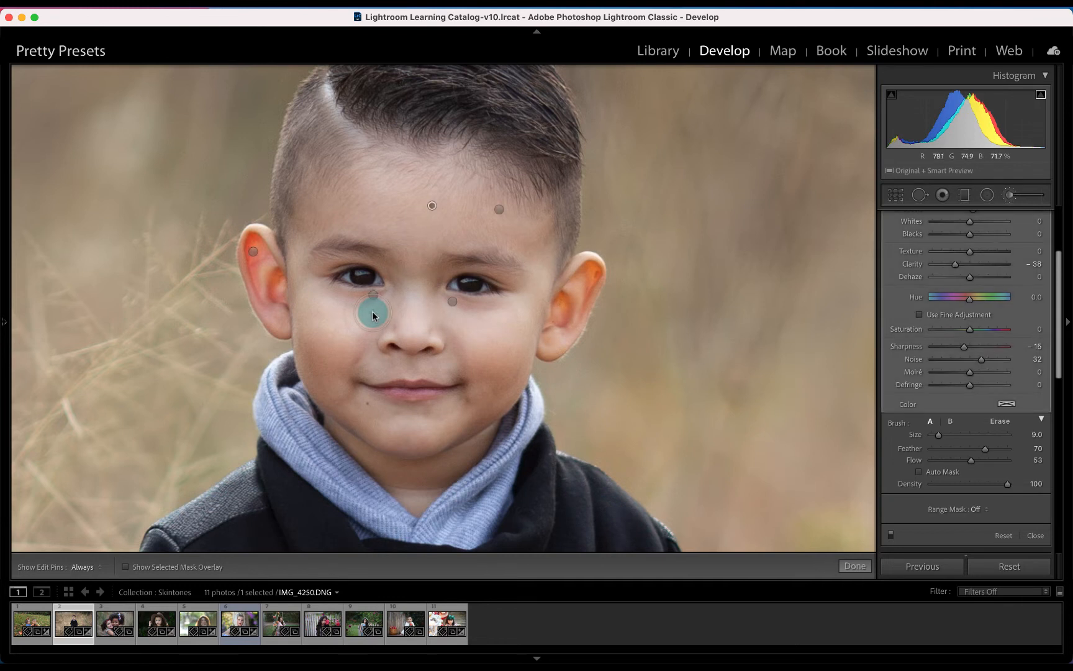
Step: Display the selected mask's overlay and extend the skin smoothing over the cheeks, chin, nose and mouth area
{"action": "key", "text": "o"}
{"action": "key", "text": "h"}
{"action": "mouse_move", "coordinate": [378, 331]}
{"action": "left_mouse_down"}
{"action": "mouse_move", "coordinate": [317, 313]}
{"action": "mouse_move", "coordinate": [306, 287]}
{"action": "mouse_move", "coordinate": [390, 310]}
{"action": "mouse_move", "coordinate": [331, 361]}
{"action": "left_mouse_up"}
{"action": "mouse_move", "coordinate": [346, 406]}
{"action": "left_mouse_down"}
{"action": "mouse_move", "coordinate": [381, 436]}
{"action": "mouse_move", "coordinate": [484, 424]}
{"action": "mouse_move", "coordinate": [501, 395]}
{"action": "mouse_move", "coordinate": [494, 352]}
{"action": "left_mouse_up"}
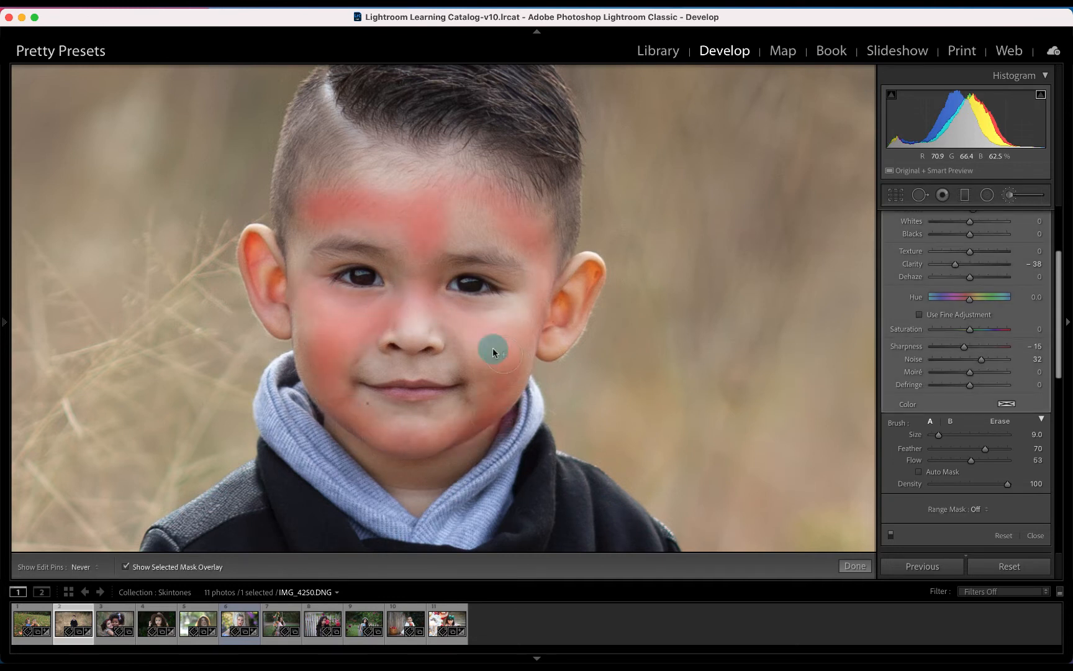
{"action": "mouse_move", "coordinate": [412, 334]}
{"action": "left_mouse_down"}
{"action": "mouse_move", "coordinate": [353, 357]}
{"action": "mouse_move", "coordinate": [493, 359]}
{"action": "mouse_move", "coordinate": [475, 410]}
{"action": "mouse_move", "coordinate": [400, 413]}
{"action": "left_mouse_up"}
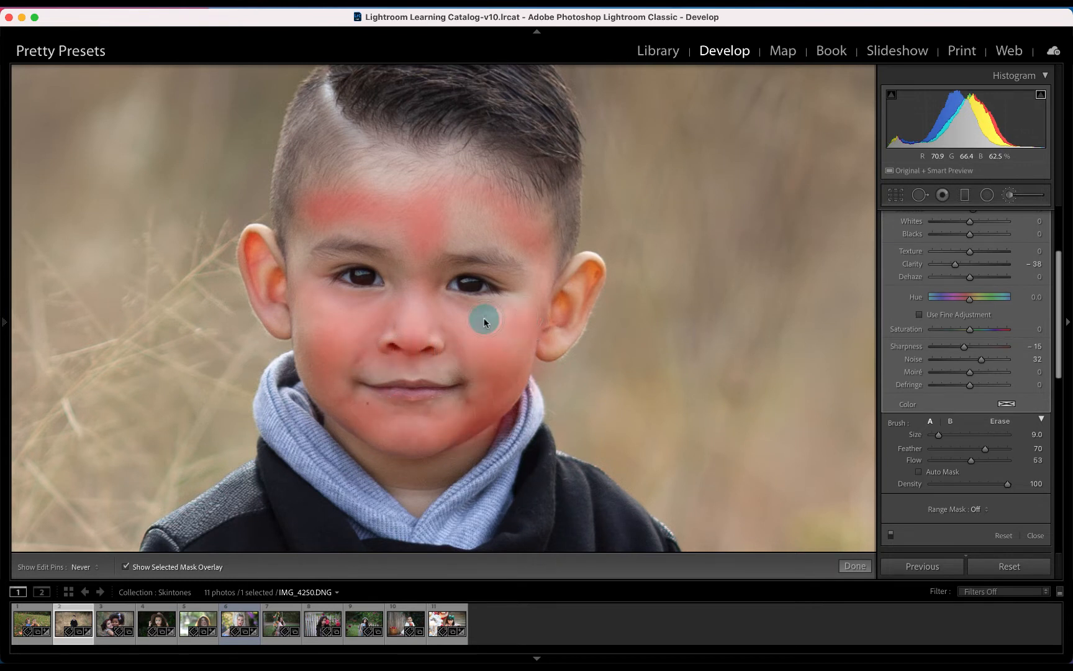
Step: Reduce the brush size to 7.0 and fill the gaps in the smoothing mask across the forehead and temple
{"action": "key", "text": "["}
{"action": "key", "text": "["}
{"action": "mouse_move", "coordinate": [472, 216]}
{"action": "left_mouse_down"}
{"action": "mouse_move", "coordinate": [426, 233]}
{"action": "mouse_move", "coordinate": [491, 230]}
{"action": "mouse_move", "coordinate": [472, 229]}
{"action": "mouse_move", "coordinate": [433, 193]}
{"action": "mouse_move", "coordinate": [351, 191]}
{"action": "mouse_move", "coordinate": [387, 174]}
{"action": "mouse_move", "coordinate": [310, 209]}
{"action": "mouse_move", "coordinate": [384, 236]}
{"action": "mouse_move", "coordinate": [336, 220]}
{"action": "left_mouse_up"}
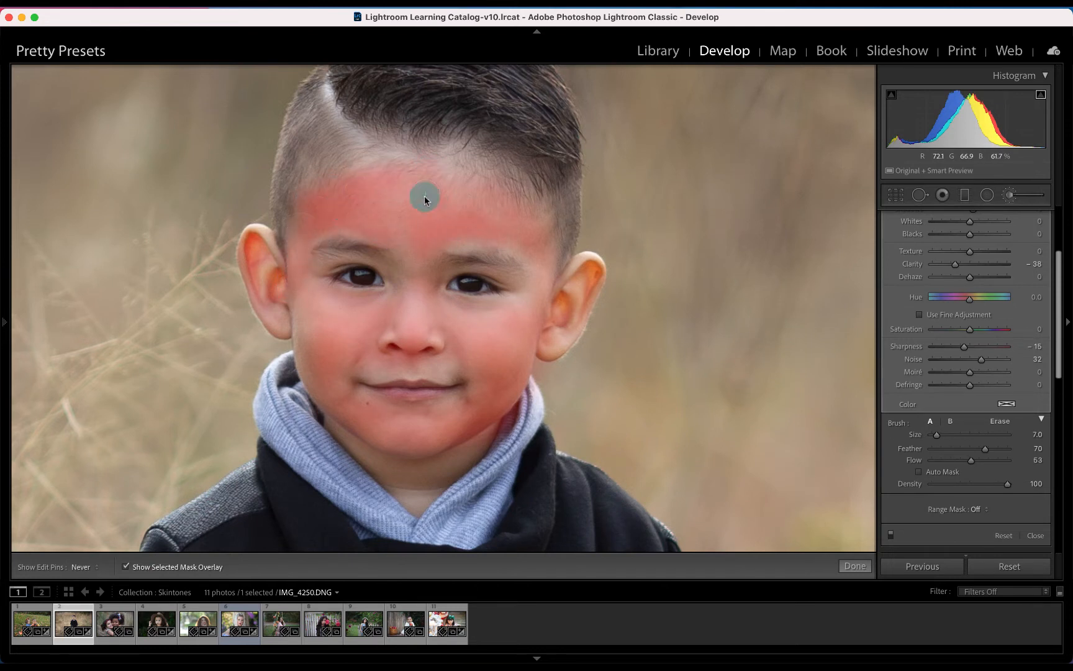
{"action": "left_click_drag", "start_coordinate": [539, 259], "coordinate": [533, 243]}
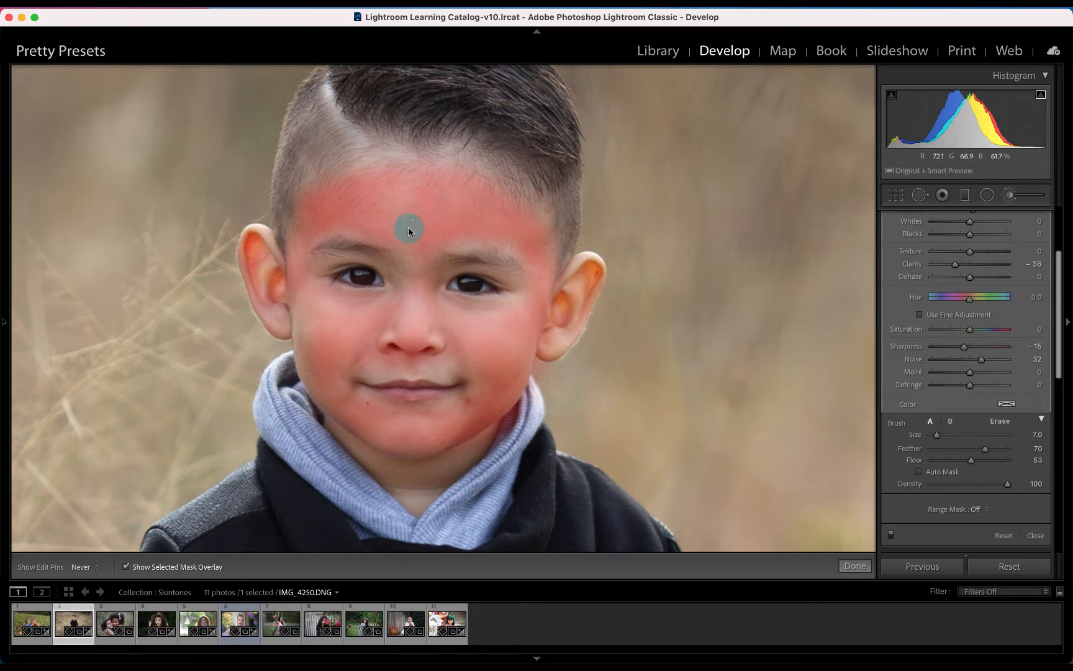
Step: Bring back the edit pins, hide the mask overlay and finish the brush adjustments
{"action": "key", "text": "h"}
{"action": "key", "text": "bracketright"}
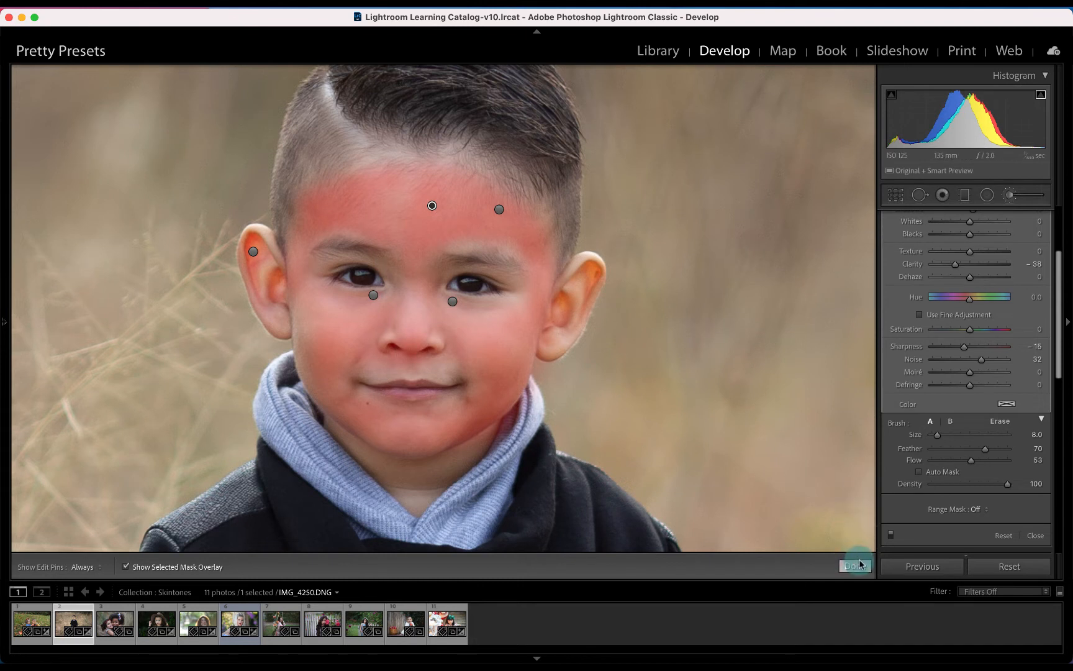
{"action": "key", "text": "o"}
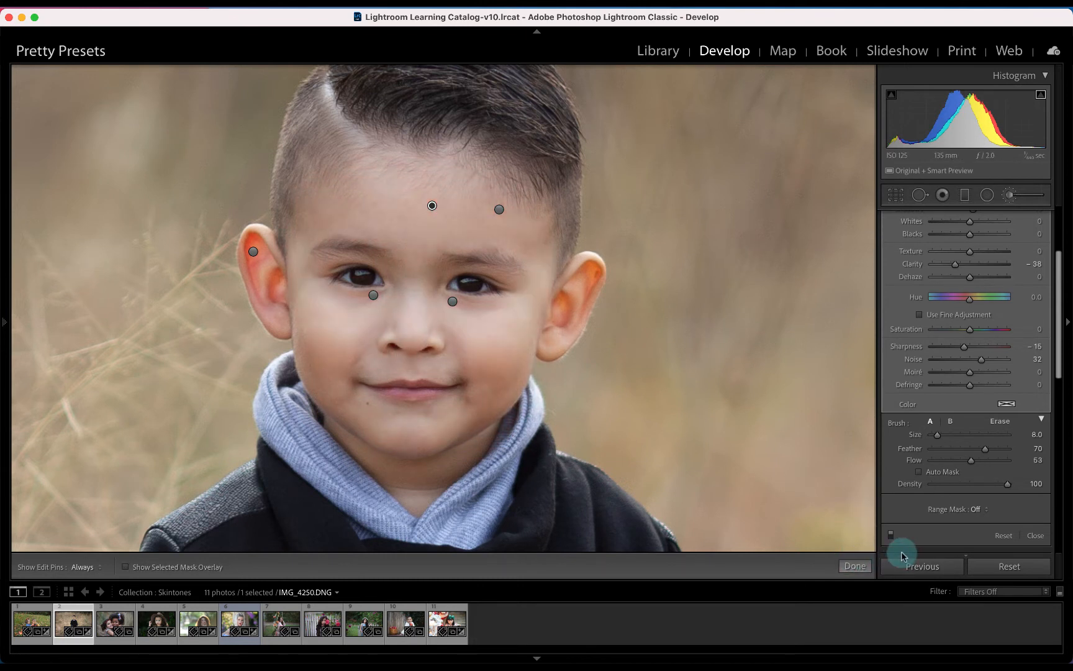
{"action": "left_click", "coordinate": [855, 566]}
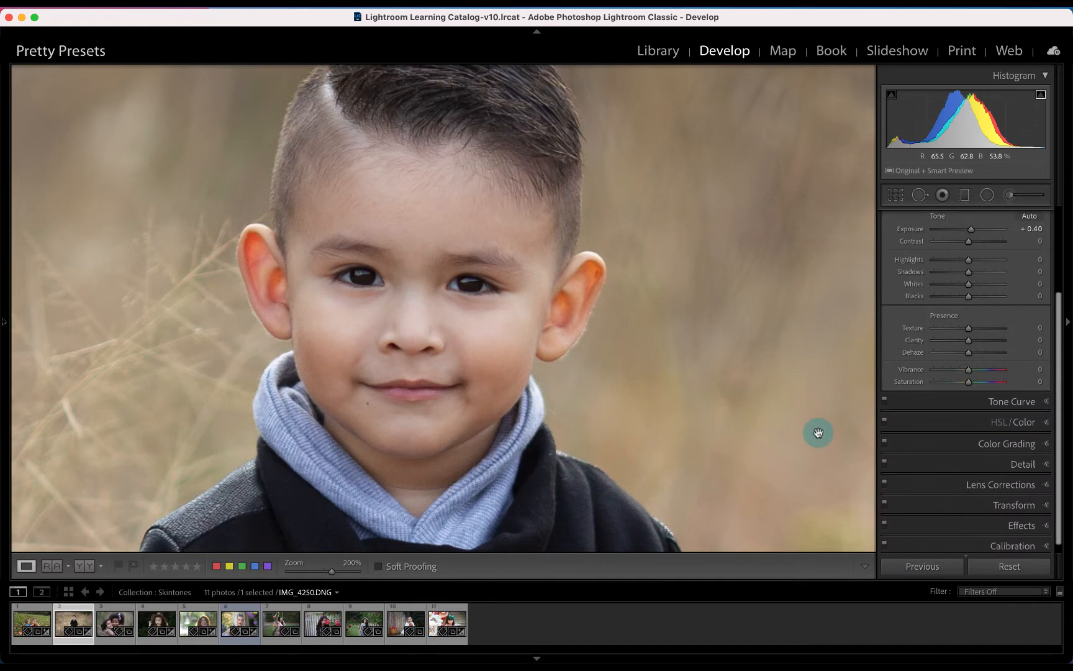
Step: Compare the boy's portrait side by side before and after the edits, close up and at 66.7% zoom
{"action": "key", "text": "y"}
{"action": "left_click_drag", "start_coordinate": [687, 348], "coordinate": [805, 368]}
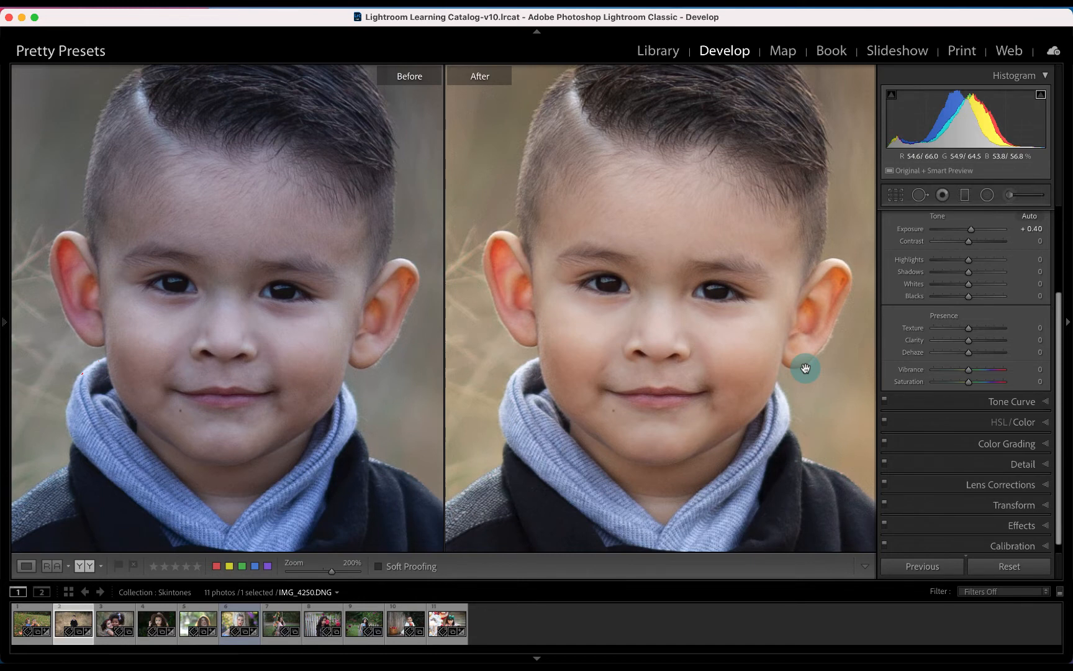
{"action": "left_click", "coordinate": [805, 369]}
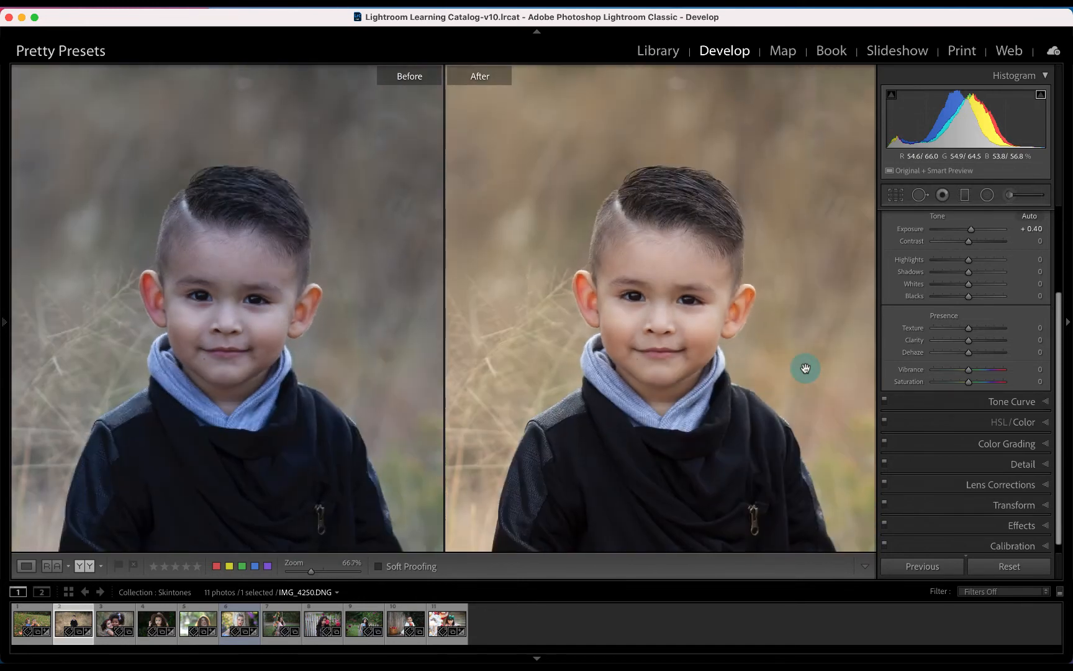
{"action": "key", "text": "super+minus"}
{"action": "left_click_drag", "start_coordinate": [805, 369], "coordinate": [807, 300]}
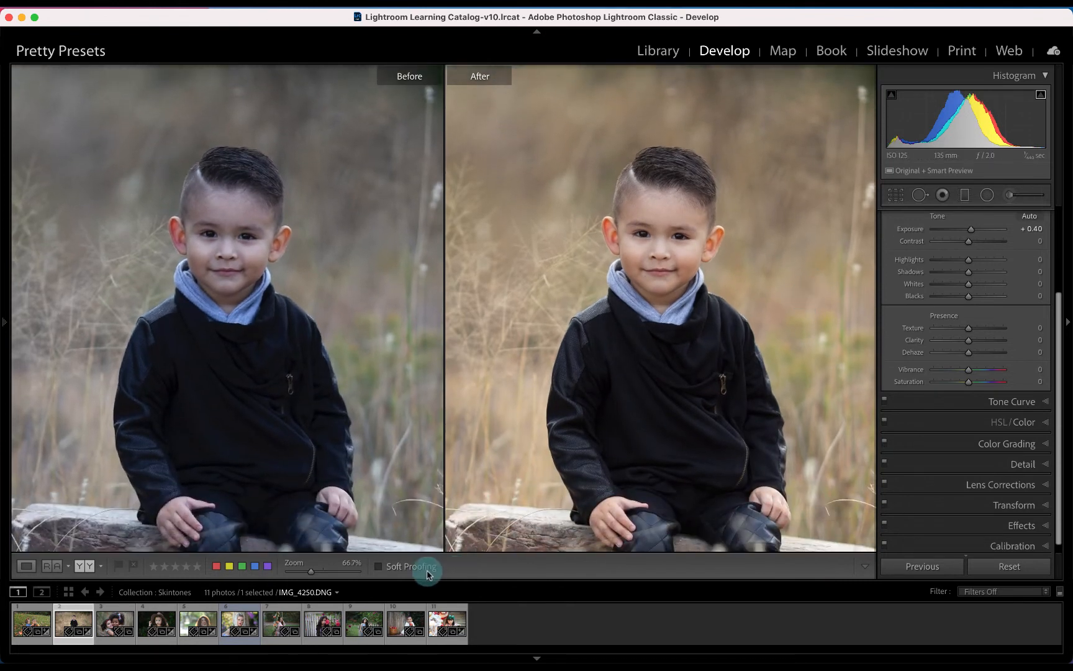
Step: Open the photo KI4A9140-2.CR2 of the two girls in single view, fit it to the window, and set its Exposure to +0.30
{"action": "left_click", "coordinate": [109, 626]}
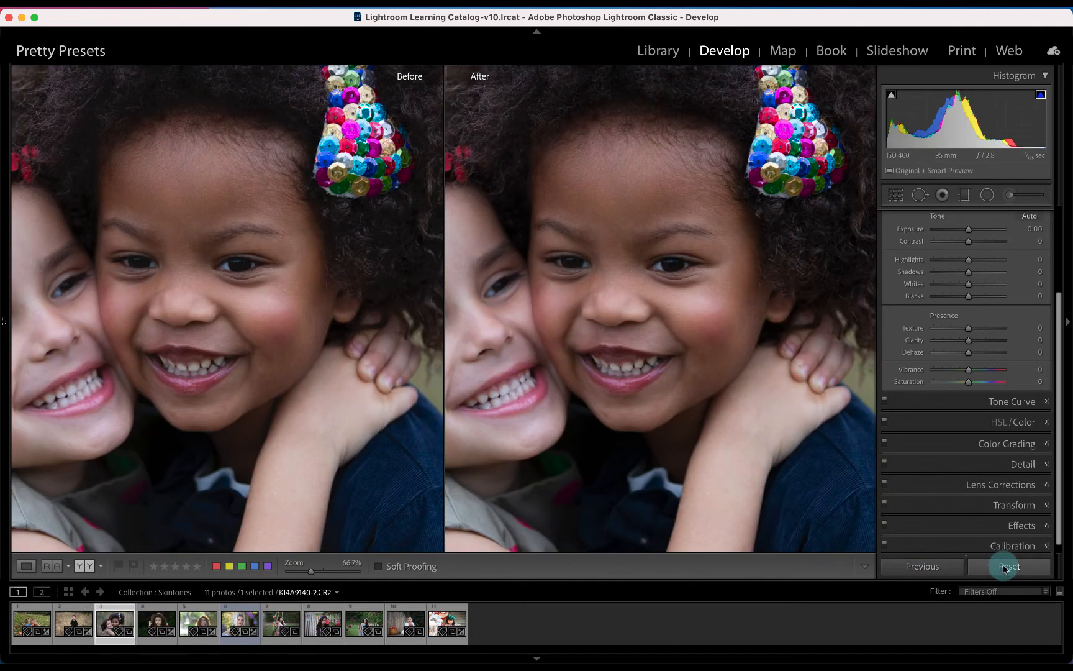
{"action": "key", "text": "y"}
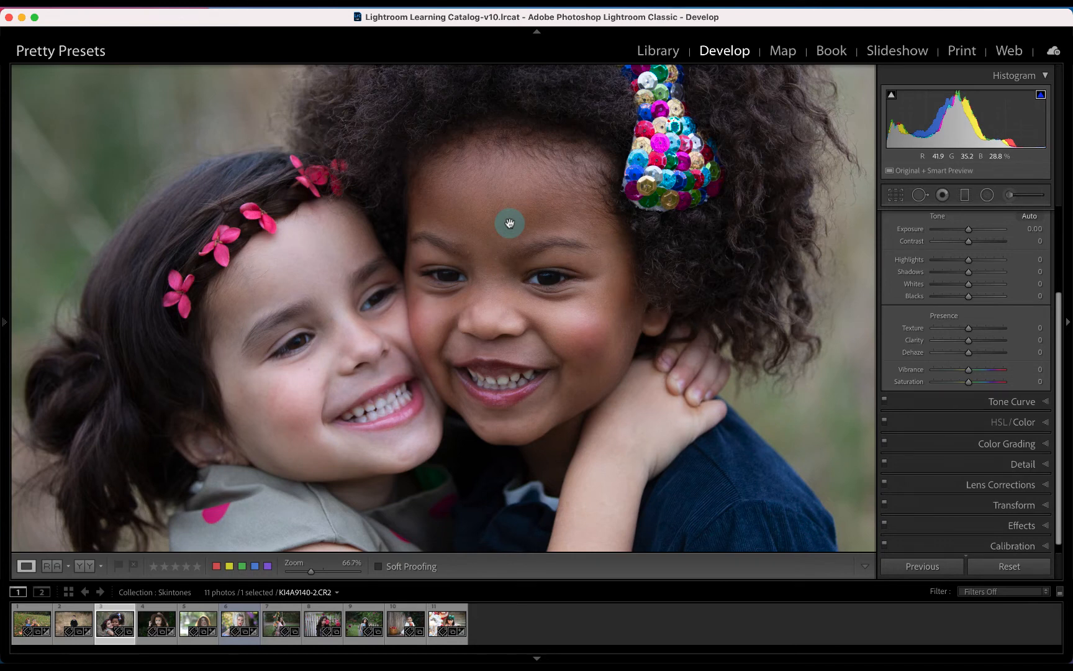
{"action": "left_click", "coordinate": [509, 223]}
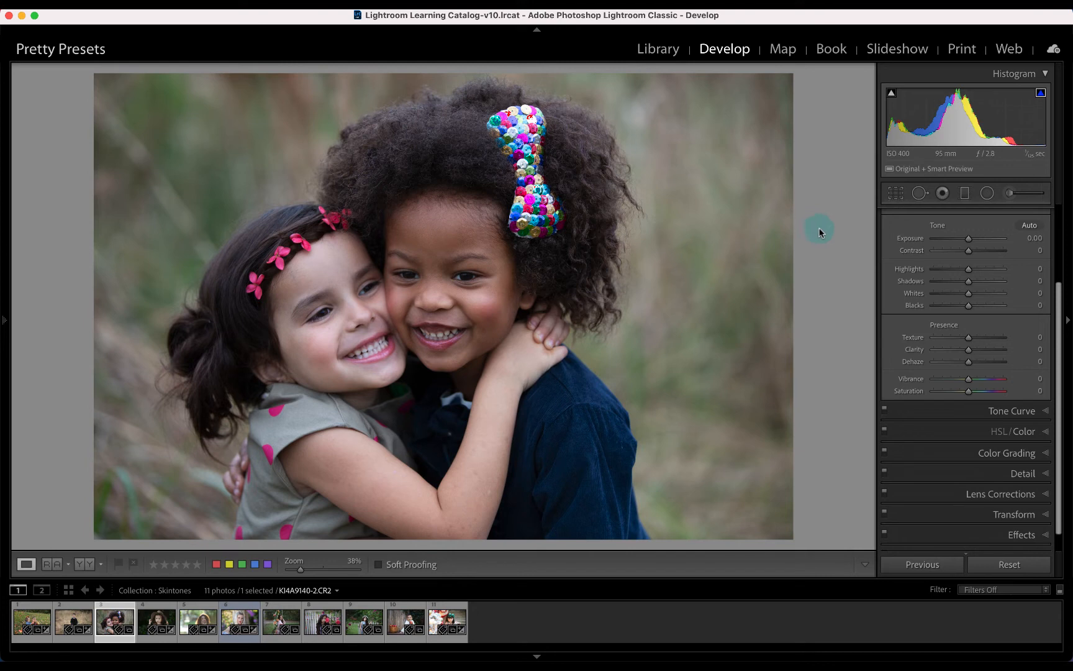
{"action": "left_click_drag", "start_coordinate": [970, 241], "coordinate": [972, 241]}
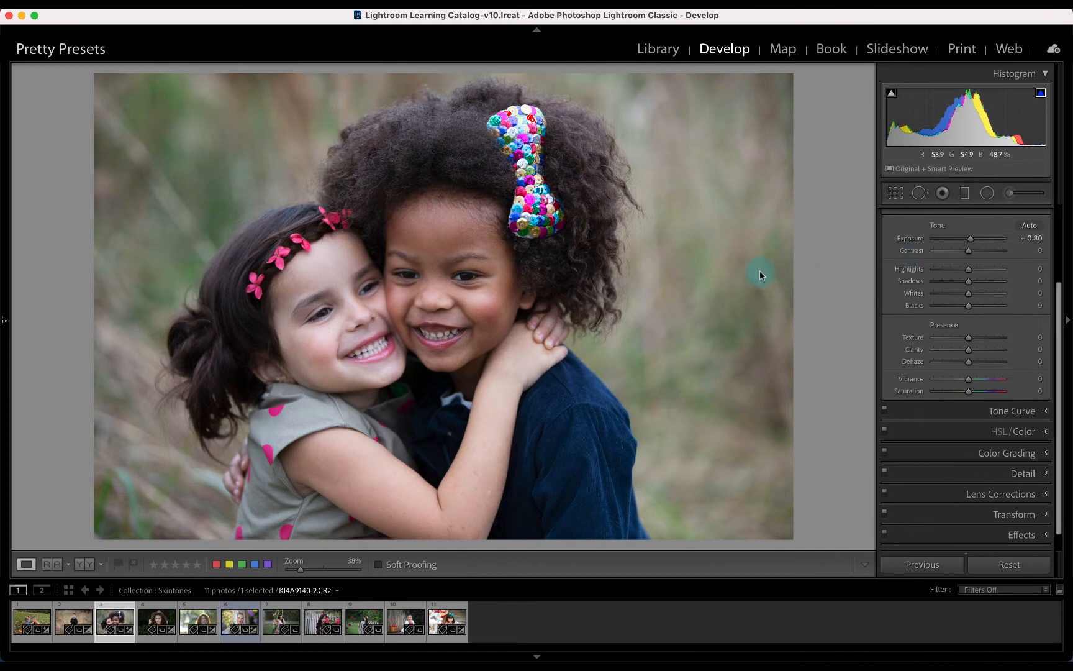
Step: Try the Flash white balance preset on the photo of the two girls, then apply Auto instead
{"action": "scroll", "coordinate": [994, 246], "scroll_direction": "up", "scroll_amount": 5}
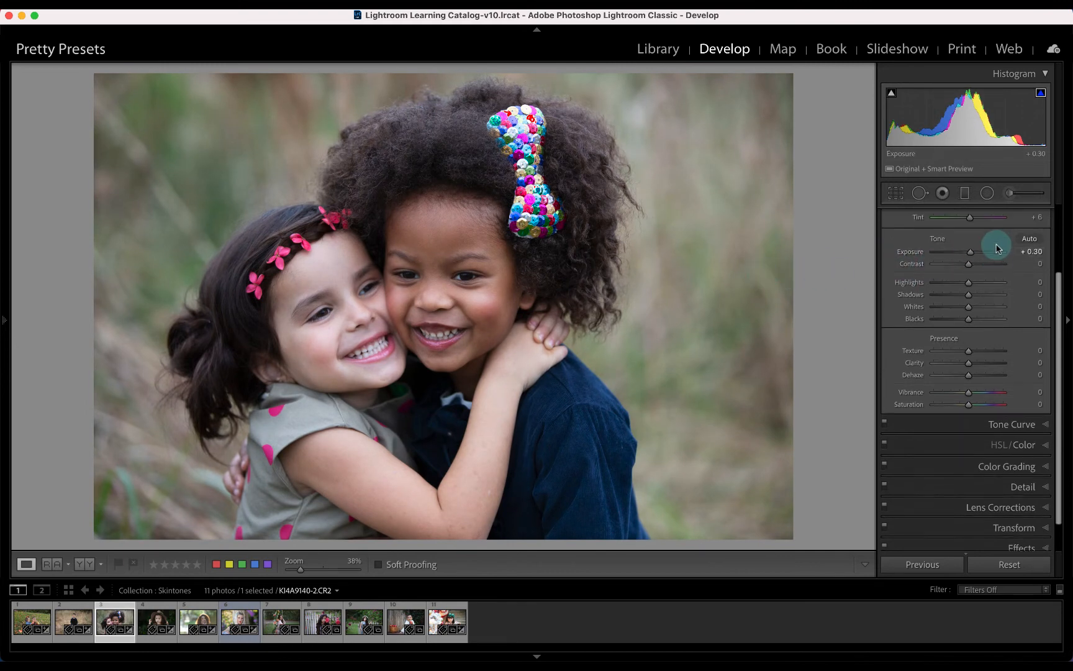
{"action": "left_click", "coordinate": [1011, 249]}
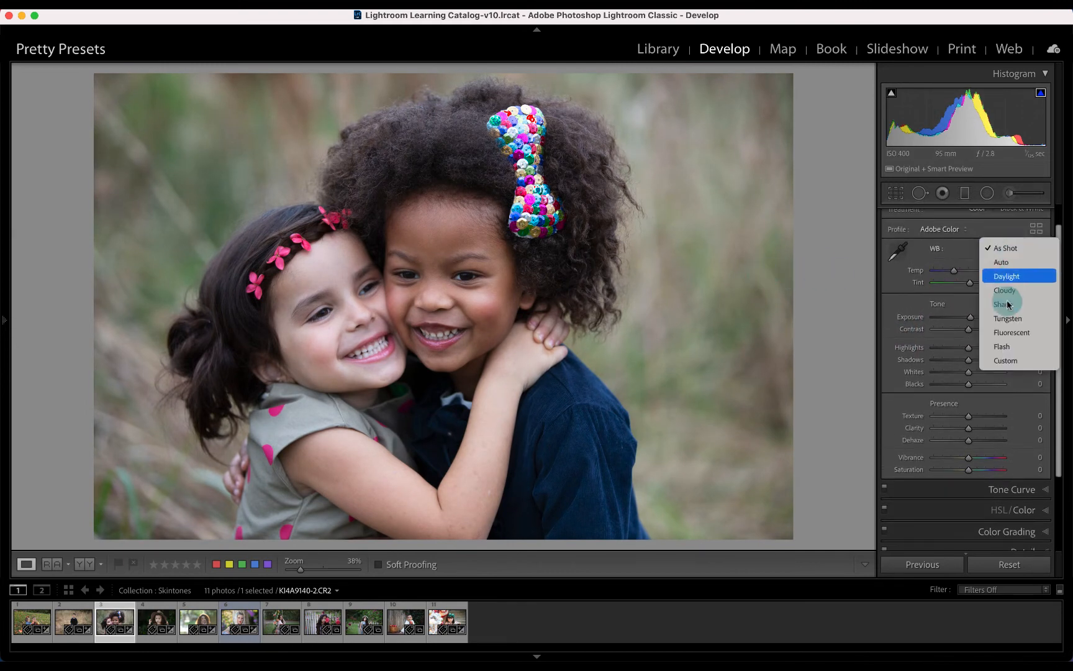
{"action": "left_click", "coordinate": [1006, 350]}
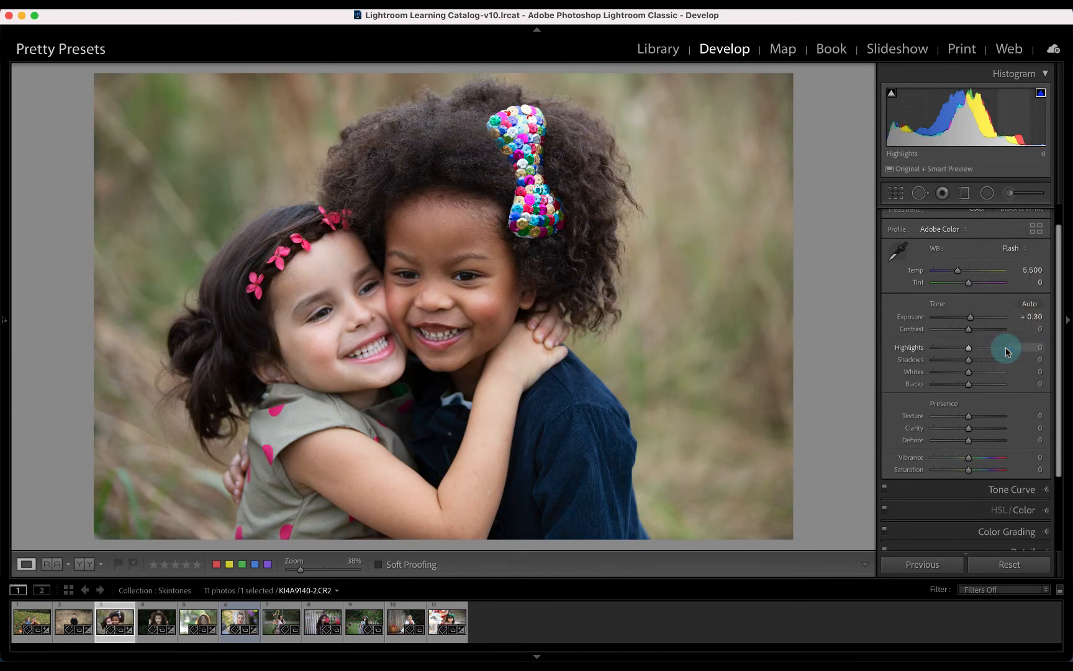
{"action": "left_click", "coordinate": [1012, 248]}
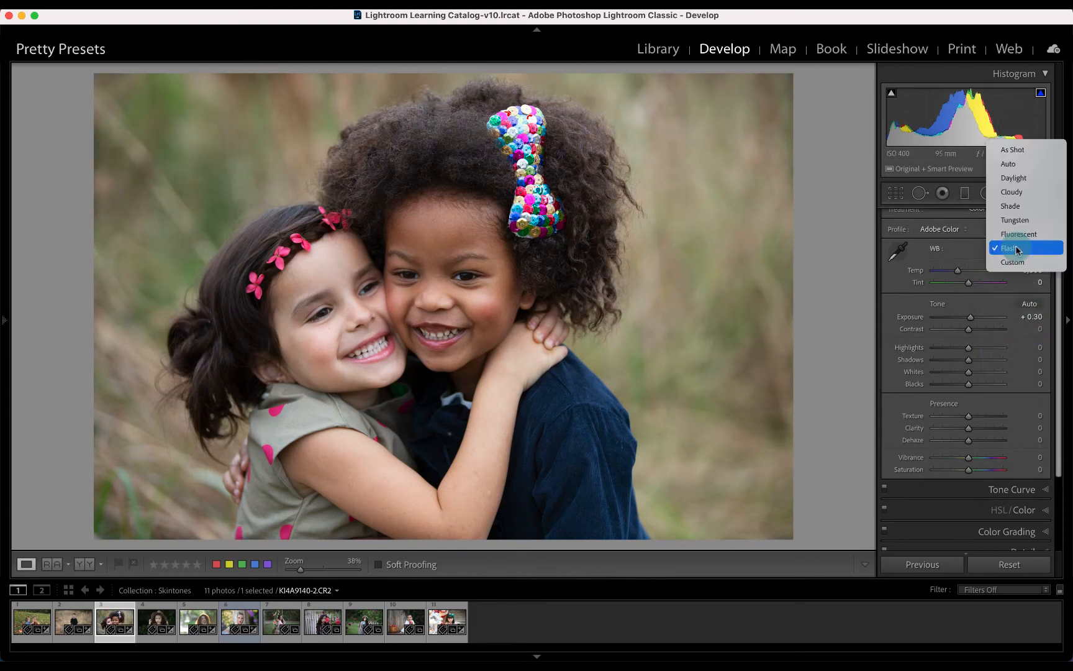
{"action": "left_click", "coordinate": [1008, 165]}
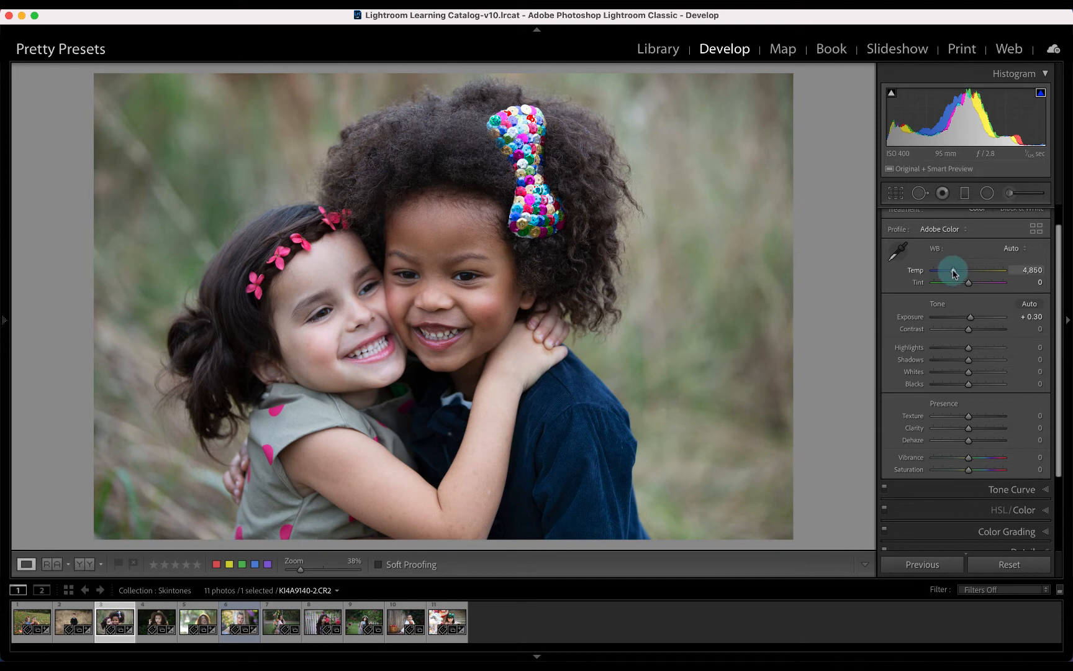
Step: Fine-tune the two girls' white balance to a Temp of 5,374 and a Tint of +6
{"action": "left_click_drag", "start_coordinate": [954, 274], "coordinate": [956, 274]}
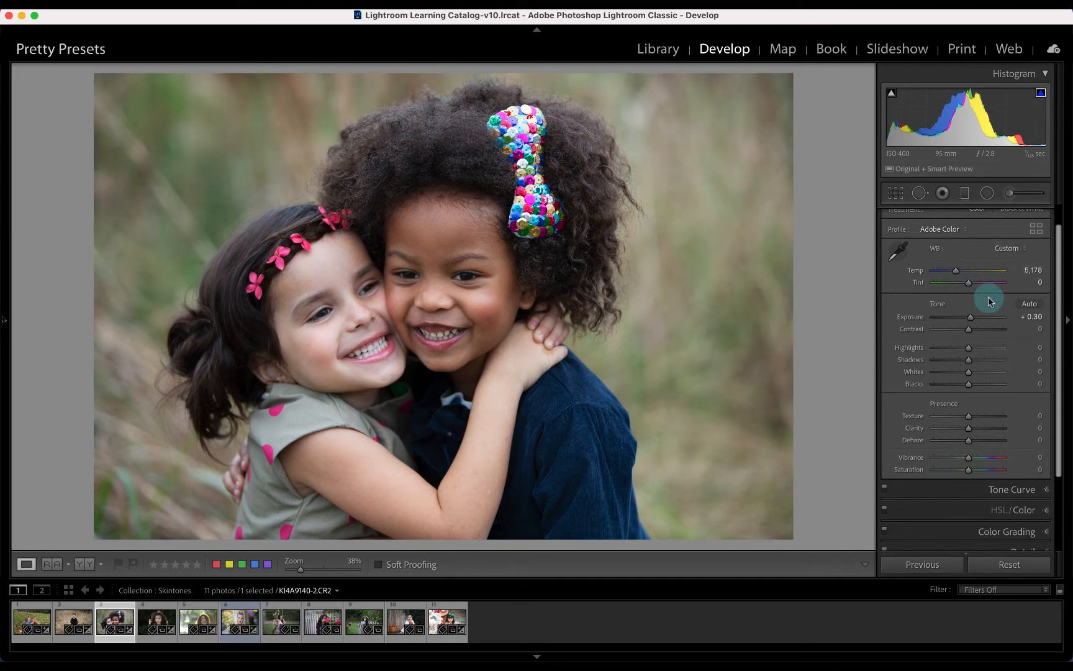
{"action": "left_click_drag", "start_coordinate": [967, 282], "coordinate": [971, 286]}
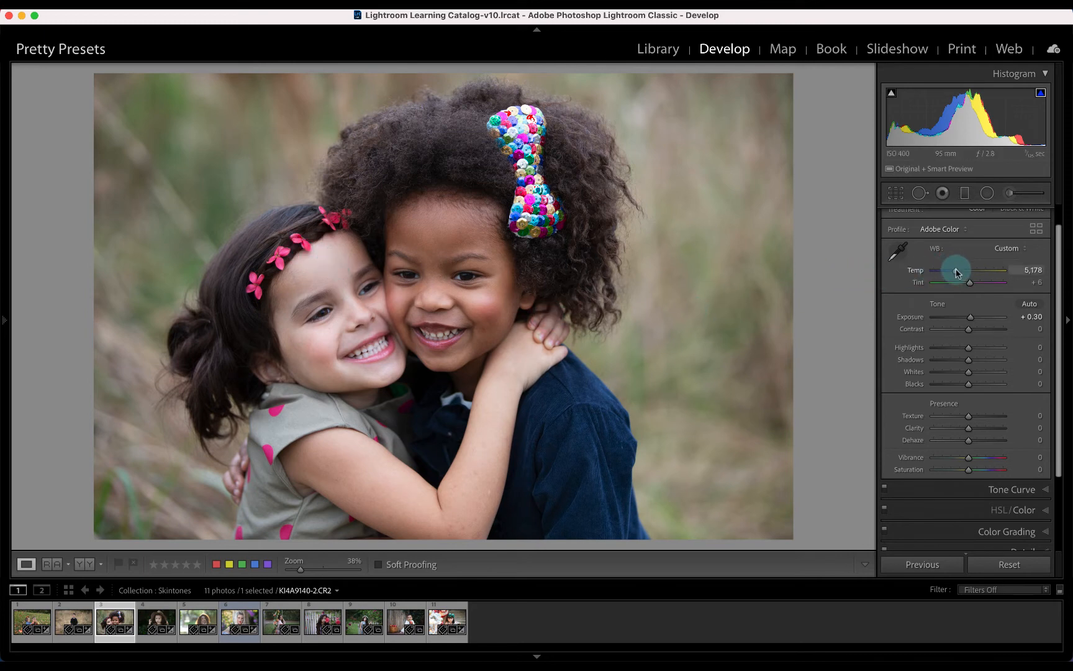
{"action": "left_click_drag", "start_coordinate": [956, 271], "coordinate": [956, 271]}
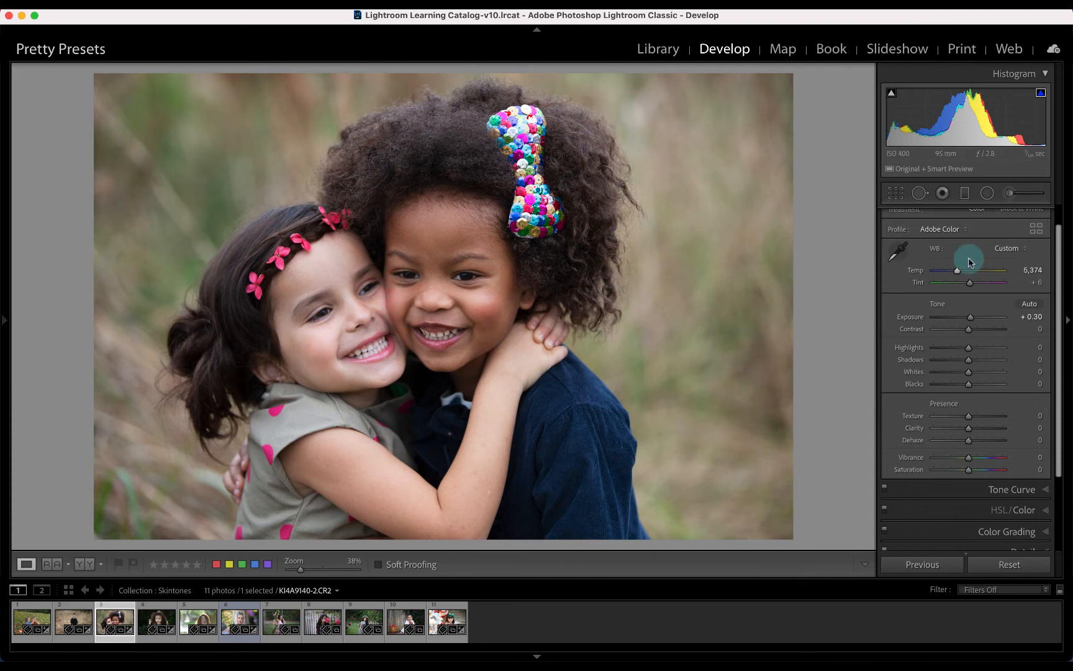
Step: With edit pins hidden and the Portrait - Fix Casts Red brush at size 4.0, paint over the red casts on both girls' cheeks
{"action": "left_click", "coordinate": [1010, 193]}
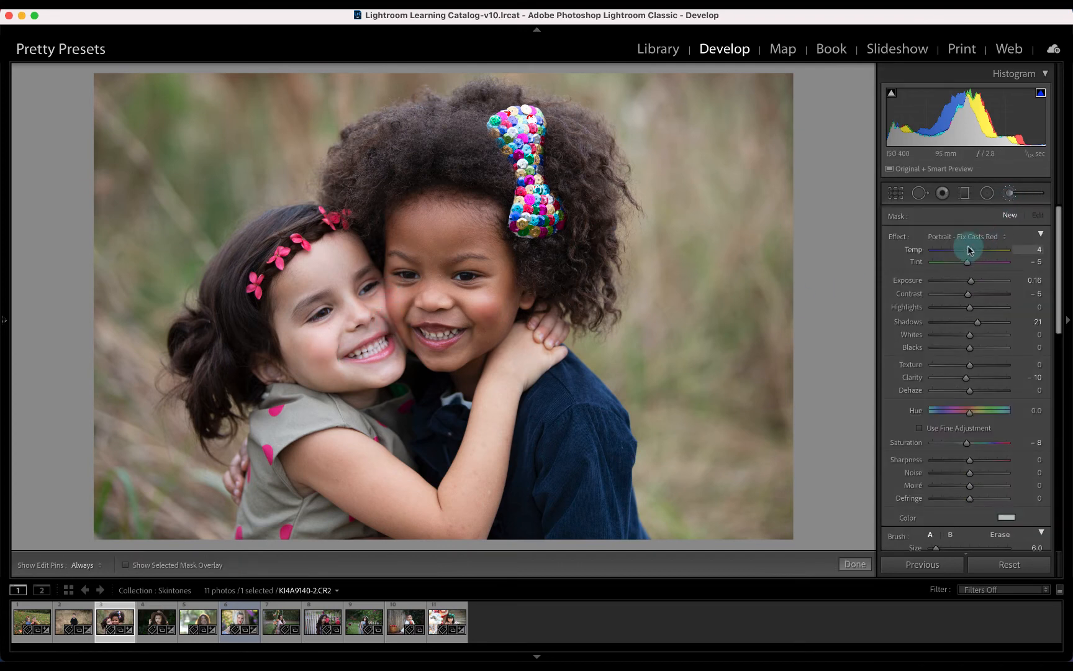
{"action": "scroll", "coordinate": [1006, 365], "scroll_direction": "down", "scroll_amount": 3}
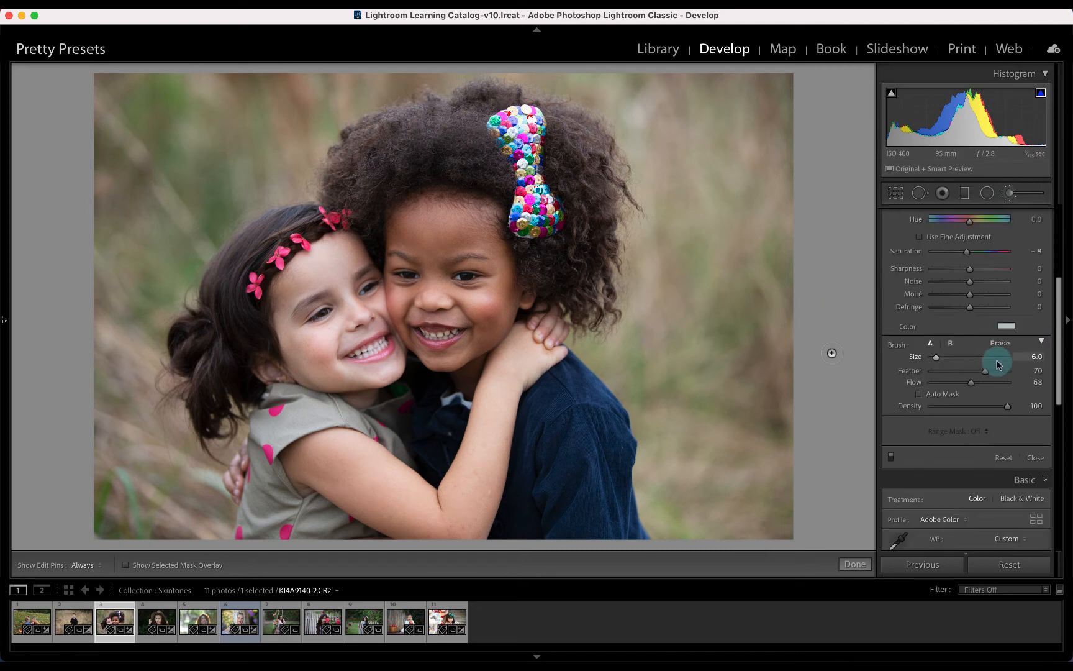
{"action": "scroll", "coordinate": [999, 365], "scroll_direction": "down", "scroll_amount": 1}
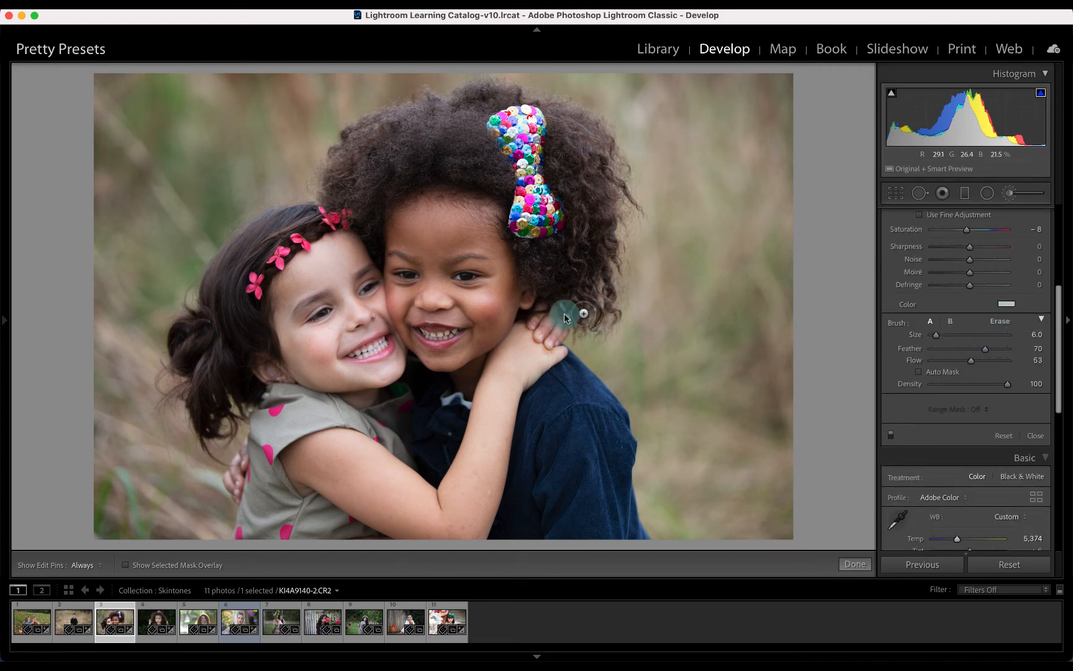
{"action": "key", "text": "h"}
{"action": "key", "text": "bracketleft"}
{"action": "key", "text": "bracketleft"}
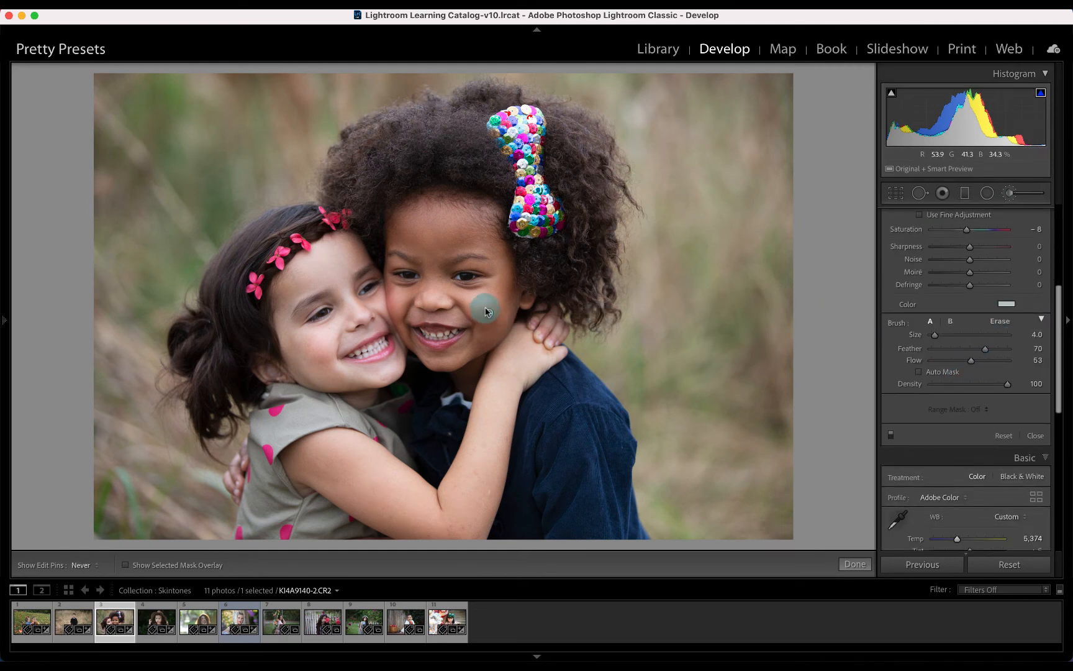
{"action": "left_click_drag", "start_coordinate": [486, 311], "coordinate": [491, 315]}
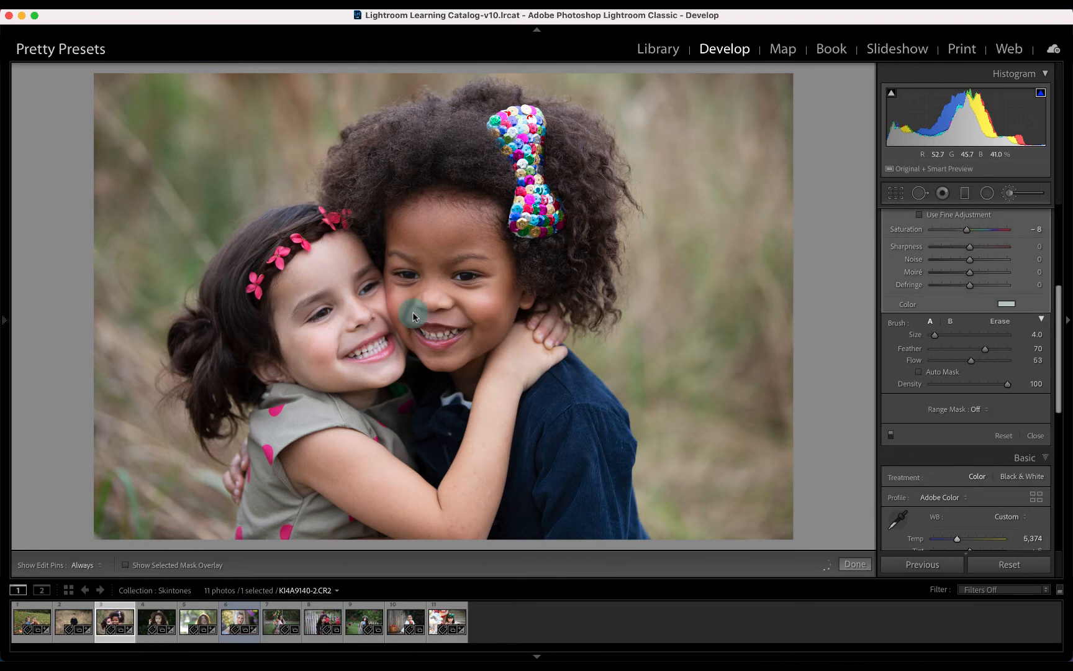
{"action": "left_click_drag", "start_coordinate": [322, 357], "coordinate": [317, 350]}
Step: Reduce the brush size and paint the cast correction along the edge where the girls' cheeks touch
{"action": "key", "text": "bracketleft"}
{"action": "key", "text": "bracketleft"}
{"action": "key", "text": "h"}
{"action": "left_click_drag", "start_coordinate": [392, 317], "coordinate": [403, 335]}
{"action": "left_click_drag", "start_coordinate": [404, 345], "coordinate": [390, 298]}
Step: Finish the brush adjustments and compare the two girls' portrait side by side before and after at 33.3% zoom
{"action": "key", "text": "h"}
{"action": "left_click", "coordinate": [855, 564]}
{"action": "key", "text": "y"}
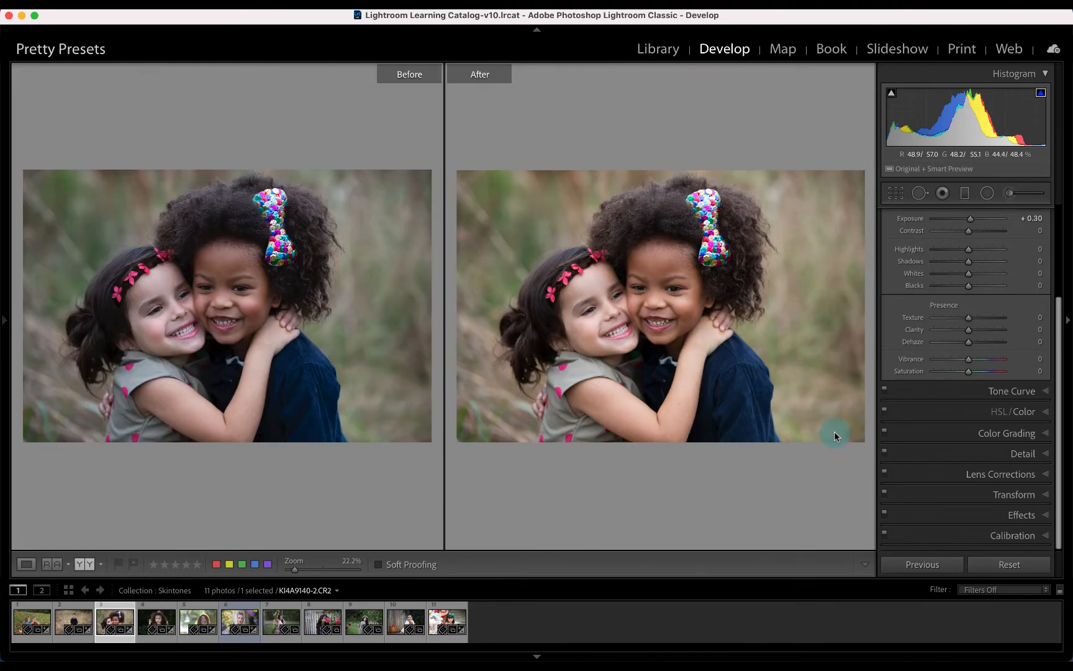
{"action": "left_click", "coordinate": [834, 435]}
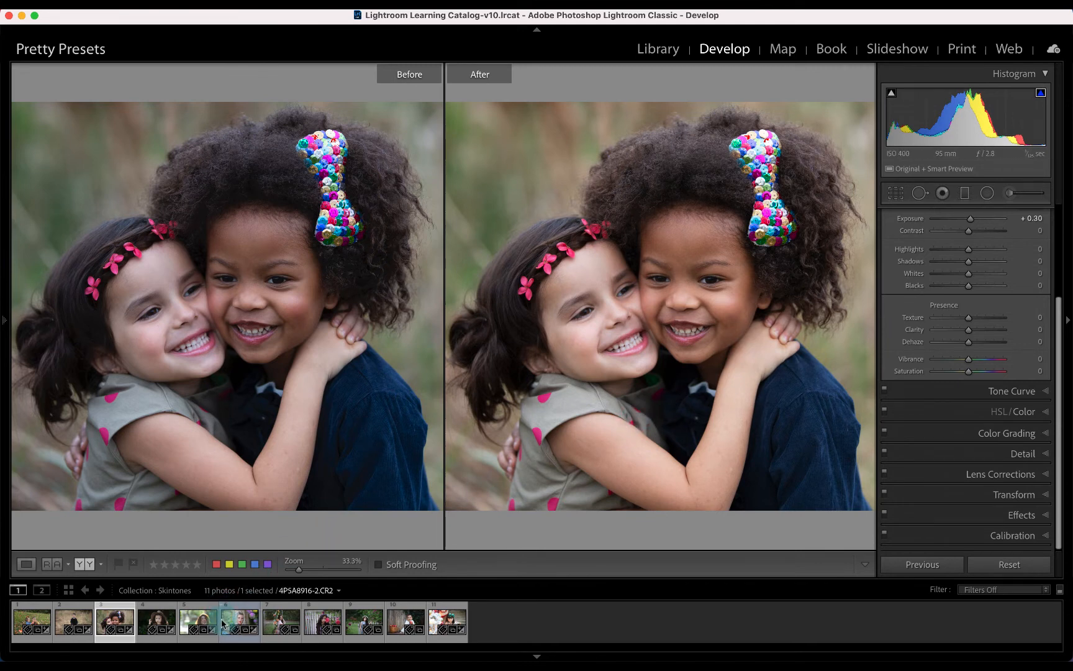
Step: Open IMG_0909.DNG of the girl in the hat in single view at 50% zoom and reset its develop settings
{"action": "left_click", "coordinate": [153, 620]}
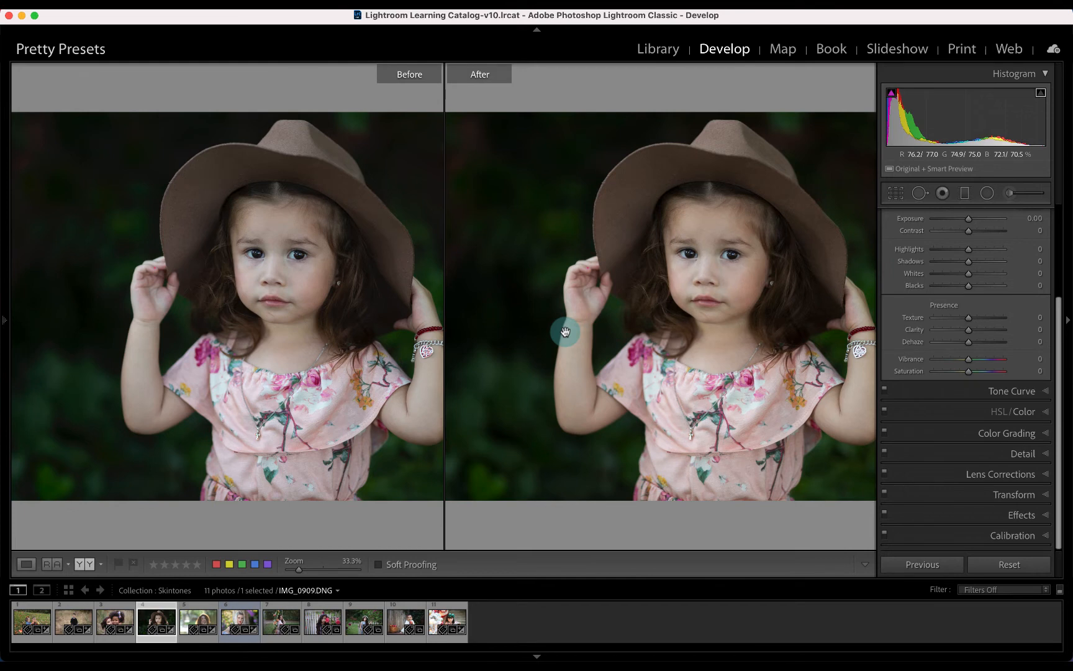
{"action": "key", "text": "y"}
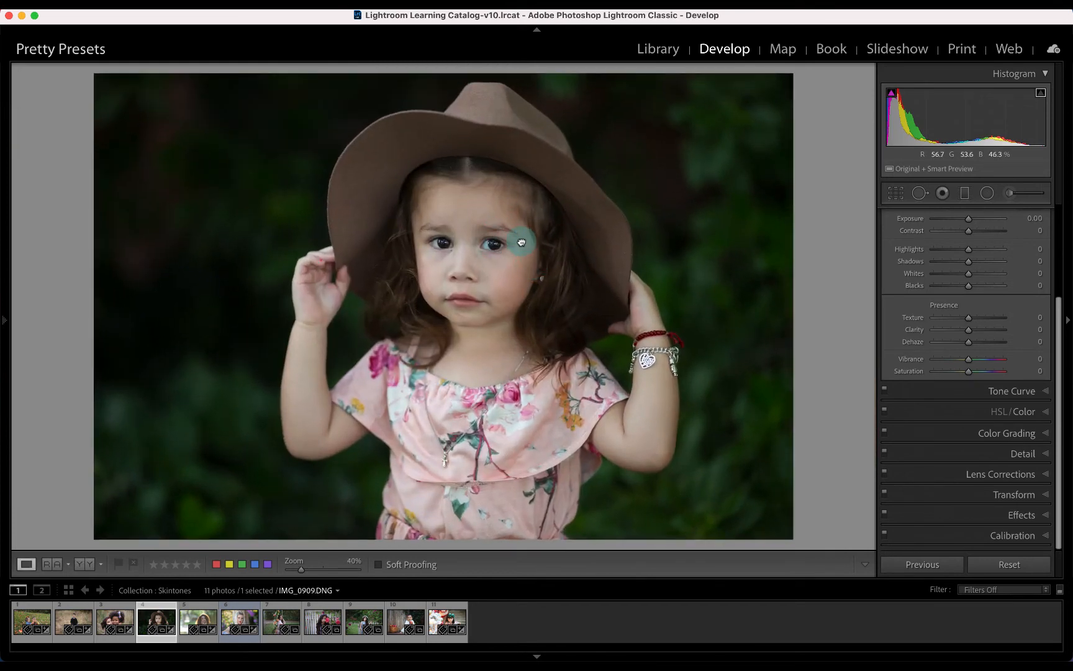
{"action": "left_click", "coordinate": [521, 242]}
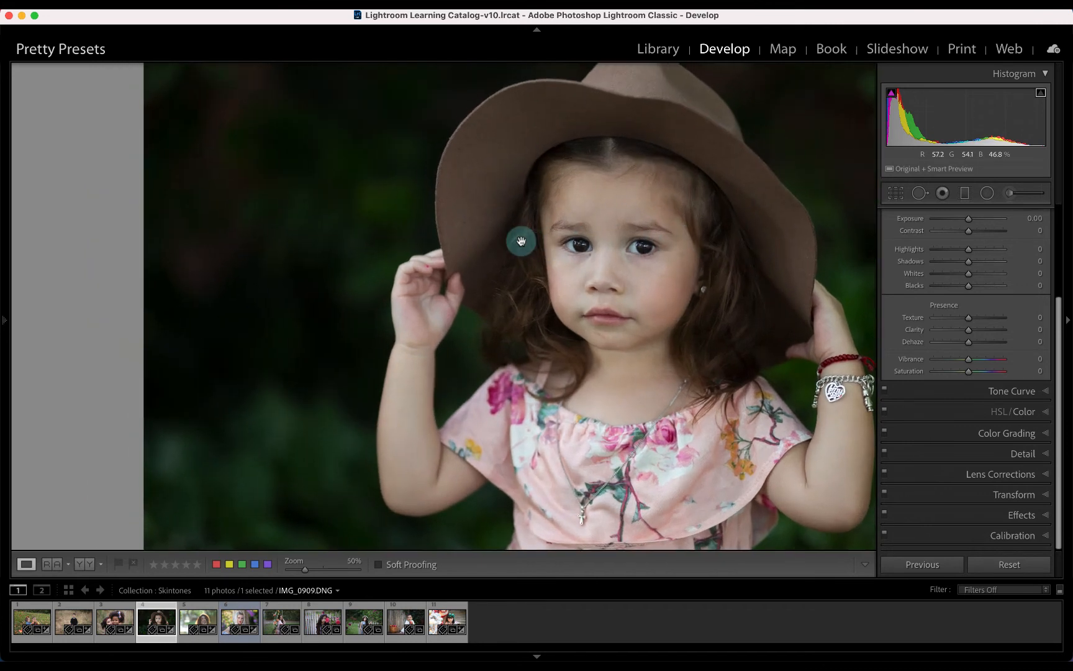
{"action": "left_click_drag", "start_coordinate": [629, 293], "coordinate": [439, 254]}
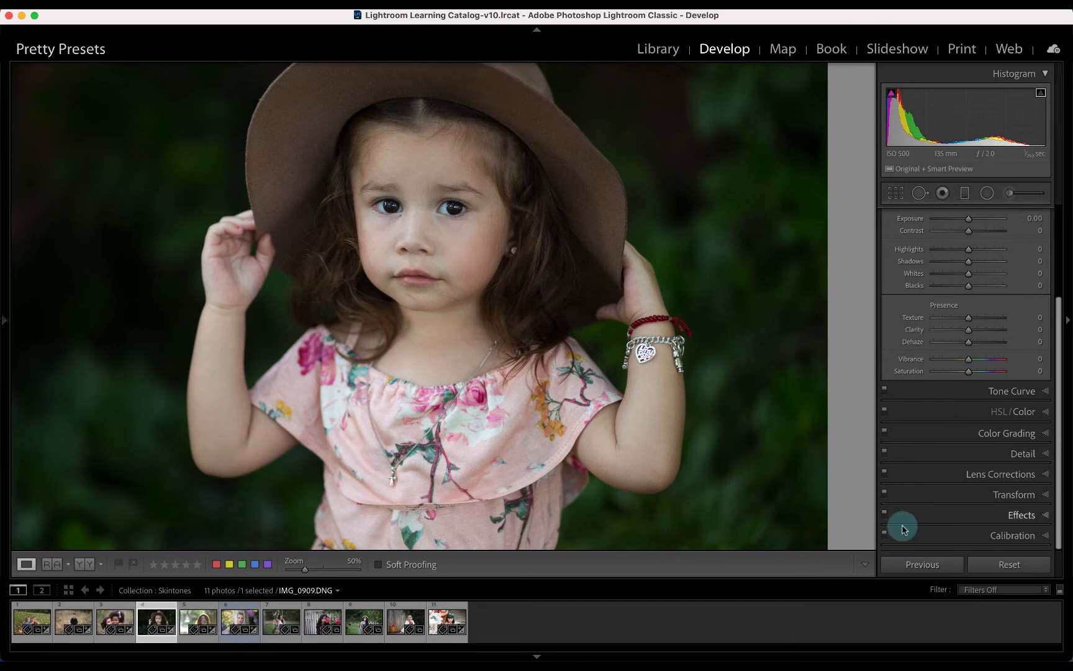
{"action": "left_click", "coordinate": [1008, 561]}
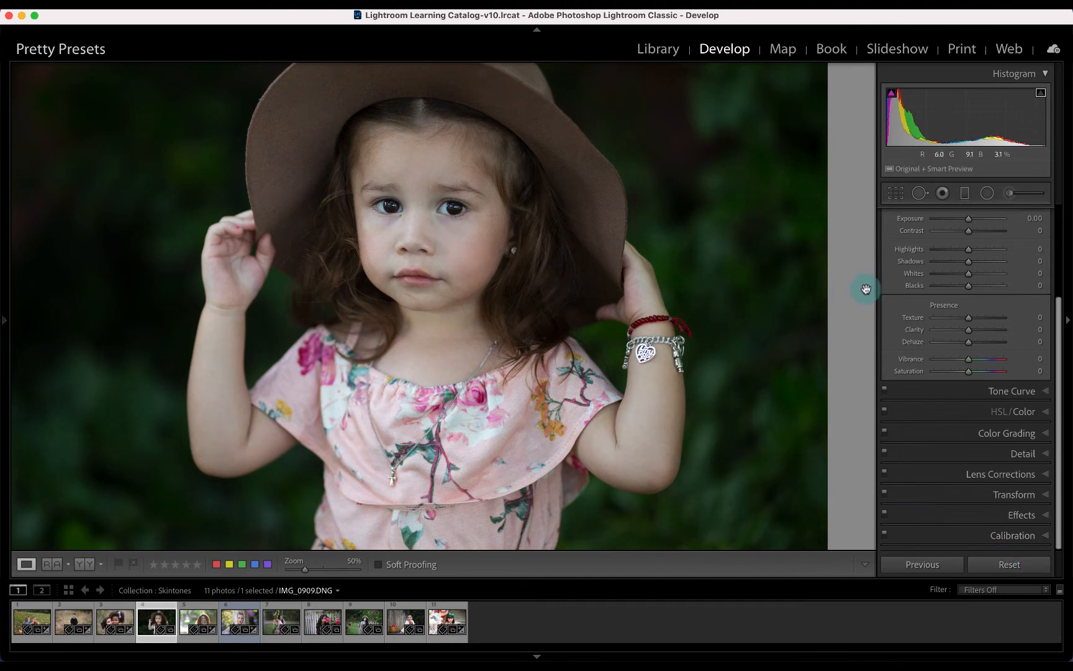
Step: Try the Flash white balance on the hat portrait, switch to Auto, and warm the Temp to 5,977
{"action": "scroll", "coordinate": [953, 300], "scroll_direction": "up", "scroll_amount": 3}
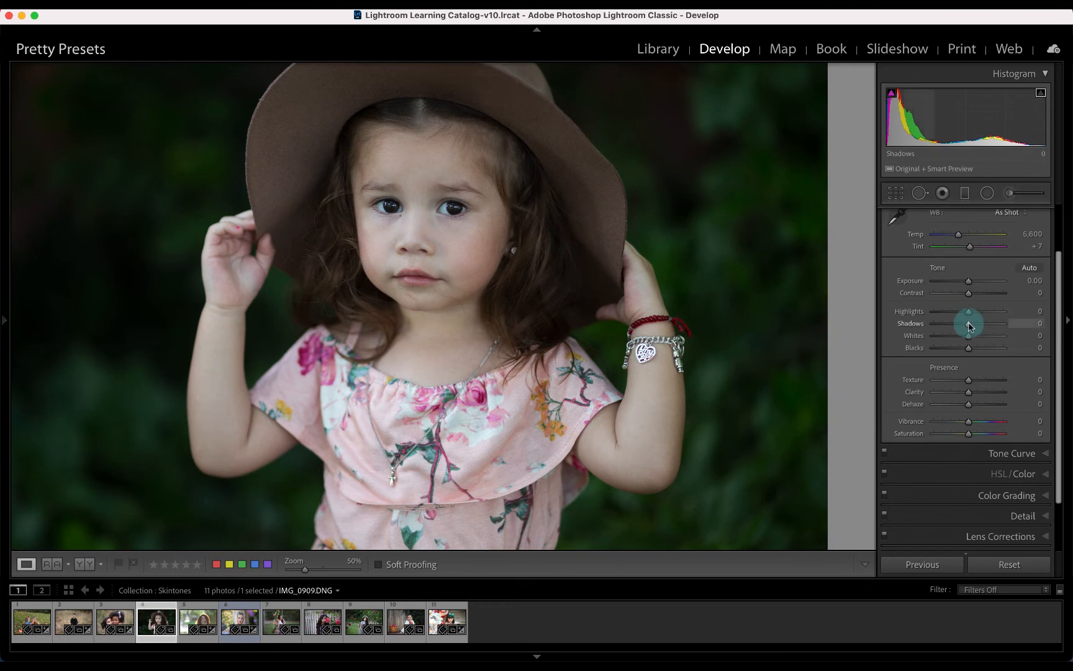
{"action": "scroll", "coordinate": [956, 276], "scroll_direction": "up", "scroll_amount": 2}
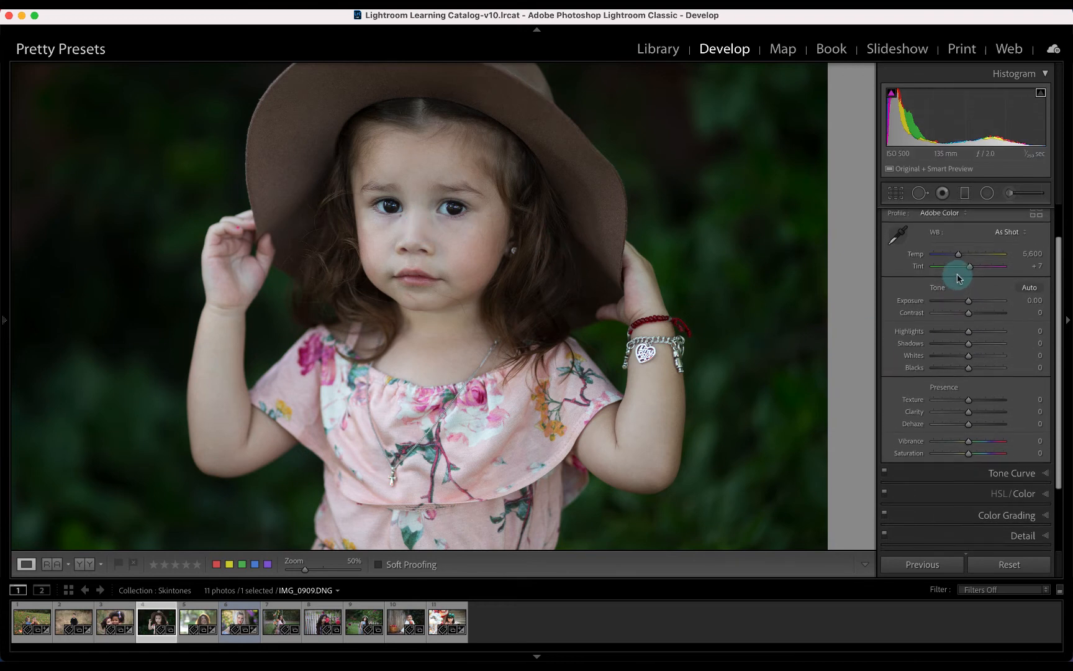
{"action": "left_click", "coordinate": [1008, 244]}
{"action": "left_click", "coordinate": [1006, 342]}
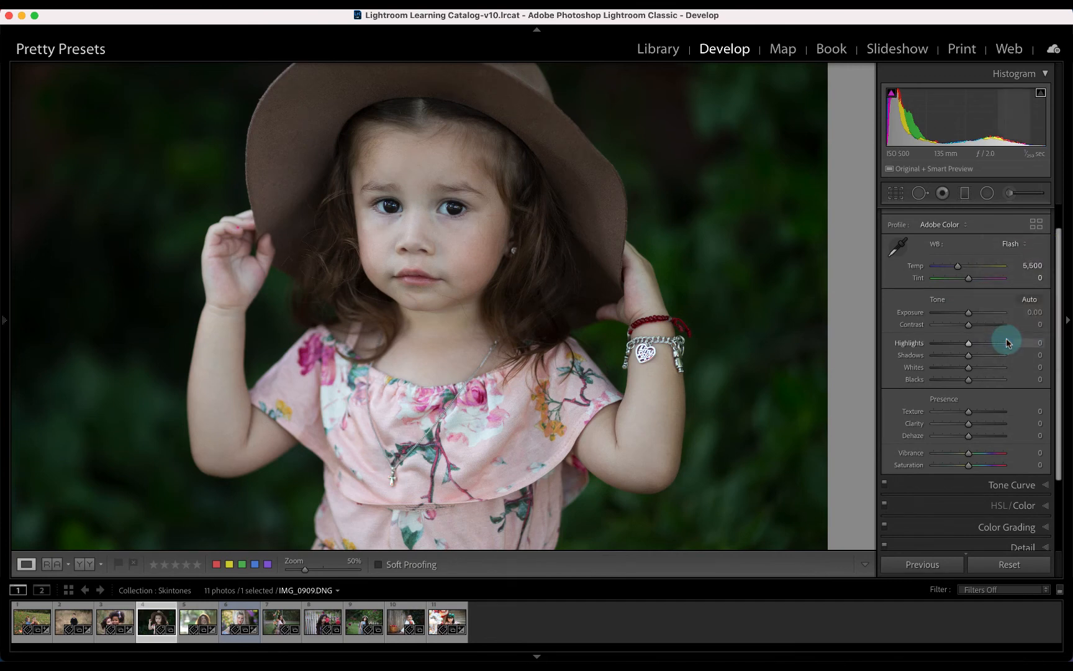
{"action": "left_click", "coordinate": [1009, 244]}
{"action": "left_click", "coordinate": [1008, 159]}
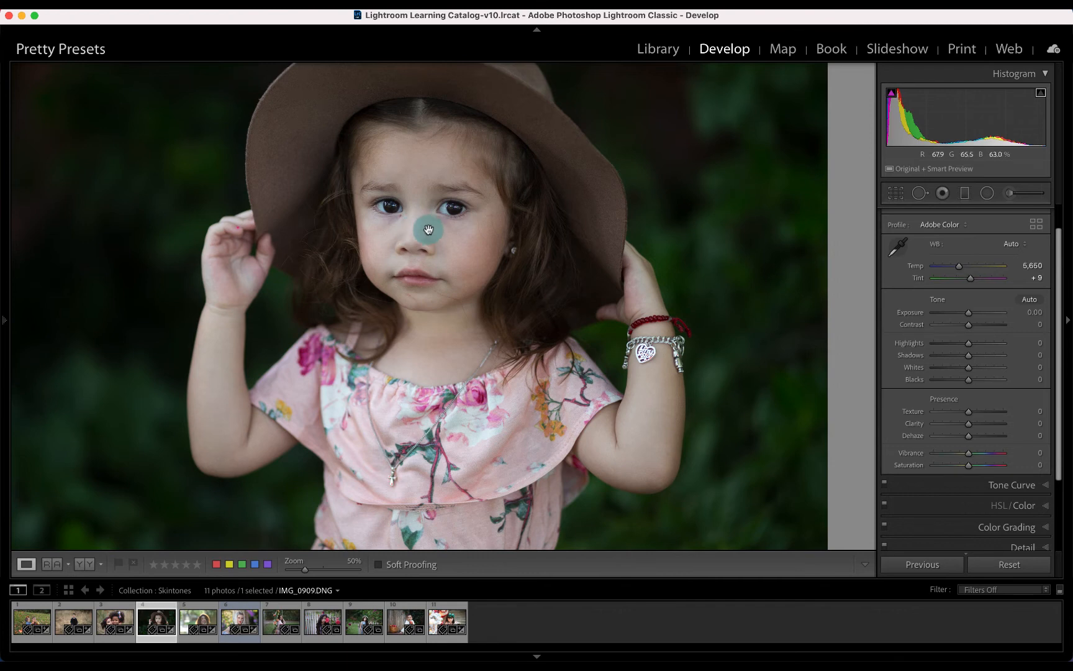
{"action": "left_click_drag", "start_coordinate": [971, 268], "coordinate": [961, 265]}
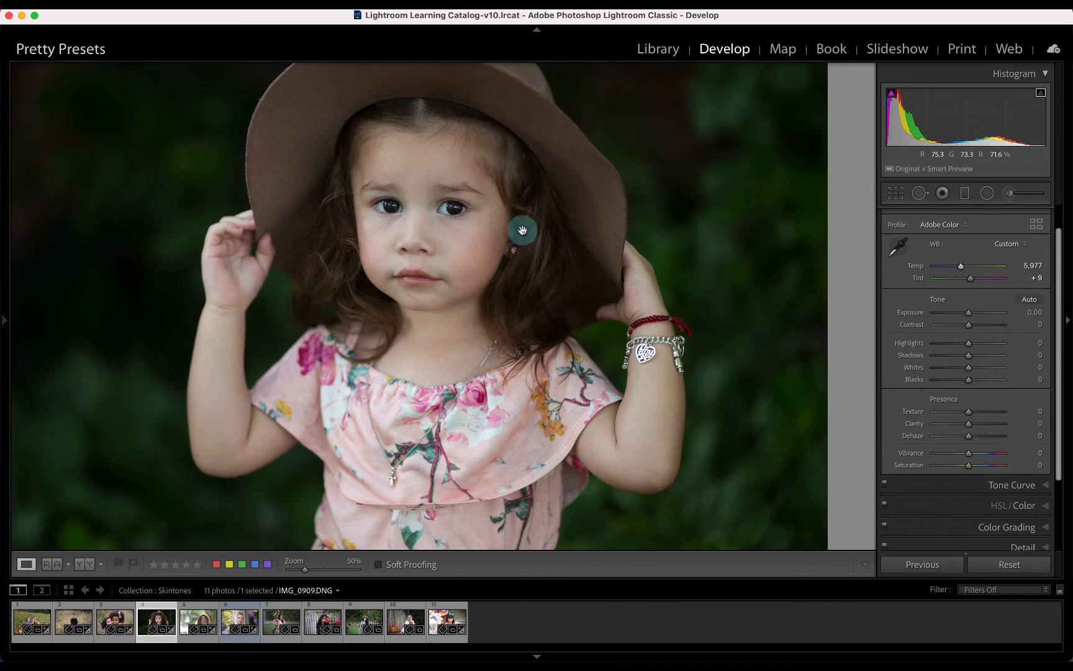
Step: Set the hat portrait's Exposure to +0.30 and compare it side by side before and after
{"action": "left_click_drag", "start_coordinate": [968, 312], "coordinate": [972, 315]}
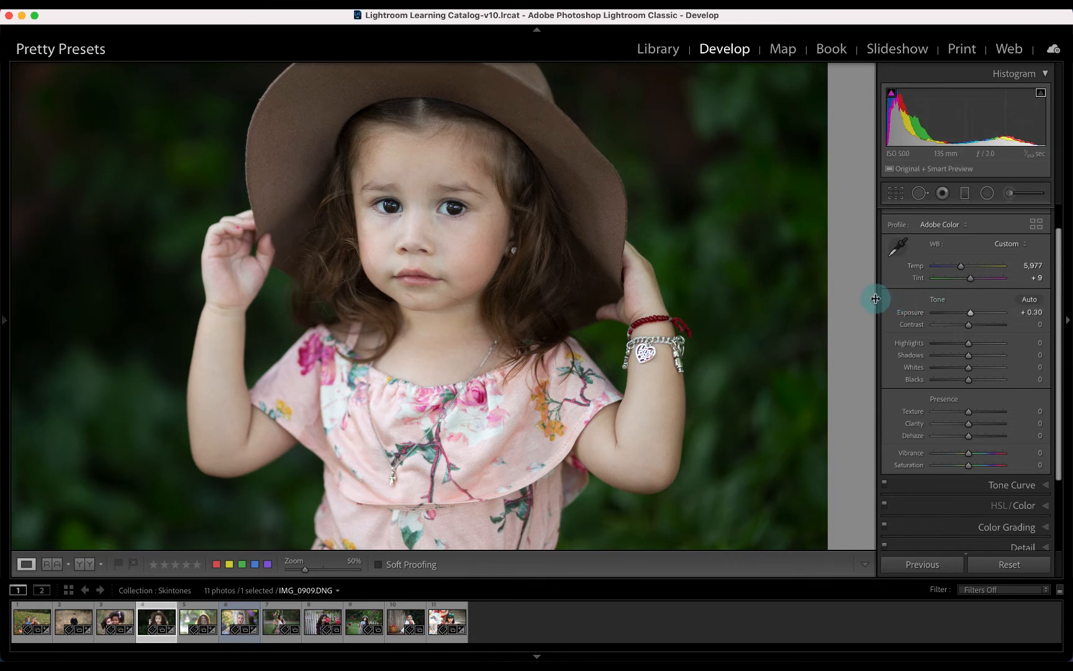
{"action": "key", "text": "y"}
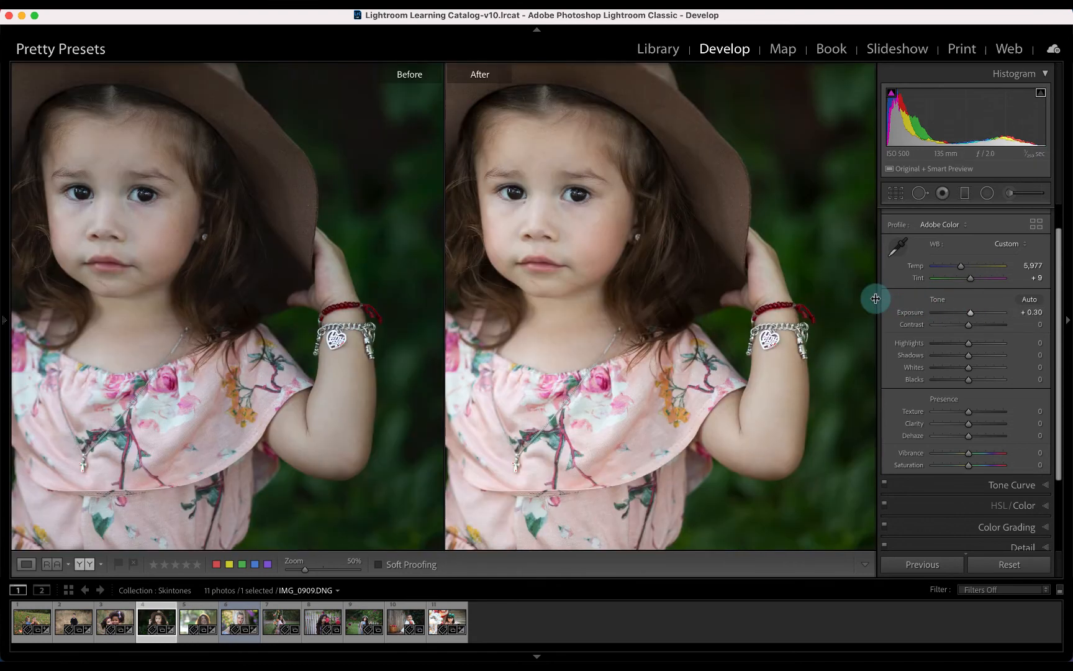
{"action": "left_click_drag", "start_coordinate": [660, 262], "coordinate": [770, 300]}
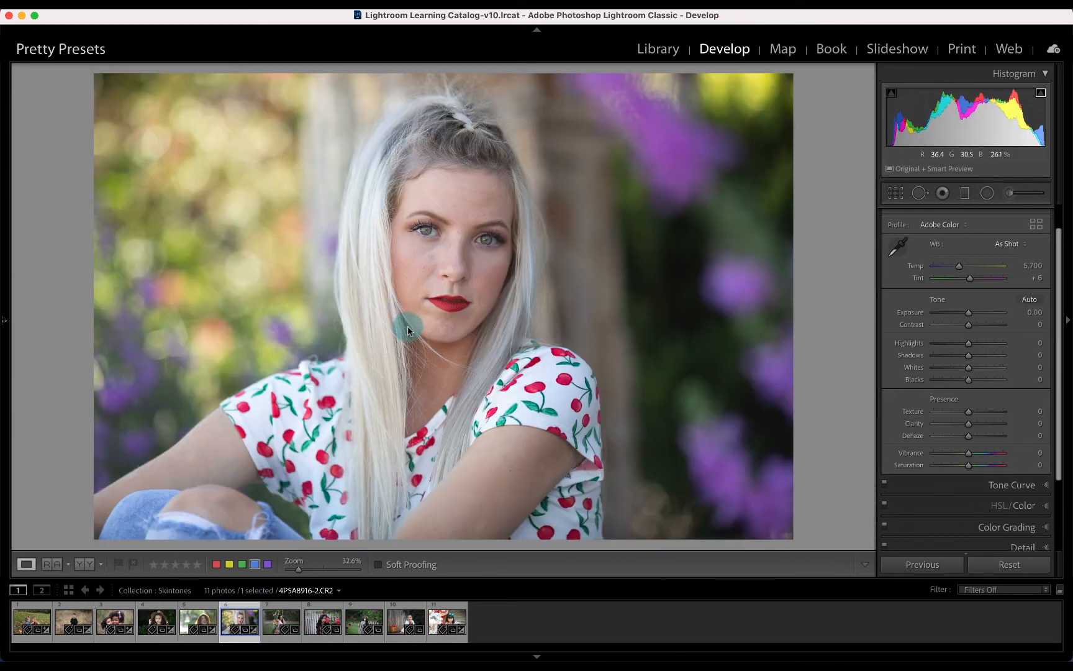
Step: Reset the portrait 4PSA8916-2.CR2 of the blonde woman and frame her face at 50% zoom
{"action": "left_click", "coordinate": [1009, 567]}
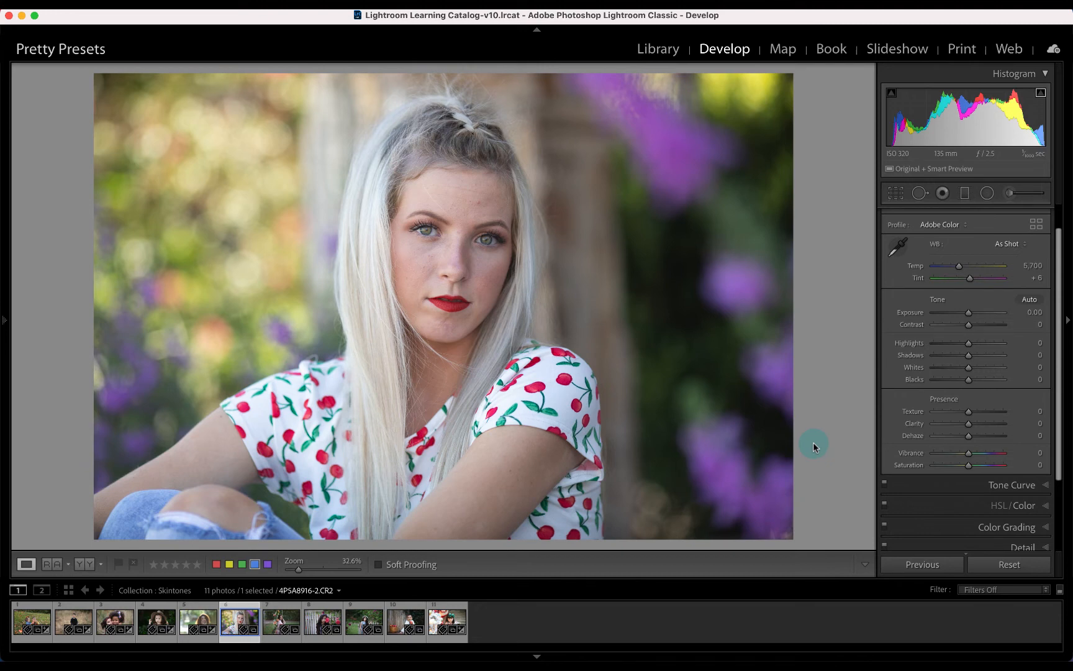
{"action": "left_click", "coordinate": [814, 444]}
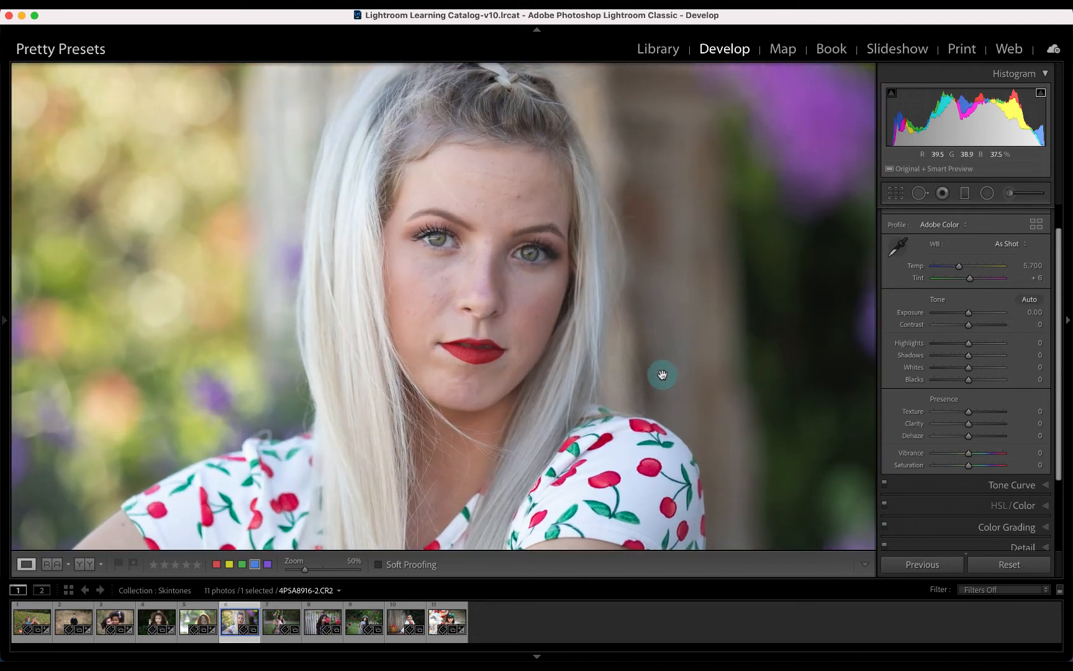
{"action": "left_click_drag", "start_coordinate": [661, 374], "coordinate": [565, 388]}
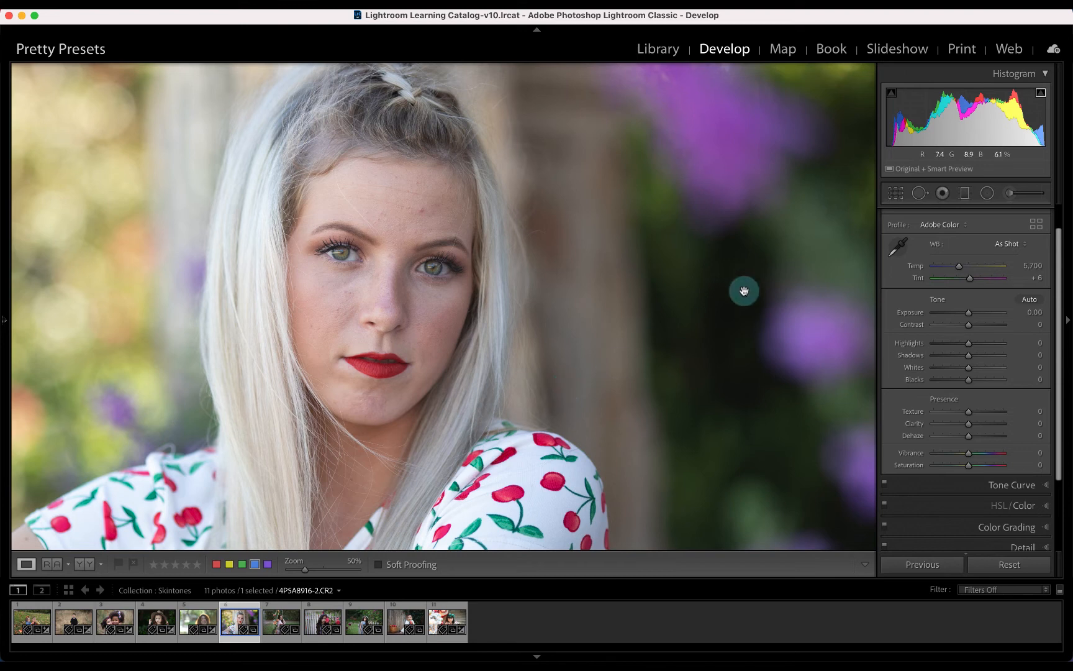
Step: Use Spot Removal in Heal mode with Opacity 80 to retouch the blemish on the woman's forehead
{"action": "left_click", "coordinate": [920, 193]}
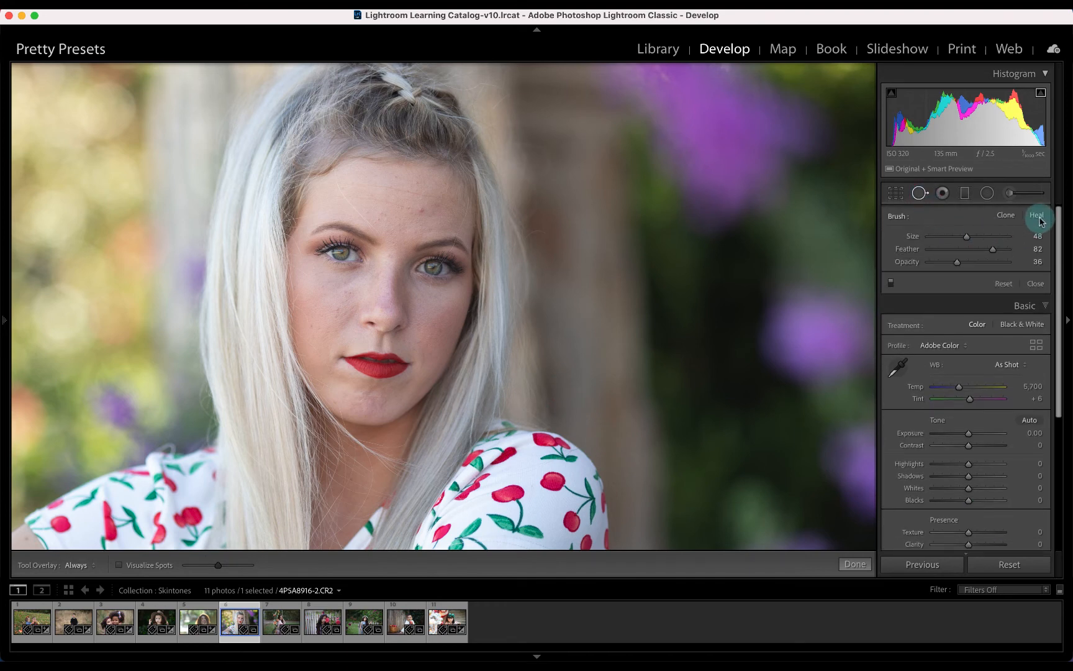
{"action": "left_click_drag", "start_coordinate": [958, 261], "coordinate": [991, 261]}
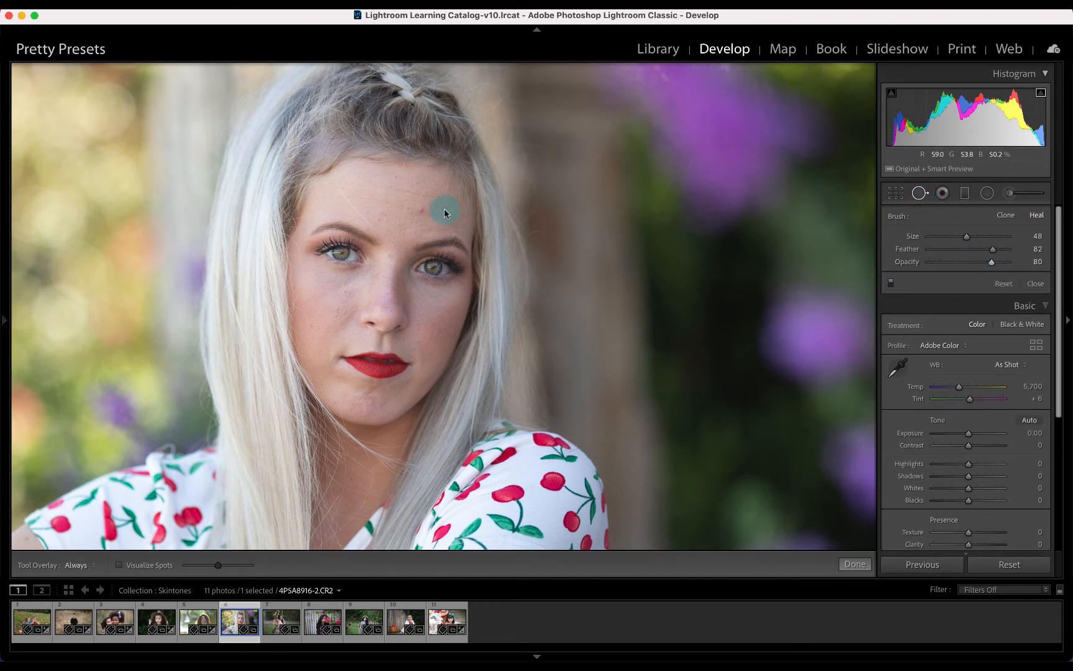
{"action": "left_click", "coordinate": [424, 210]}
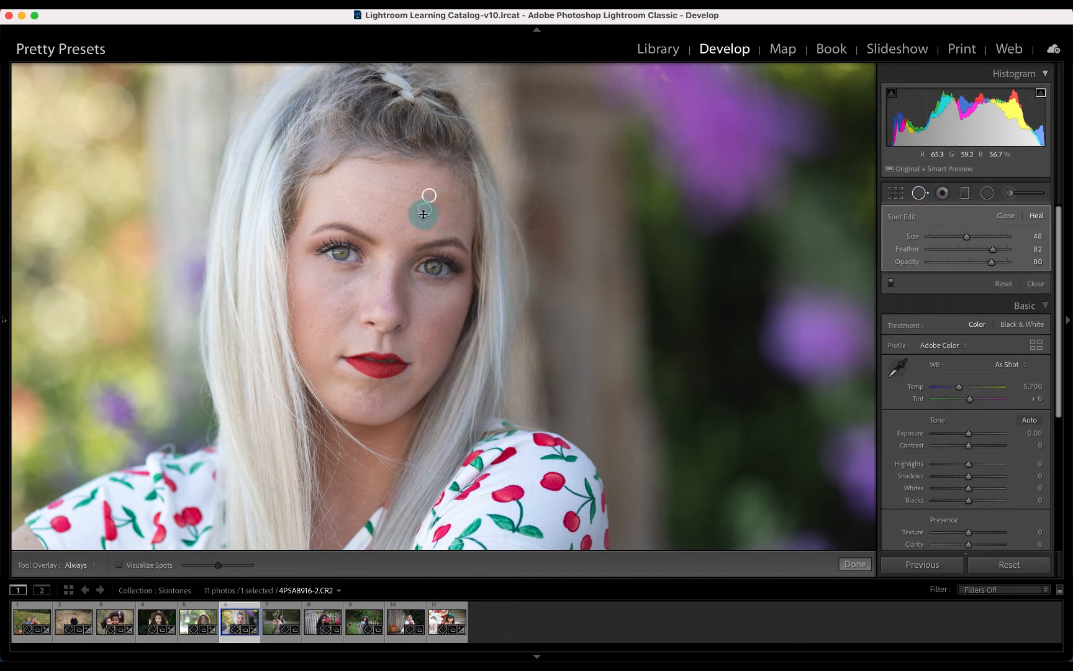
{"action": "left_click_drag", "start_coordinate": [424, 214], "coordinate": [420, 213]}
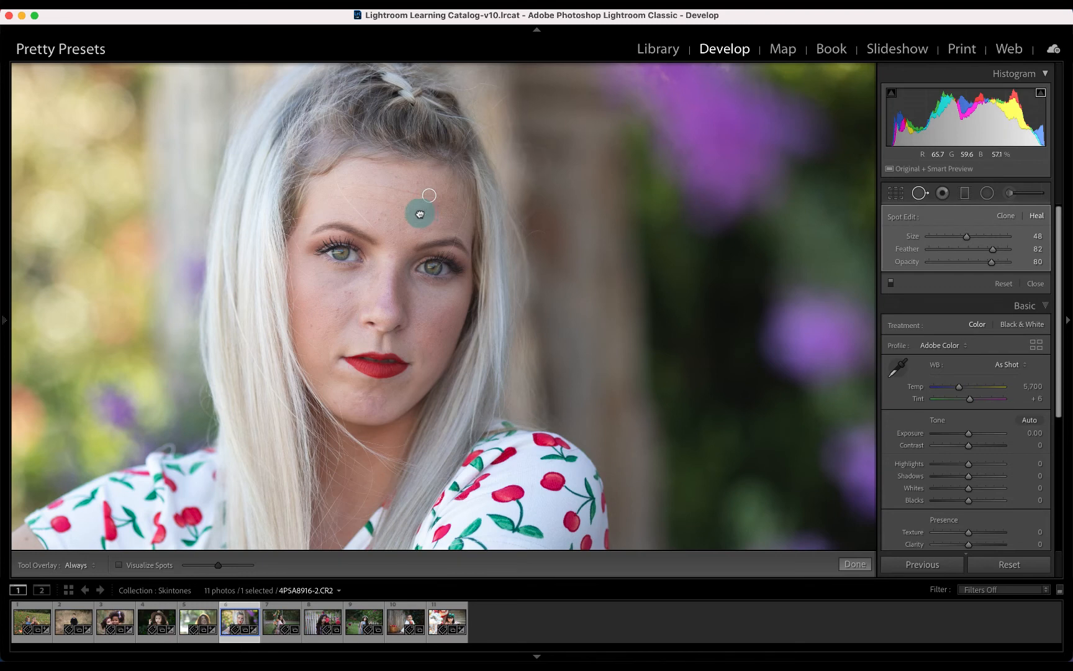
Step: Heal another spot in the middle of the woman's forehead and finish the spot removal
{"action": "left_click", "coordinate": [384, 216]}
{"action": "left_click", "coordinate": [854, 564]}
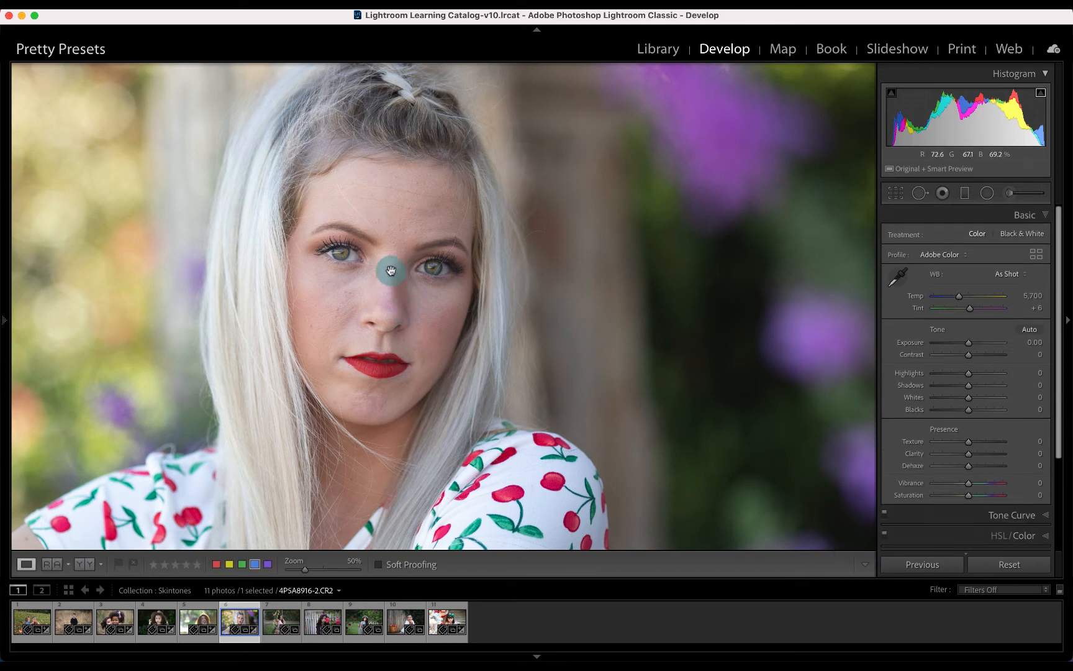
Step: Paint the bridge of the nose with the Portrait - Fix Casts Red brush at size 5.0 and close the brush
{"action": "left_click", "coordinate": [1012, 193]}
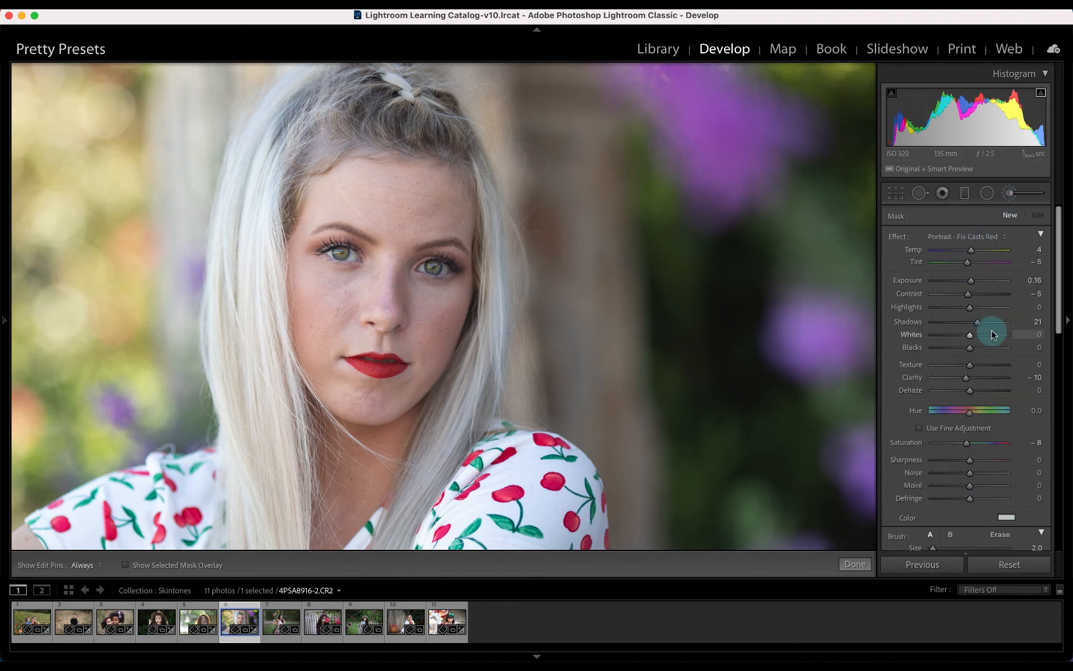
{"action": "scroll", "coordinate": [990, 333], "scroll_direction": "down", "scroll_amount": 5}
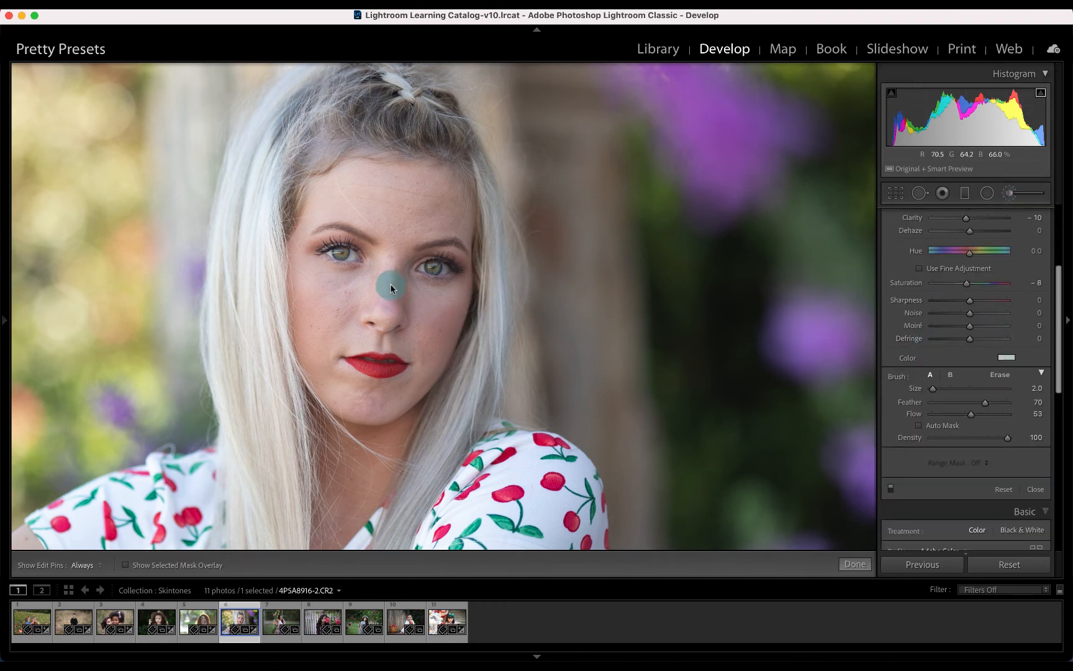
{"action": "scroll", "coordinate": [390, 286], "scroll_direction": "up", "scroll_amount": 3}
{"action": "key", "text": "h"}
{"action": "key", "text": "h"}
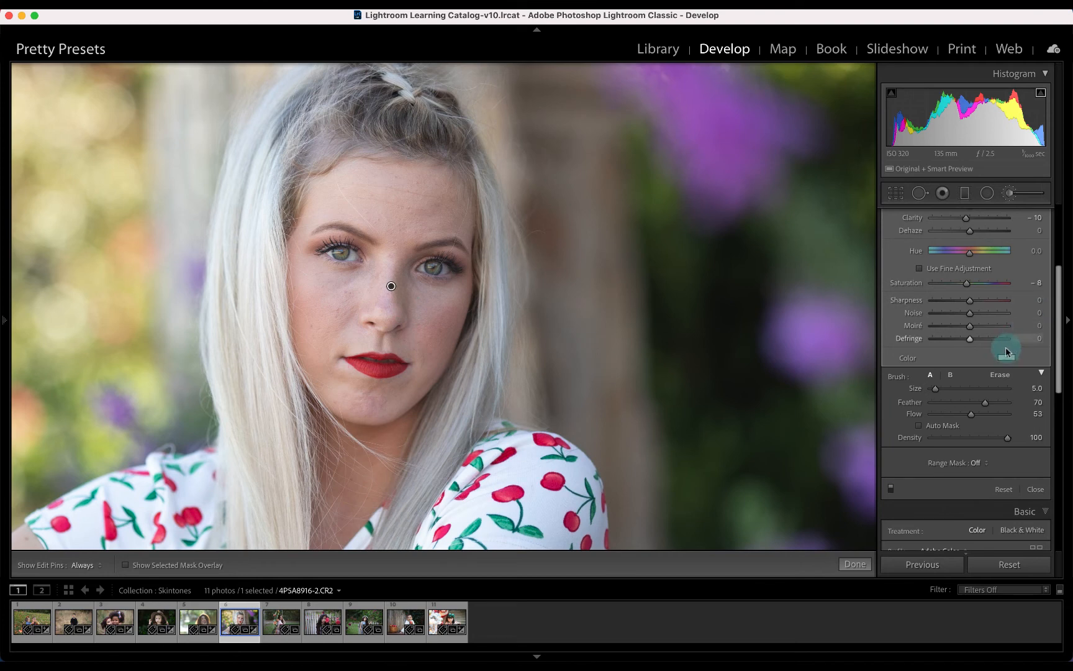
{"action": "scroll", "coordinate": [978, 350], "scroll_direction": "down", "scroll_amount": 3}
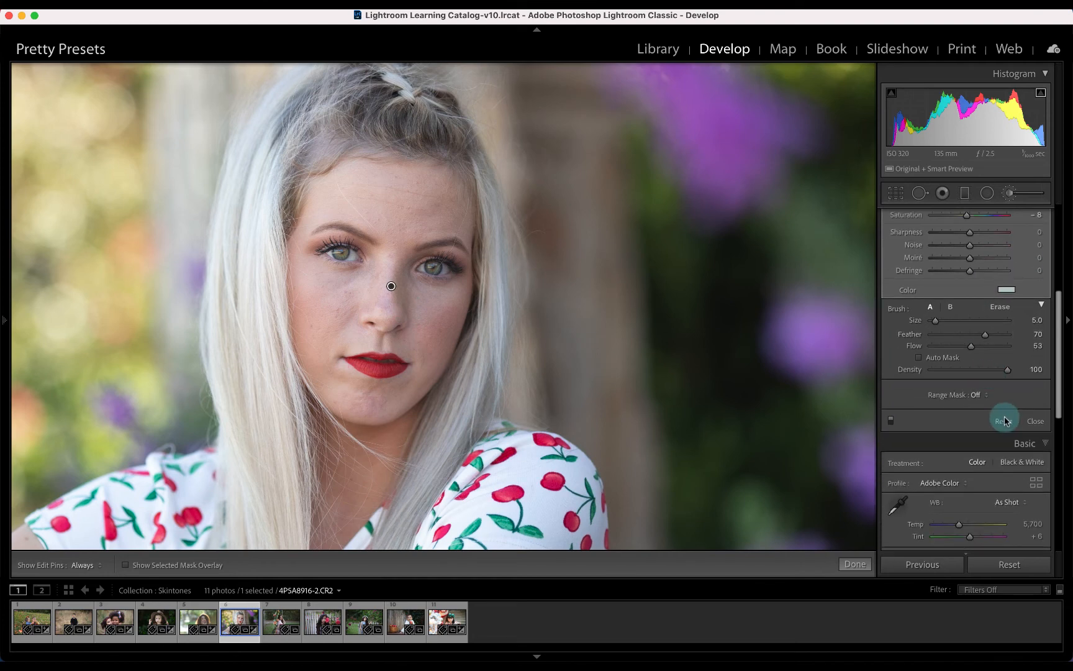
{"action": "left_click", "coordinate": [1032, 420]}
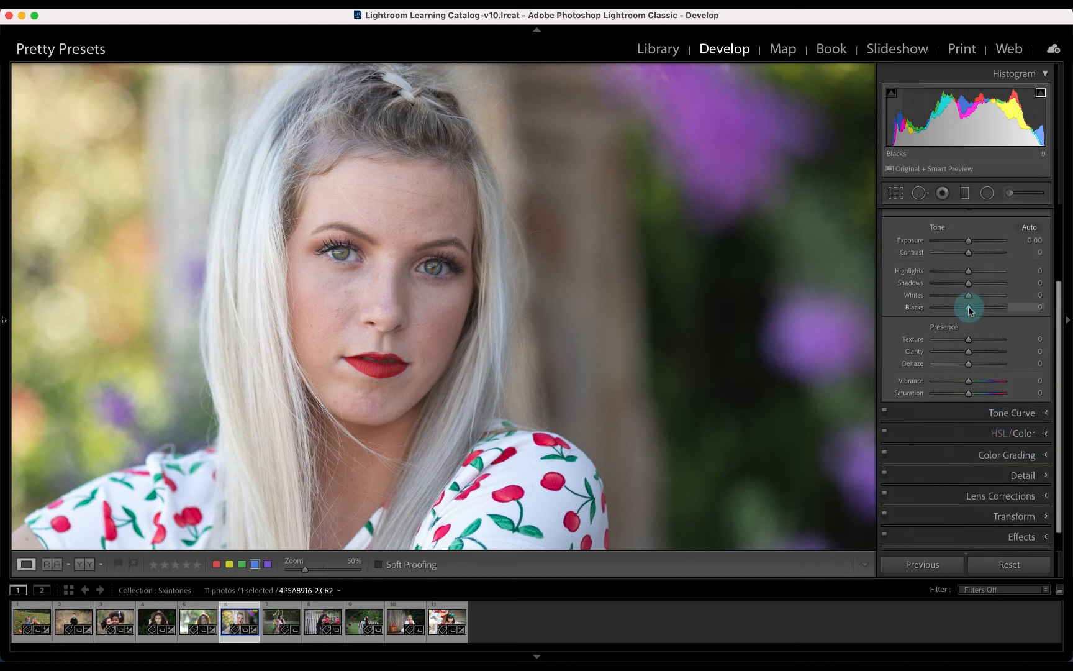
Step: Raise the portrait's overall Exposure to +0.20
{"action": "scroll", "coordinate": [971, 310], "scroll_direction": "up", "scroll_amount": 3}
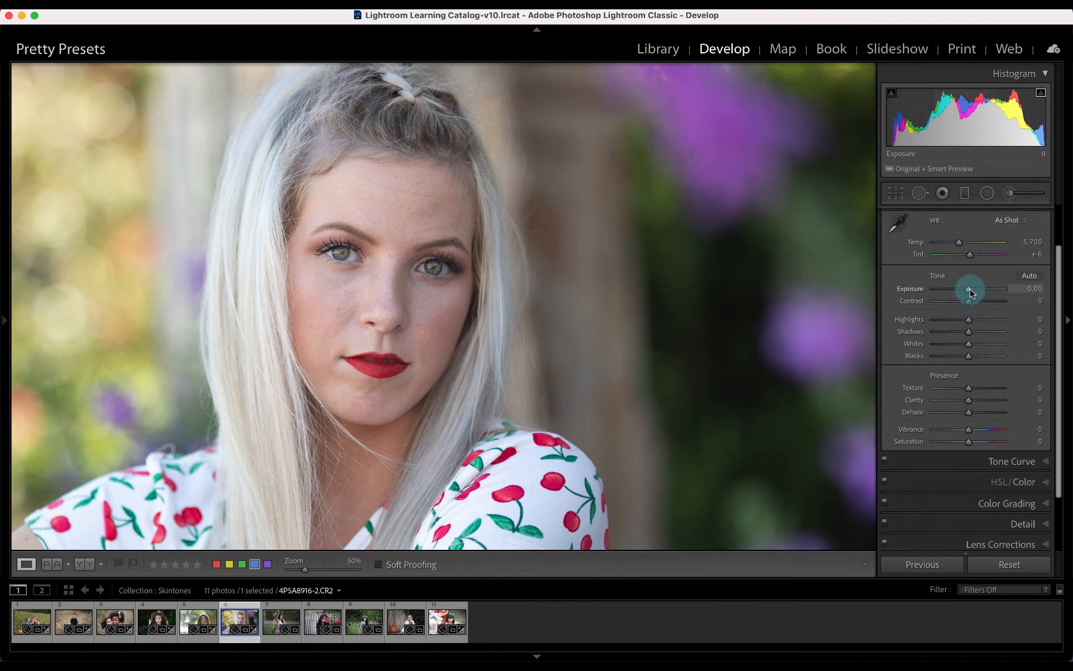
{"action": "left_click_drag", "start_coordinate": [970, 292], "coordinate": [972, 290]}
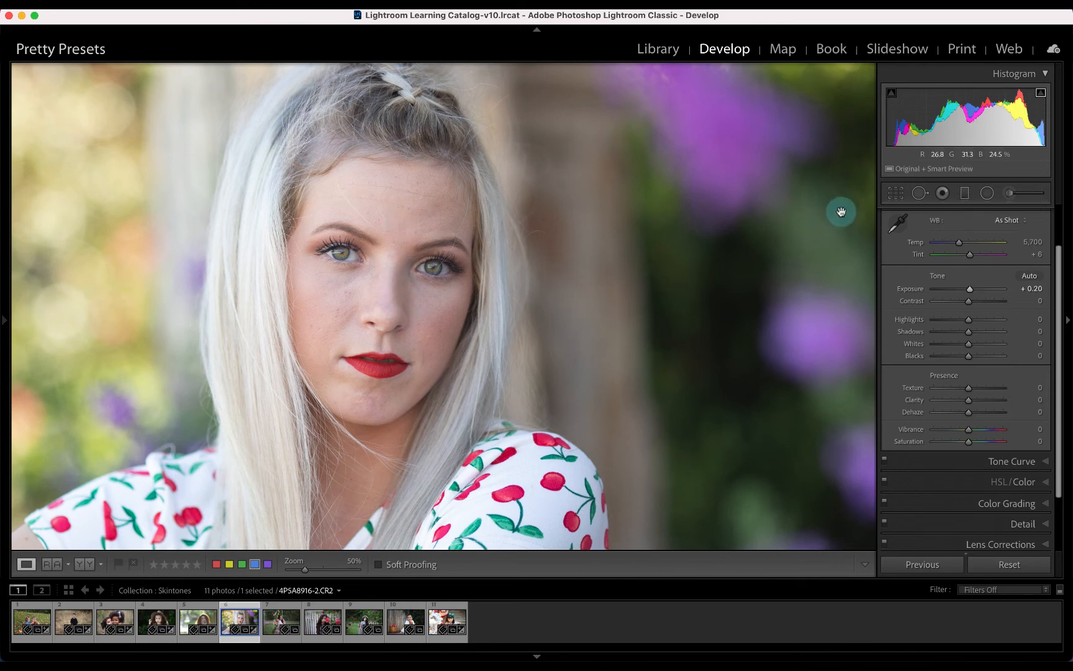
Step: Load the Portrait - Skin Tone and Even brush and start painting across the forehead at size 8.0 with the mask overlay shown
{"action": "left_click", "coordinate": [1022, 192]}
{"action": "left_click", "coordinate": [978, 237]}
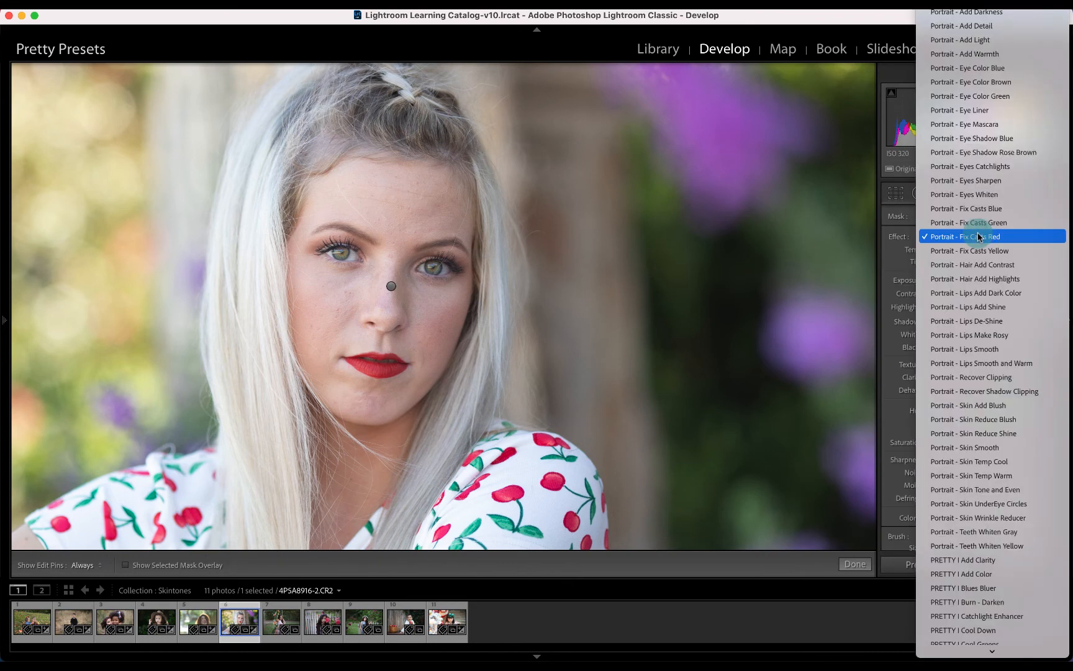
{"action": "left_click", "coordinate": [1007, 490]}
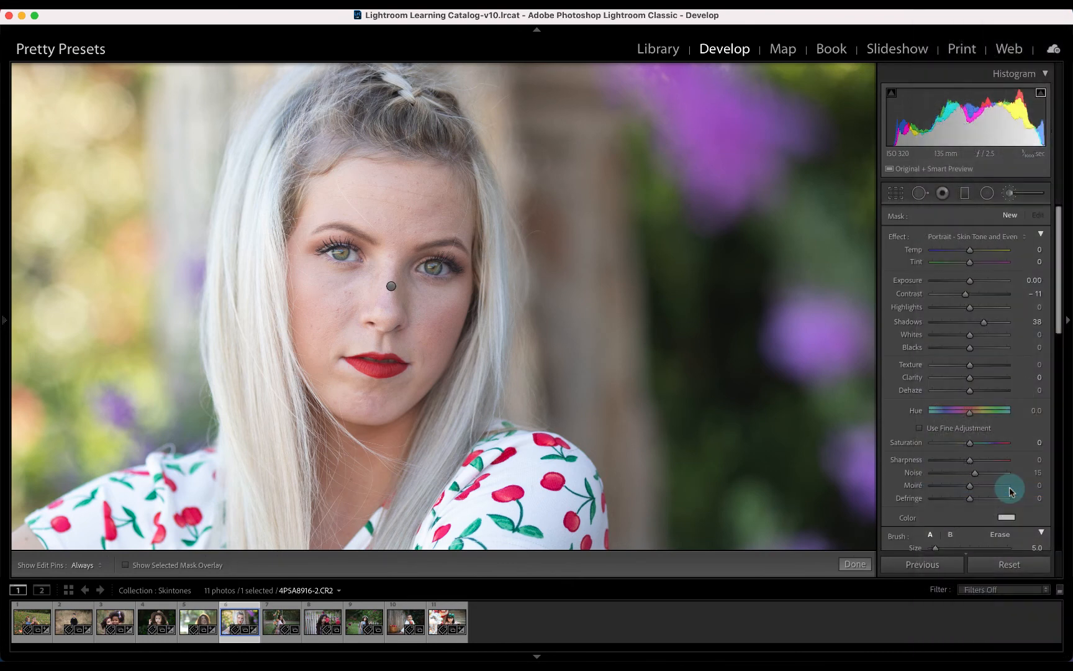
{"action": "scroll", "coordinate": [988, 429], "scroll_direction": "down", "scroll_amount": 4}
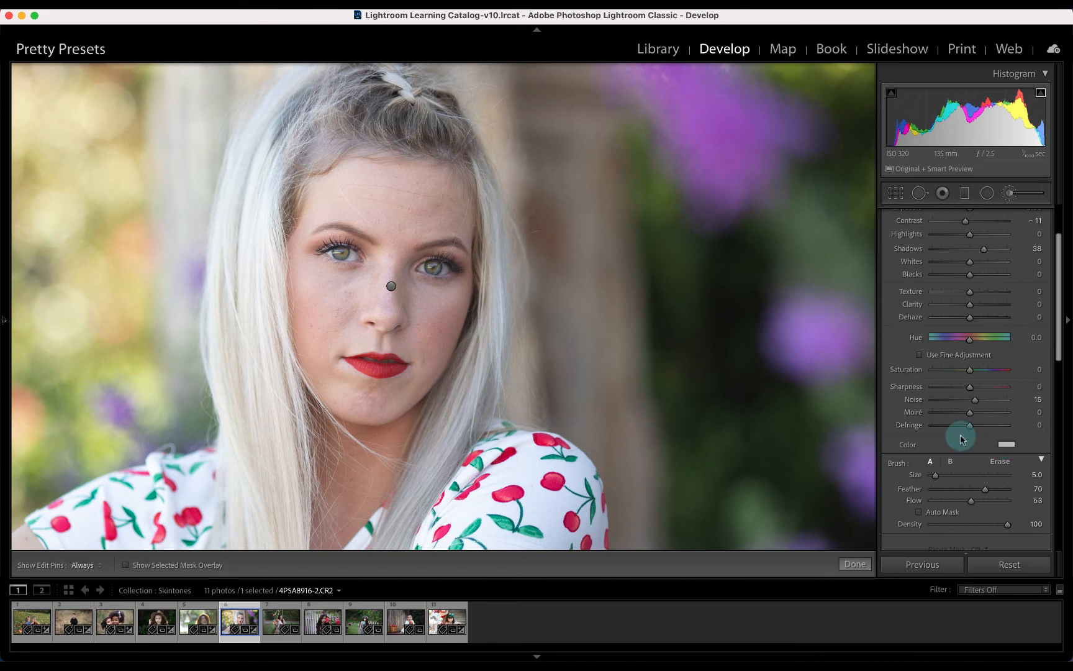
{"action": "key", "text": "]"}
{"action": "key", "text": "bracketleft"}
{"action": "key", "text": "bracketleft"}
{"action": "mouse_move", "coordinate": [405, 197]}
{"action": "left_mouse_down"}
{"action": "mouse_move", "coordinate": [325, 190]}
{"action": "mouse_move", "coordinate": [417, 205]}
{"action": "mouse_move", "coordinate": [445, 196]}
{"action": "mouse_move", "coordinate": [446, 211]}
{"action": "mouse_move", "coordinate": [424, 209]}
{"action": "left_mouse_up"}
{"action": "key", "text": "h"}
{"action": "key", "text": "o"}
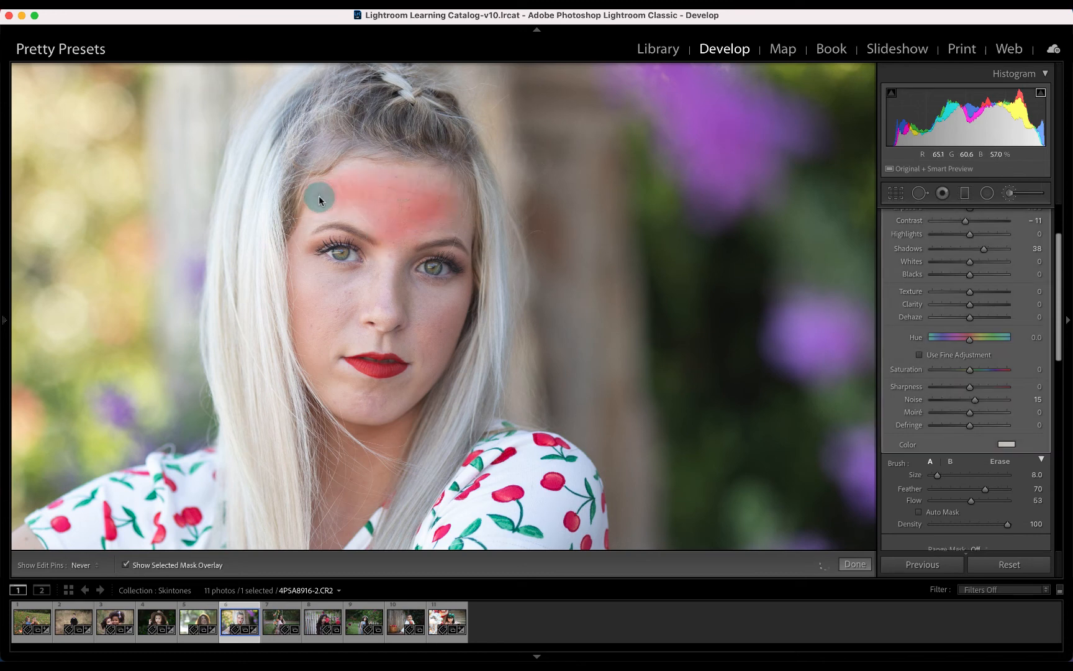
Step: Extend the Skin Tone and Even mask over the rest of the forehead, cheeks, nose and chin, reducing the brush size to 4.0
{"action": "left_click_drag", "start_coordinate": [319, 197], "coordinate": [387, 225]}
{"action": "mouse_move", "coordinate": [455, 195]}
{"action": "left_mouse_down"}
{"action": "mouse_move", "coordinate": [332, 286]}
{"action": "mouse_move", "coordinate": [298, 279]}
{"action": "mouse_move", "coordinate": [364, 292]}
{"action": "mouse_move", "coordinate": [311, 300]}
{"action": "mouse_move", "coordinate": [331, 334]}
{"action": "mouse_move", "coordinate": [328, 353]}
{"action": "mouse_move", "coordinate": [351, 318]}
{"action": "mouse_move", "coordinate": [374, 320]}
{"action": "mouse_move", "coordinate": [389, 292]}
{"action": "mouse_move", "coordinate": [442, 323]}
{"action": "mouse_move", "coordinate": [454, 312]}
{"action": "mouse_move", "coordinate": [446, 302]}
{"action": "mouse_move", "coordinate": [398, 295]}
{"action": "mouse_move", "coordinate": [450, 302]}
{"action": "mouse_move", "coordinate": [436, 357]}
{"action": "mouse_move", "coordinate": [404, 297]}
{"action": "mouse_move", "coordinate": [421, 341]}
{"action": "mouse_move", "coordinate": [362, 336]}
{"action": "mouse_move", "coordinate": [319, 347]}
{"action": "mouse_move", "coordinate": [316, 380]}
{"action": "mouse_move", "coordinate": [349, 406]}
{"action": "mouse_move", "coordinate": [400, 409]}
{"action": "mouse_move", "coordinate": [434, 385]}
{"action": "mouse_move", "coordinate": [360, 396]}
{"action": "mouse_move", "coordinate": [328, 381]}
{"action": "mouse_move", "coordinate": [386, 412]}
{"action": "mouse_move", "coordinate": [423, 372]}
{"action": "mouse_move", "coordinate": [386, 392]}
{"action": "mouse_move", "coordinate": [349, 386]}
{"action": "mouse_move", "coordinate": [333, 363]}
{"action": "mouse_move", "coordinate": [359, 383]}
{"action": "mouse_move", "coordinate": [422, 376]}
{"action": "left_mouse_up"}
{"action": "key", "text": "["}
{"action": "key", "text": "["}
{"action": "key", "text": "["}
{"action": "key", "text": "["}
{"action": "key", "text": "h"}
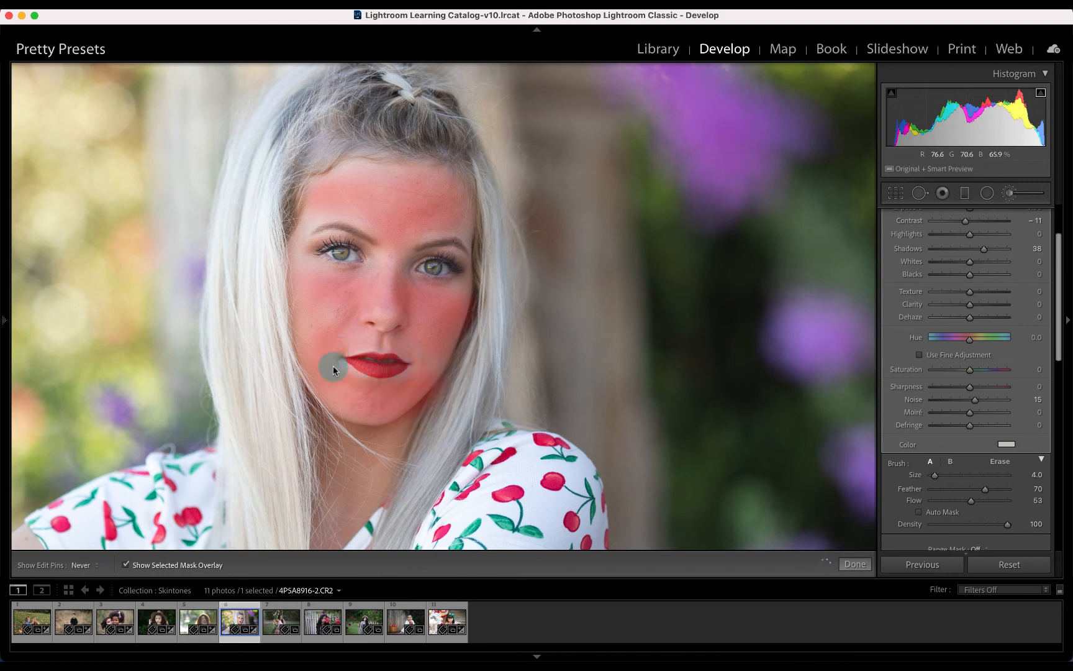
{"action": "key", "text": "h"}
{"action": "key", "text": "h"}
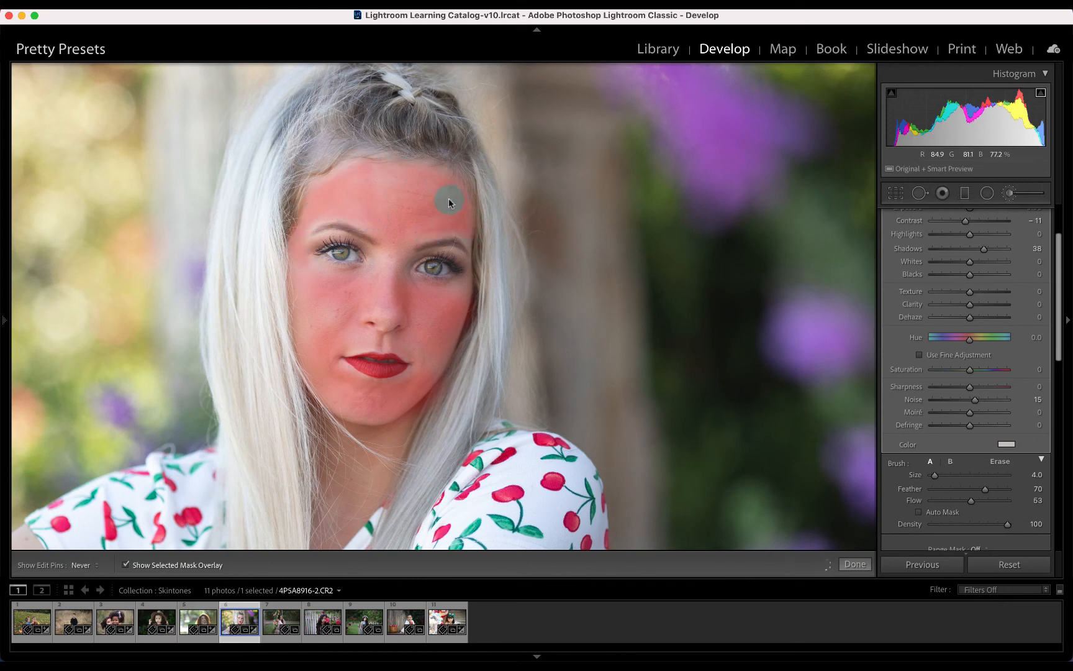
Step: Fill the remaining gaps in the forehead and cheek mask with a size 6.0 brush, and hide the mask overlay
{"action": "key", "text": "h"}
{"action": "key", "text": "h"}
{"action": "key", "text": "bracketright"}
{"action": "key", "text": "bracketright"}
{"action": "mouse_move", "coordinate": [376, 180]}
{"action": "left_mouse_down"}
{"action": "mouse_move", "coordinate": [348, 173]}
{"action": "mouse_move", "coordinate": [298, 211]}
{"action": "left_mouse_up"}
{"action": "key", "text": "h"}
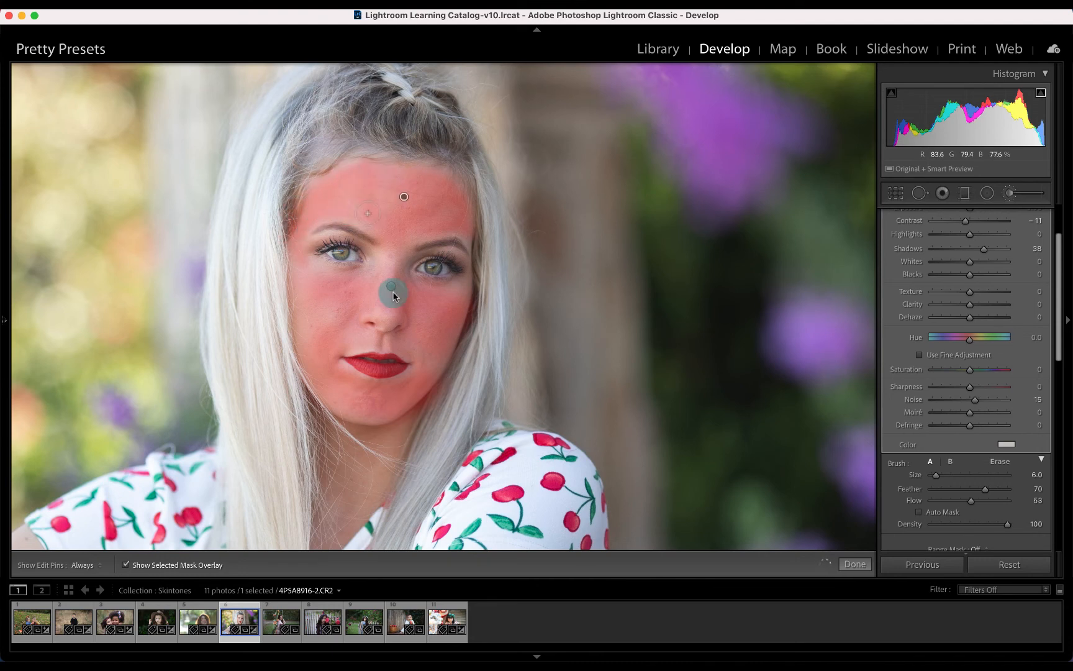
{"action": "key", "text": "h"}
{"action": "mouse_move", "coordinate": [342, 285]}
{"action": "left_mouse_down"}
{"action": "mouse_move", "coordinate": [299, 274]}
{"action": "mouse_move", "coordinate": [330, 316]}
{"action": "mouse_move", "coordinate": [345, 302]}
{"action": "mouse_move", "coordinate": [333, 328]}
{"action": "left_mouse_up"}
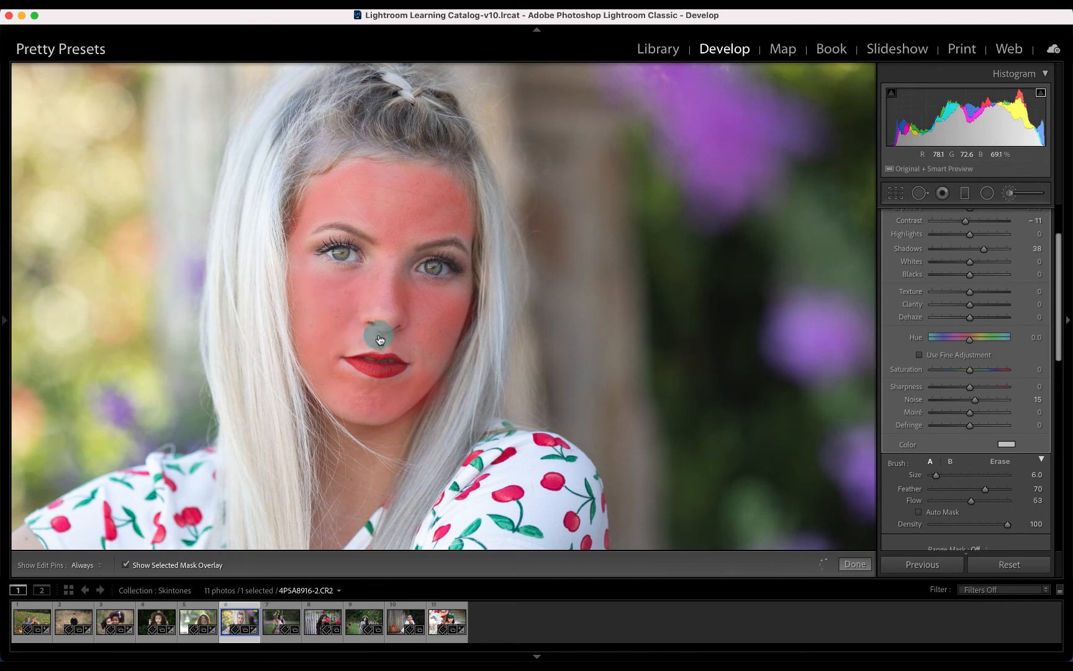
{"action": "key", "text": "h"}
{"action": "key", "text": "o"}
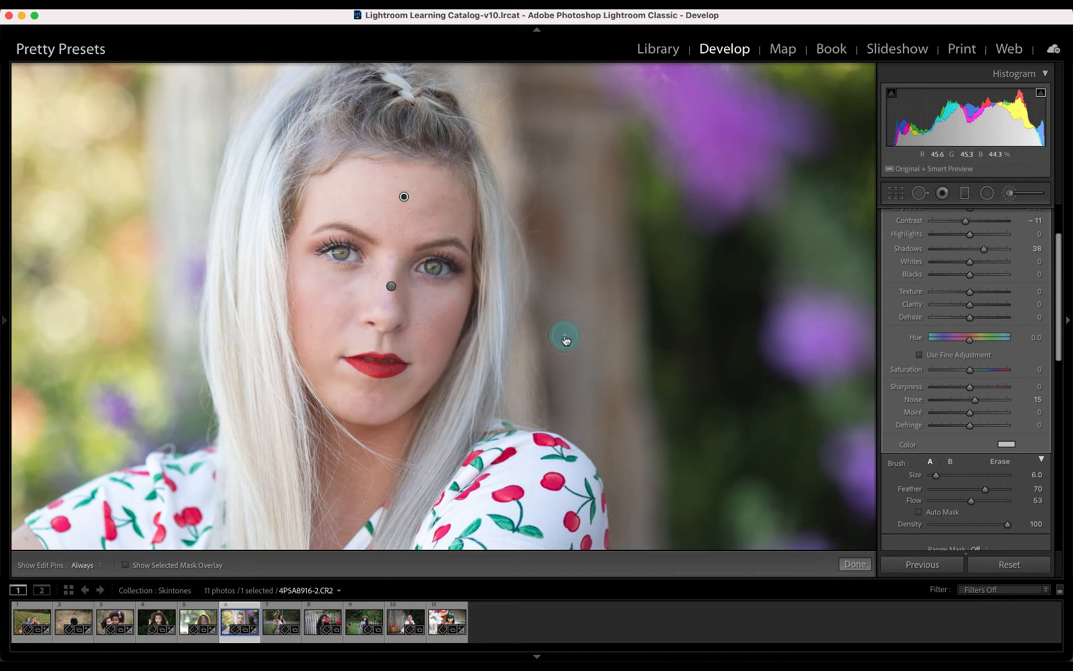
Step: Try a violet-blue tint of hue 246 and saturation 58 on the skin brush, followed by a pink of hue 353 and saturation 6
{"action": "left_click", "coordinate": [1005, 445]}
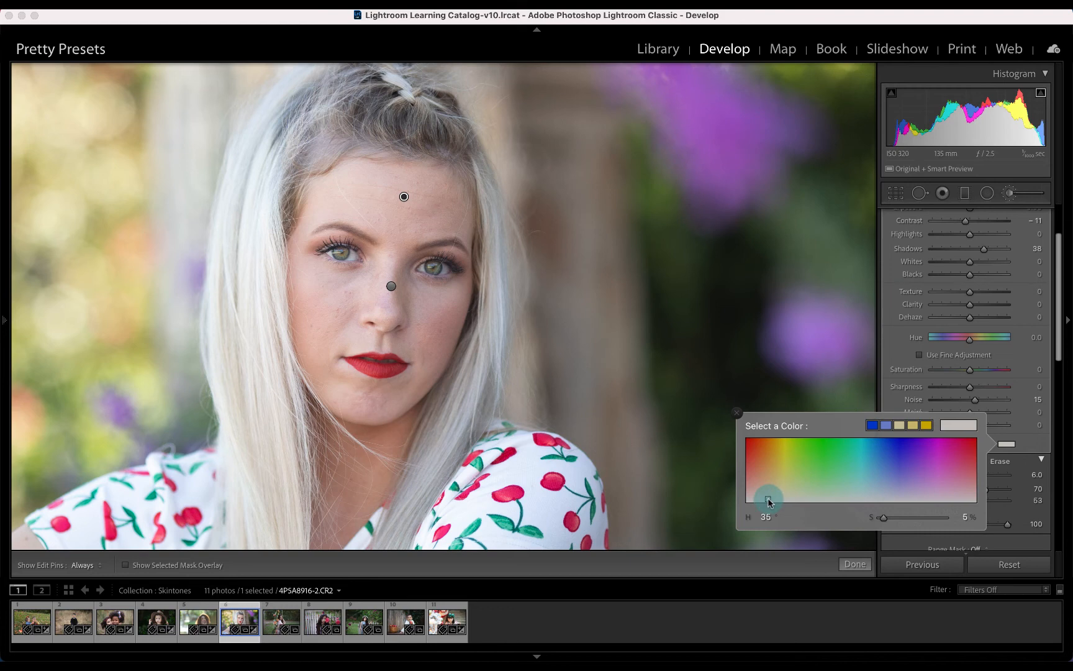
{"action": "mouse_move", "coordinate": [769, 502]}
{"action": "left_mouse_down"}
{"action": "mouse_move", "coordinate": [772, 489]}
{"action": "mouse_move", "coordinate": [816, 467]}
{"action": "mouse_move", "coordinate": [904, 468]}
{"action": "left_mouse_up"}
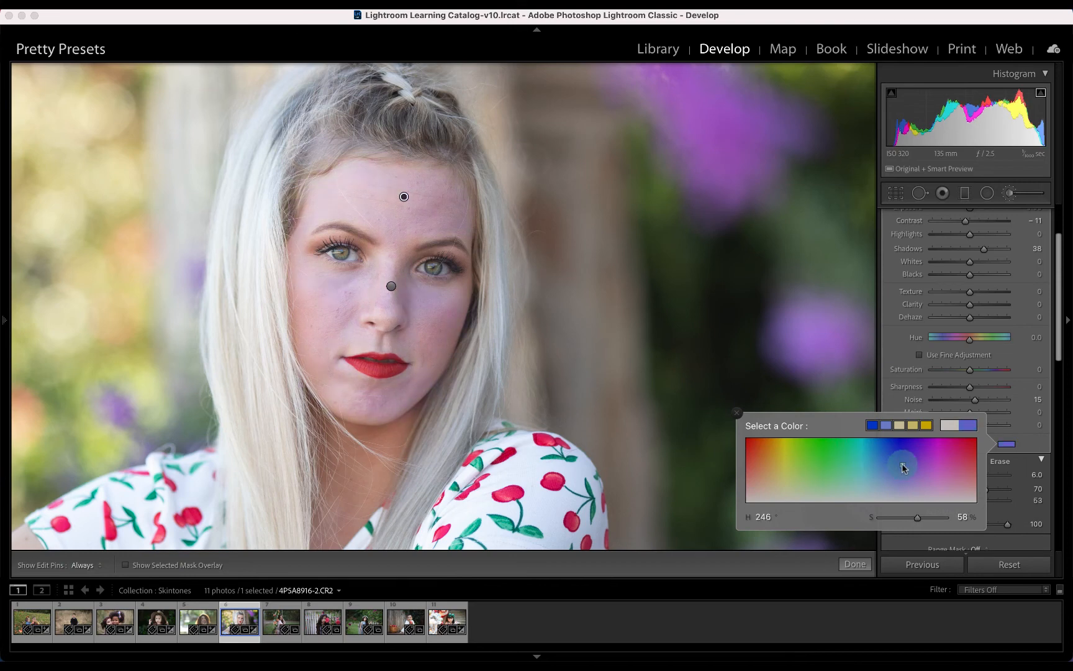
{"action": "mouse_move", "coordinate": [904, 467]}
{"action": "left_mouse_down"}
{"action": "mouse_move", "coordinate": [965, 470]}
{"action": "mouse_move", "coordinate": [972, 500]}
{"action": "left_mouse_up"}
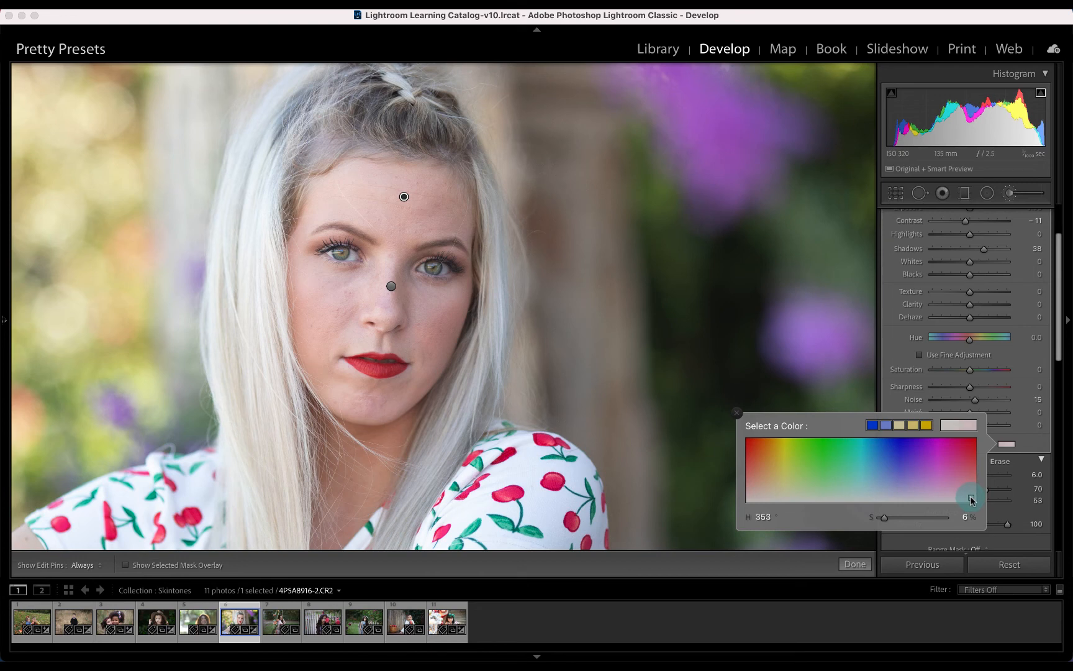
{"action": "left_click_drag", "start_coordinate": [973, 500], "coordinate": [972, 500]}
{"action": "left_click", "coordinate": [737, 412]}
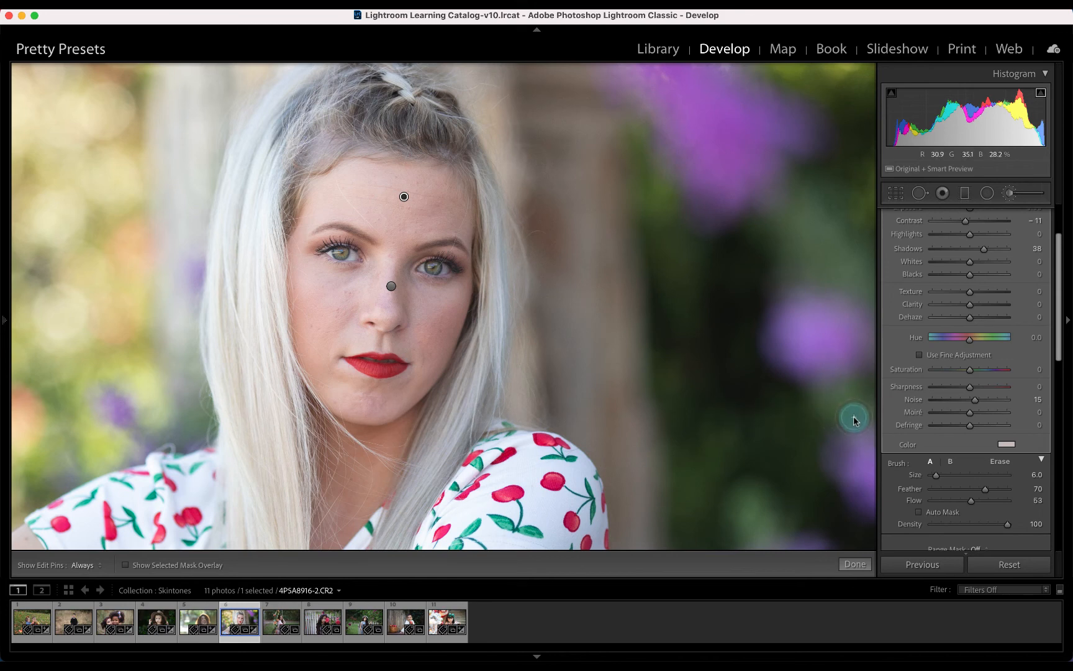
Step: Switch the brush adjustments off and on again to compare their effect on the face
{"action": "scroll", "coordinate": [894, 441], "scroll_direction": "down", "scroll_amount": 5}
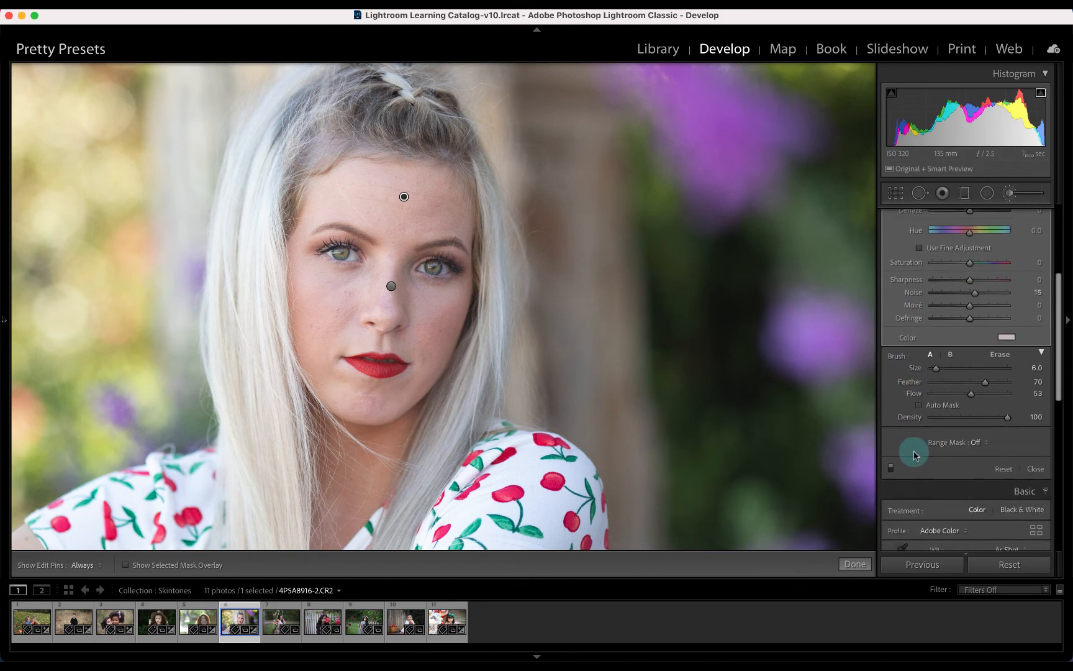
{"action": "left_click", "coordinate": [891, 451]}
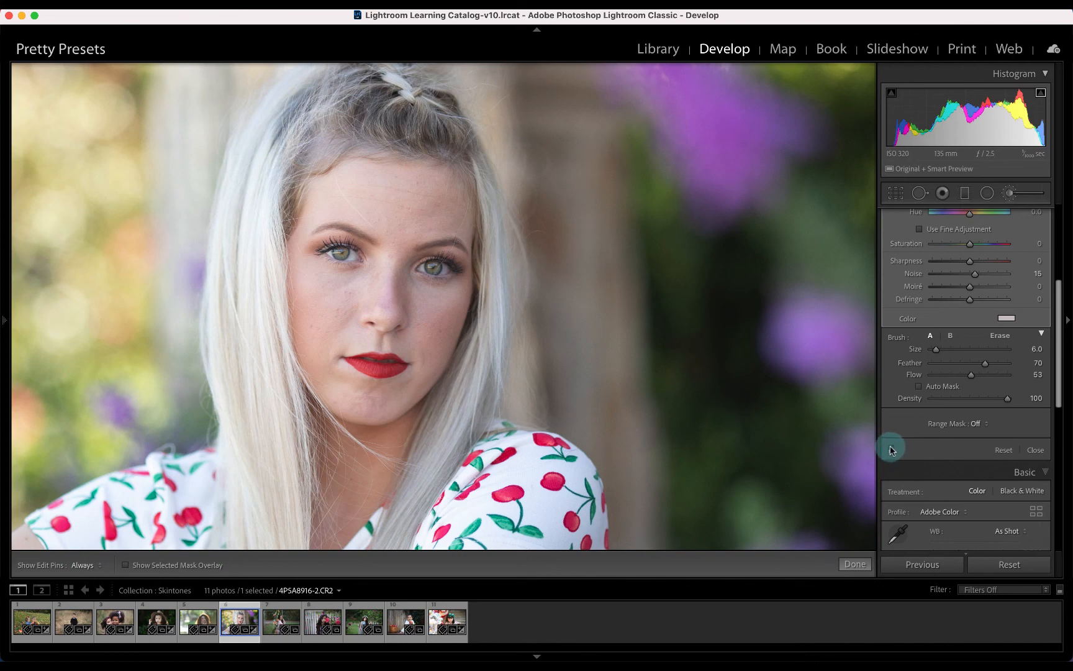
{"action": "left_click", "coordinate": [892, 451]}
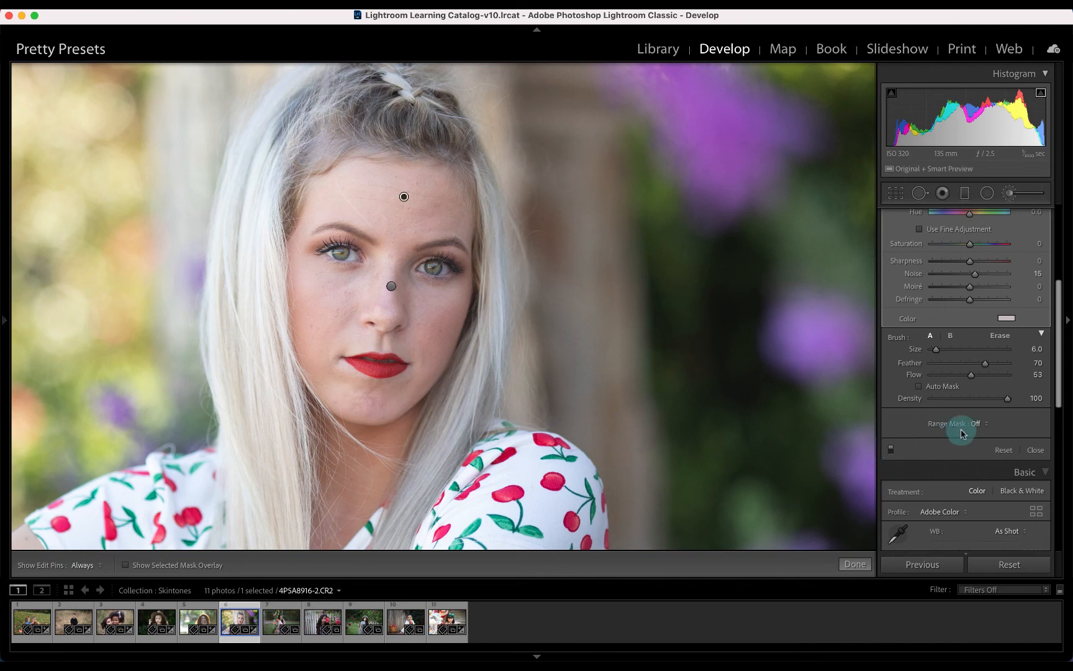
Step: Set the skin brush's color tint to a warm hue of 27 with 6% saturation
{"action": "left_click", "coordinate": [1004, 319]}
{"action": "left_click_drag", "start_coordinate": [971, 373], "coordinate": [763, 373]}
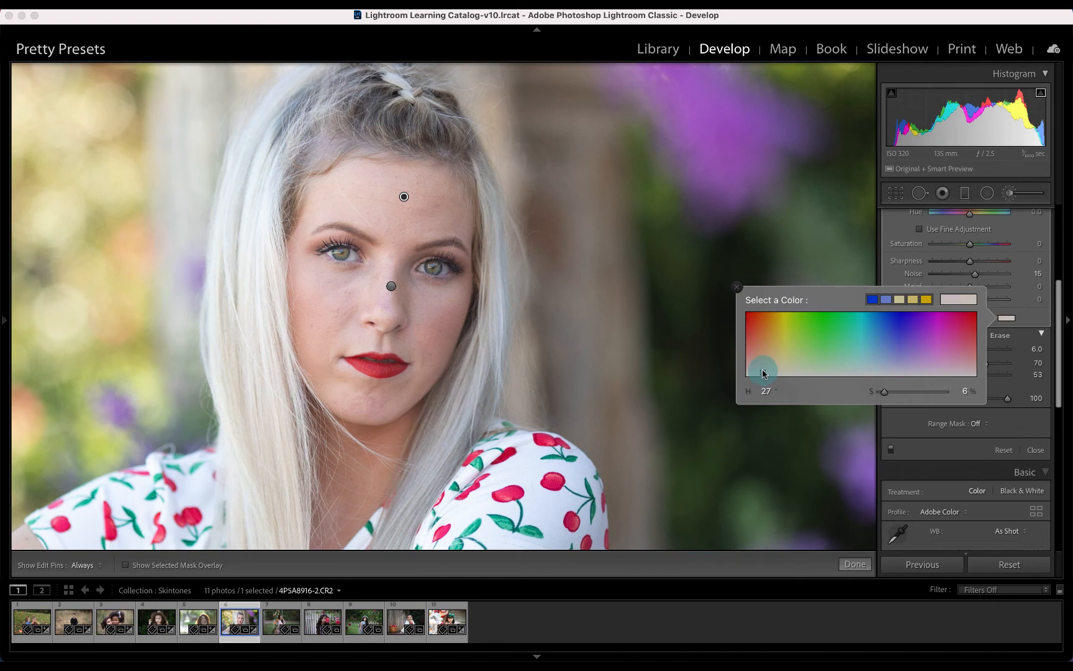
{"action": "left_click", "coordinate": [738, 288]}
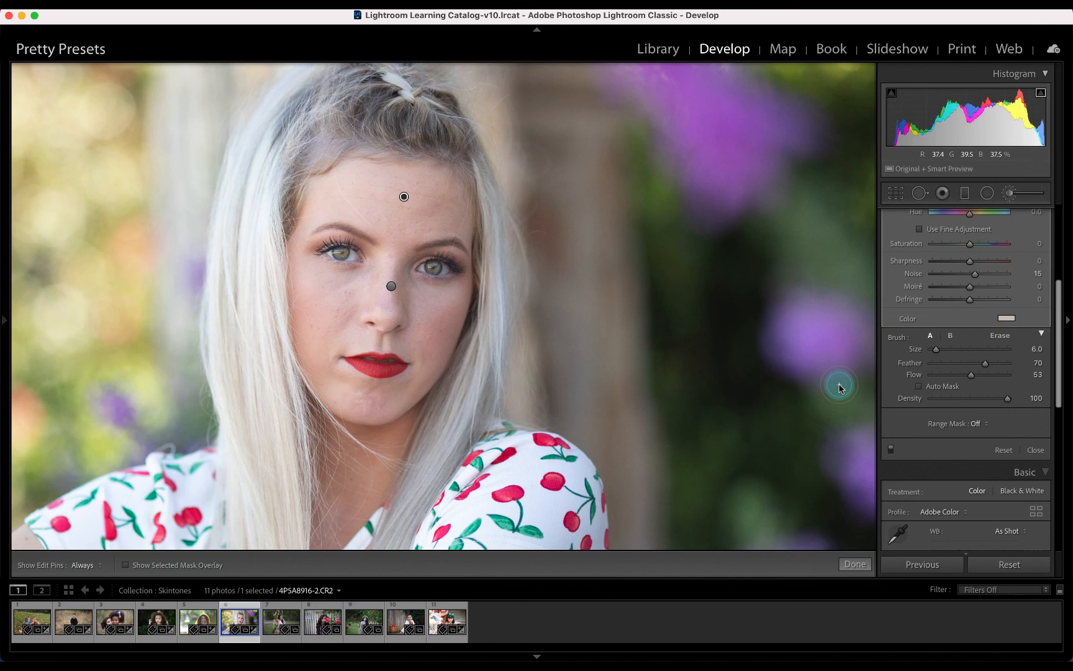
Step: Lower the skin brush's Clarity to -16 and finish the brush adjustments
{"action": "scroll", "coordinate": [955, 376], "scroll_direction": "up", "scroll_amount": 4}
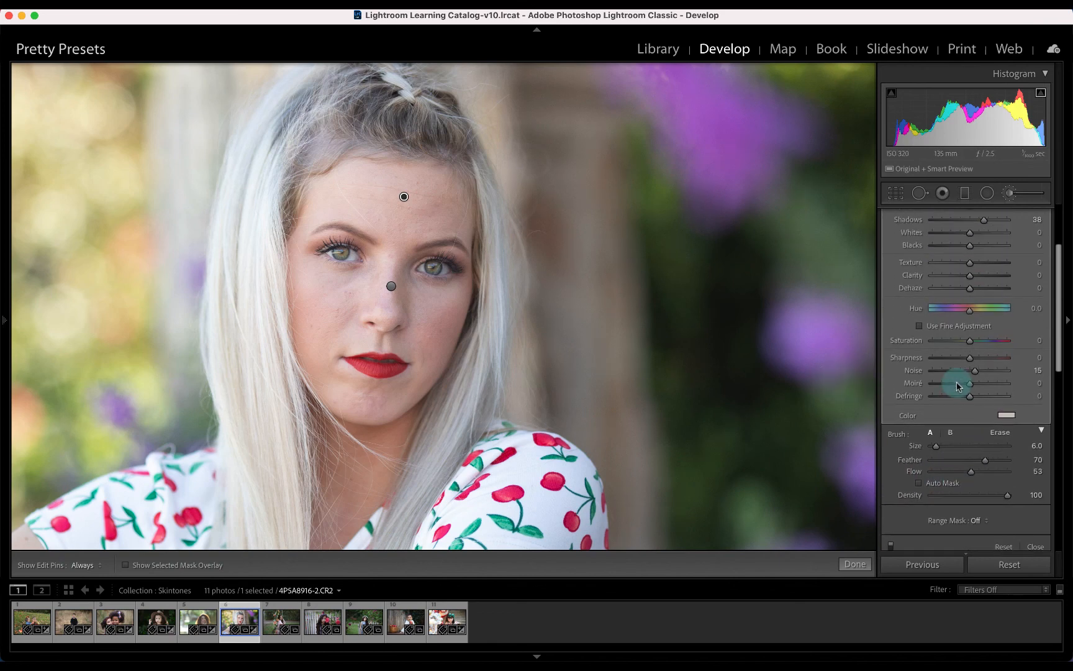
{"action": "scroll", "coordinate": [960, 335], "scroll_direction": "up", "scroll_amount": 2}
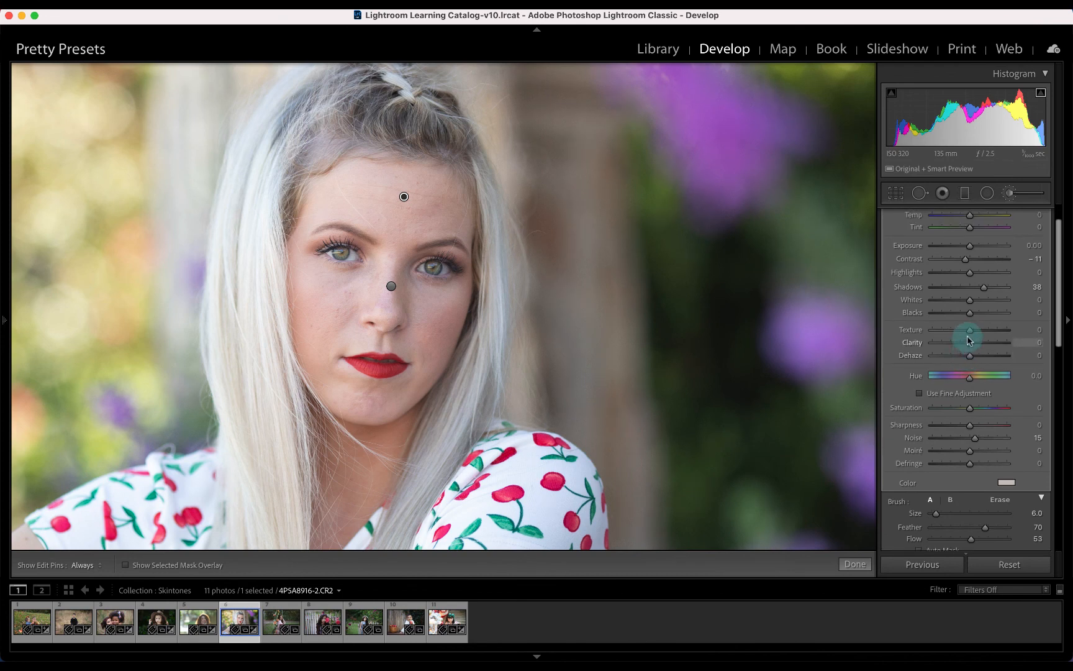
{"action": "left_click_drag", "start_coordinate": [968, 341], "coordinate": [963, 345]}
{"action": "left_click", "coordinate": [855, 564]}
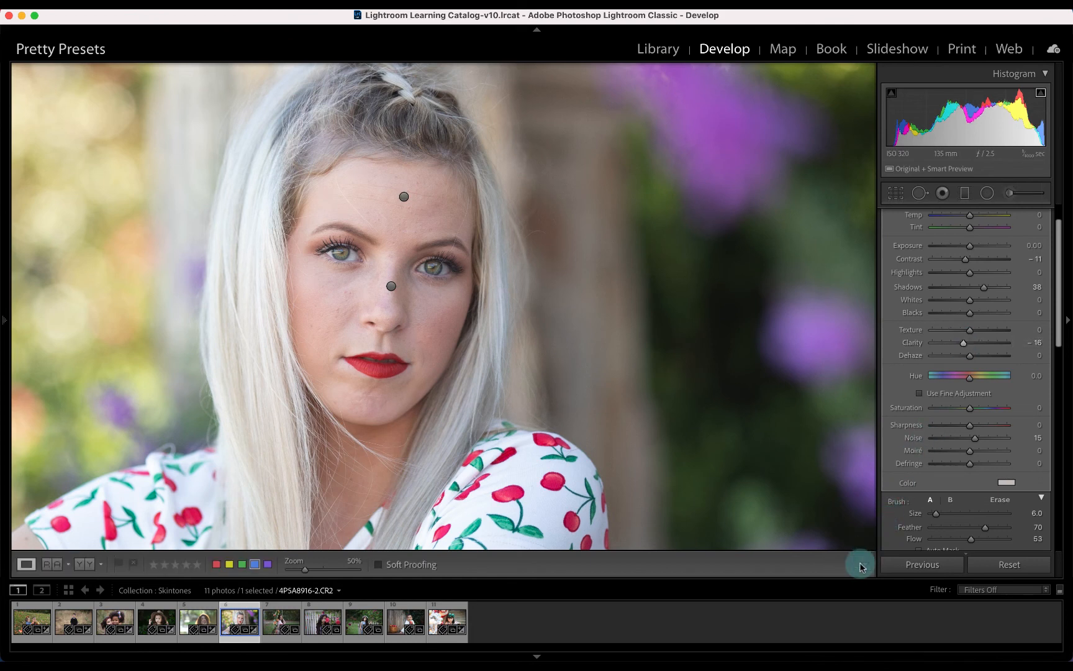
Step: Compare the portrait side by side before and after, and view the whole photo
{"action": "key", "text": "y"}
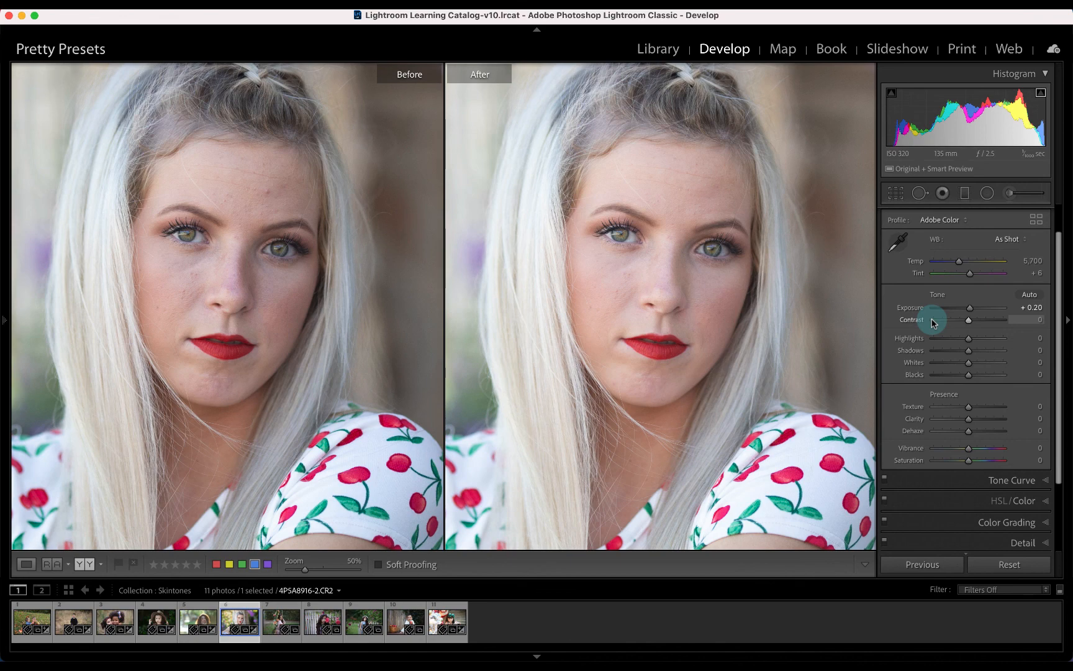
{"action": "key", "text": "y"}
{"action": "left_click", "coordinate": [530, 263]}
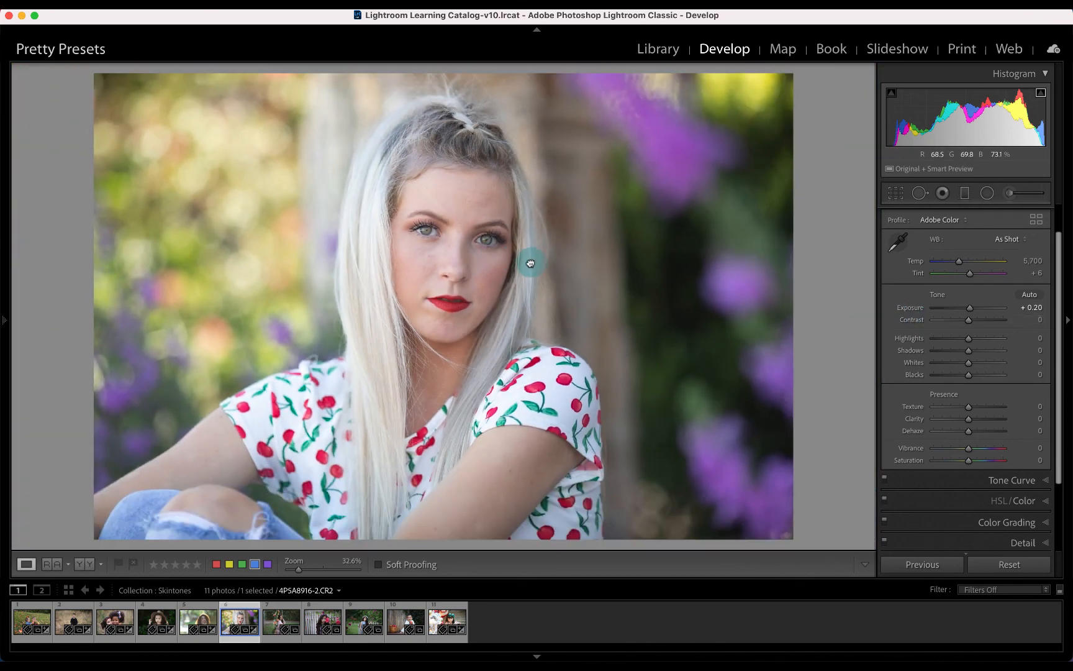
Step: Clone under the eye on the photo's left with size 35 Spot Removal, sampling the cheek just below, and set its Opacity to 28
{"action": "left_click", "coordinate": [530, 263]}
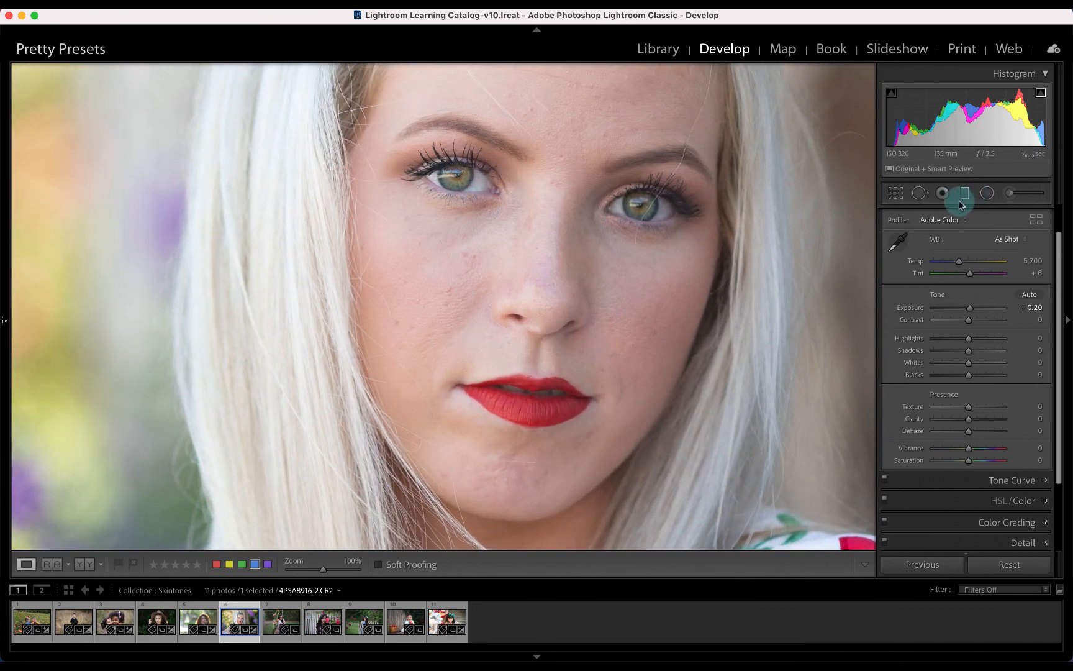
{"action": "left_click", "coordinate": [920, 193]}
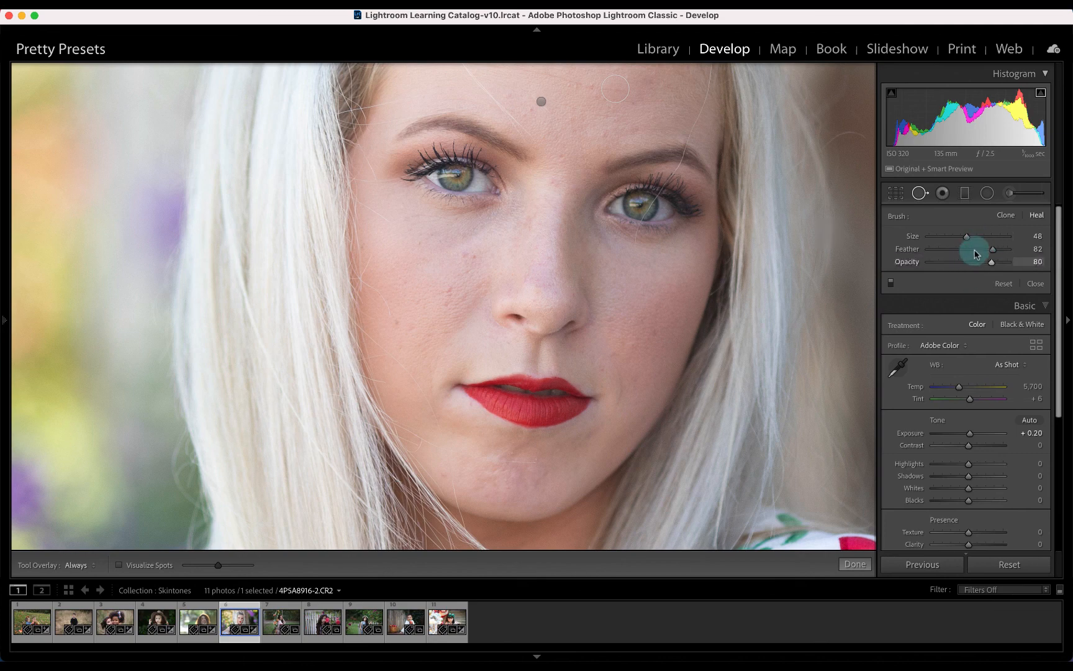
{"action": "left_click", "coordinate": [1002, 218]}
{"action": "left_click_drag", "start_coordinate": [968, 261], "coordinate": [956, 263]}
{"action": "scroll", "coordinate": [473, 233], "scroll_direction": "down", "scroll_amount": 5}
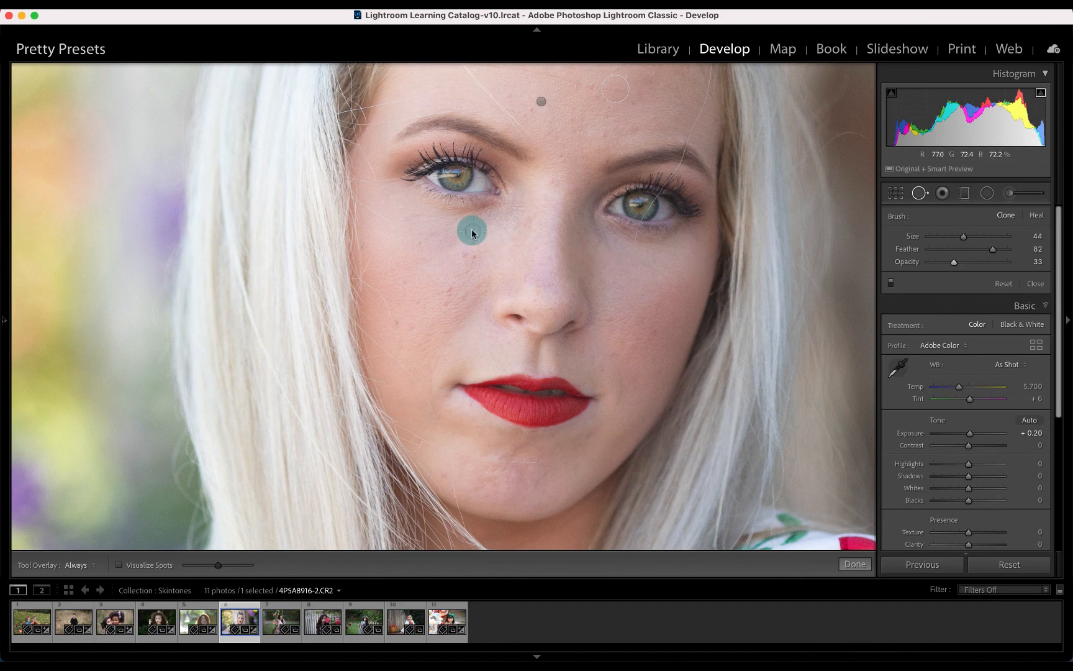
{"action": "left_click_drag", "start_coordinate": [460, 216], "coordinate": [488, 209]}
{"action": "mouse_move", "coordinate": [775, 207]}
{"action": "left_mouse_down"}
{"action": "mouse_move", "coordinate": [620, 257]}
{"action": "mouse_move", "coordinate": [473, 251]}
{"action": "mouse_move", "coordinate": [474, 234]}
{"action": "left_mouse_up"}
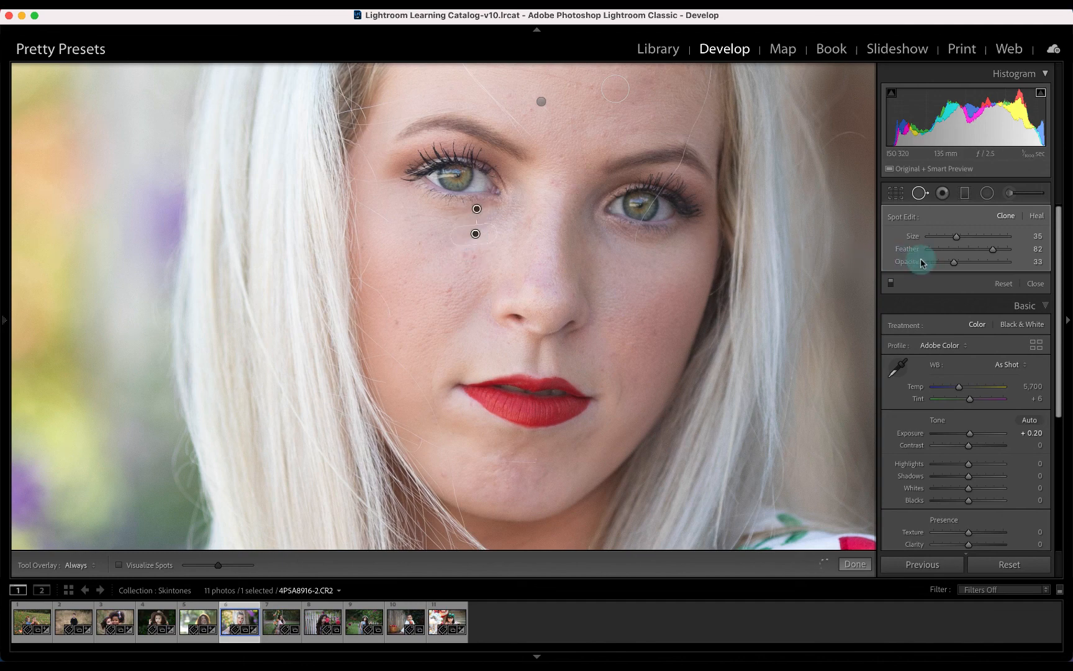
{"action": "left_click_drag", "start_coordinate": [953, 265], "coordinate": [949, 266]}
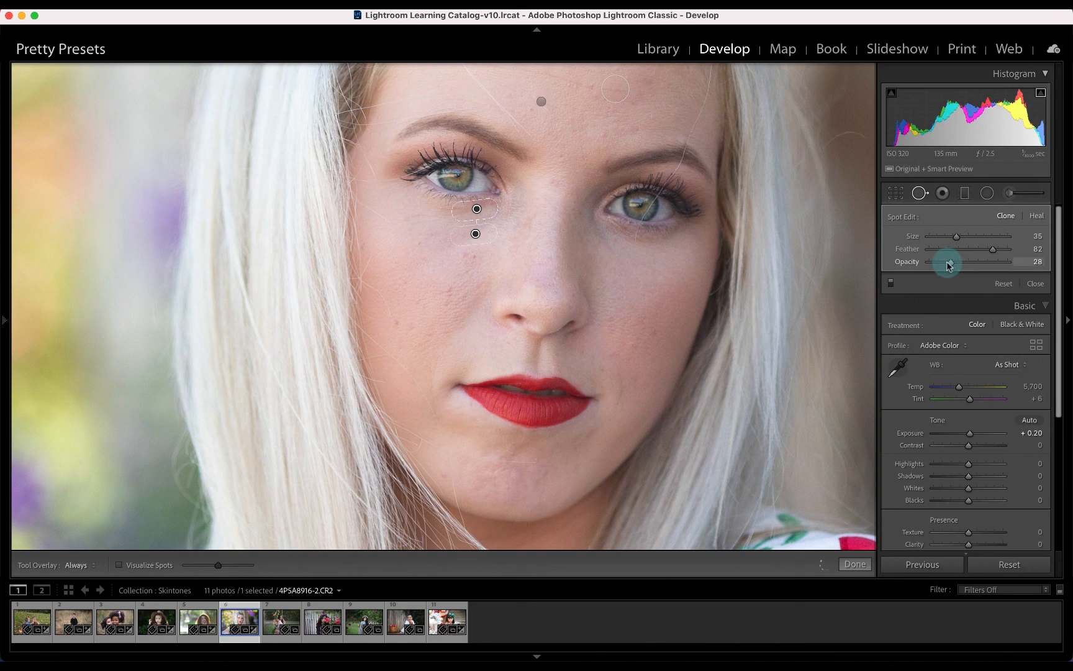
{"action": "left_click", "coordinate": [1034, 283]}
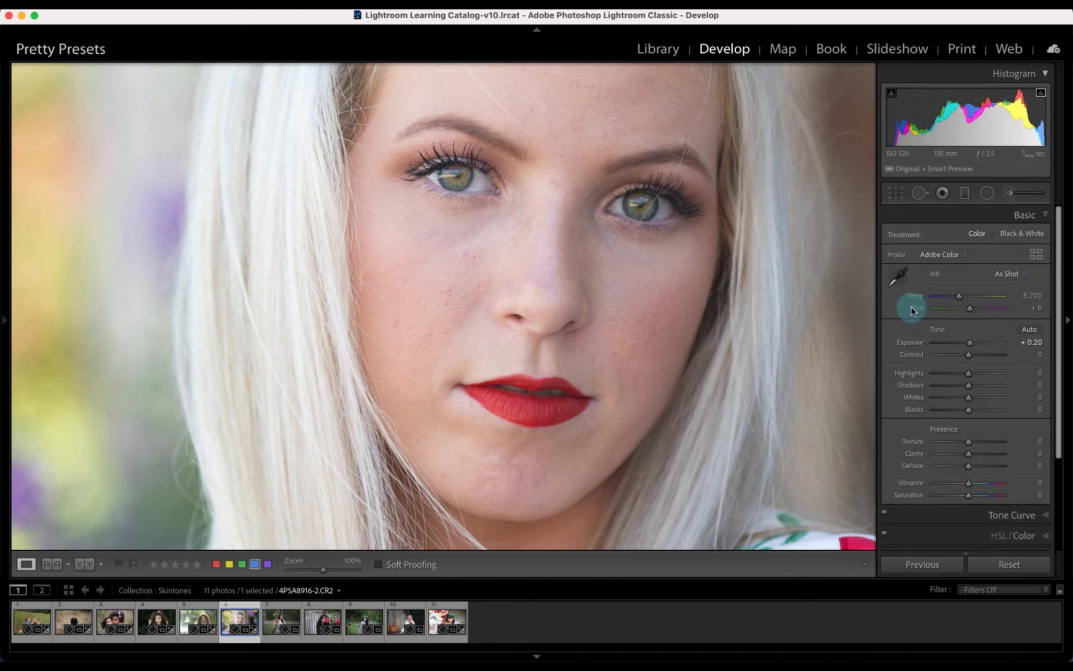
Step: Compare the retouched face side by side before and after, up close and at 66.7% zoom
{"action": "key", "text": "y"}
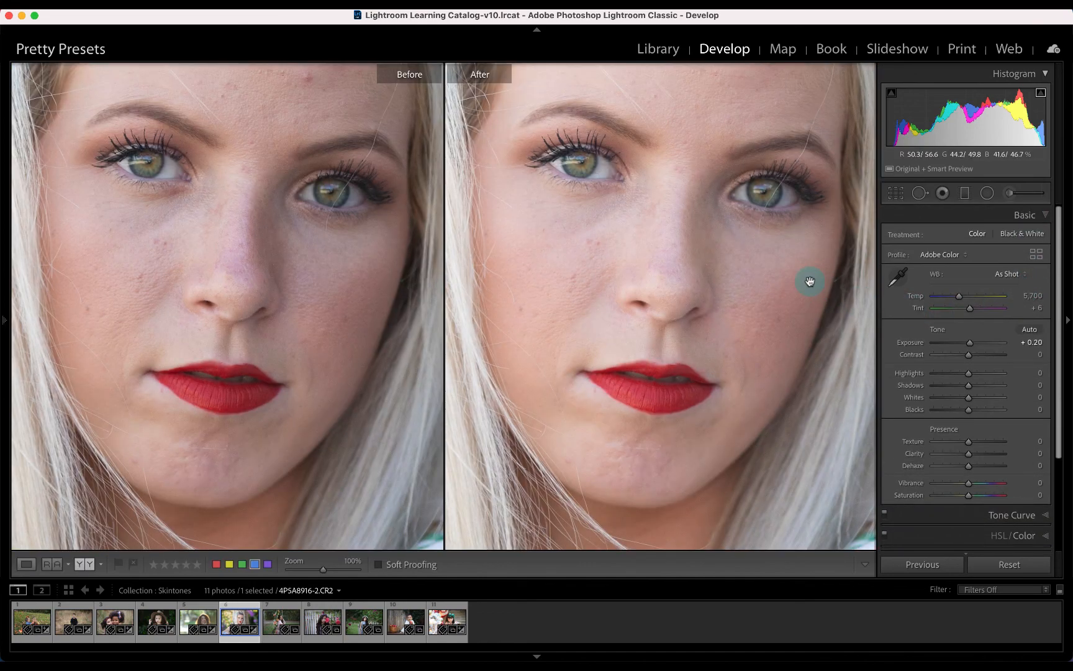
{"action": "left_click_drag", "start_coordinate": [810, 287], "coordinate": [810, 315]}
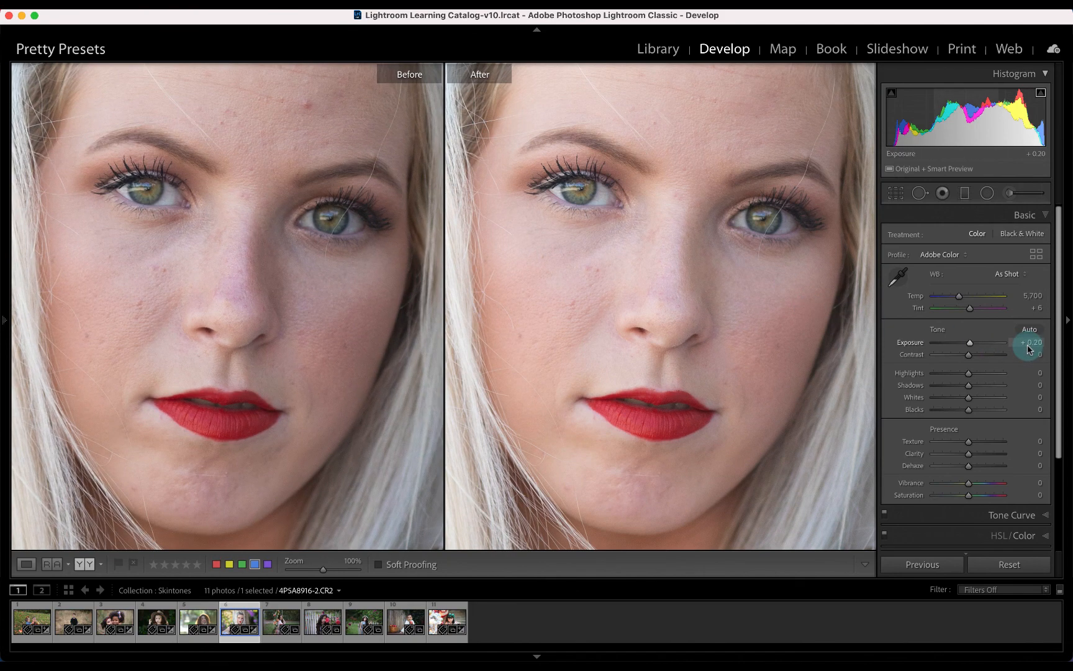
{"action": "key", "text": "super+minus"}
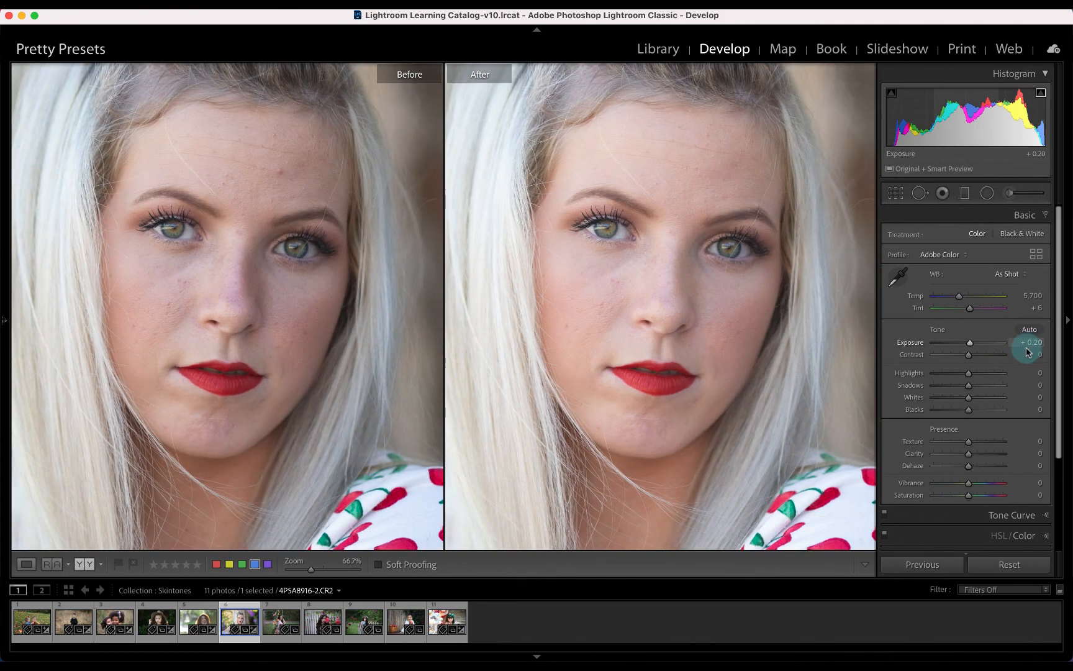